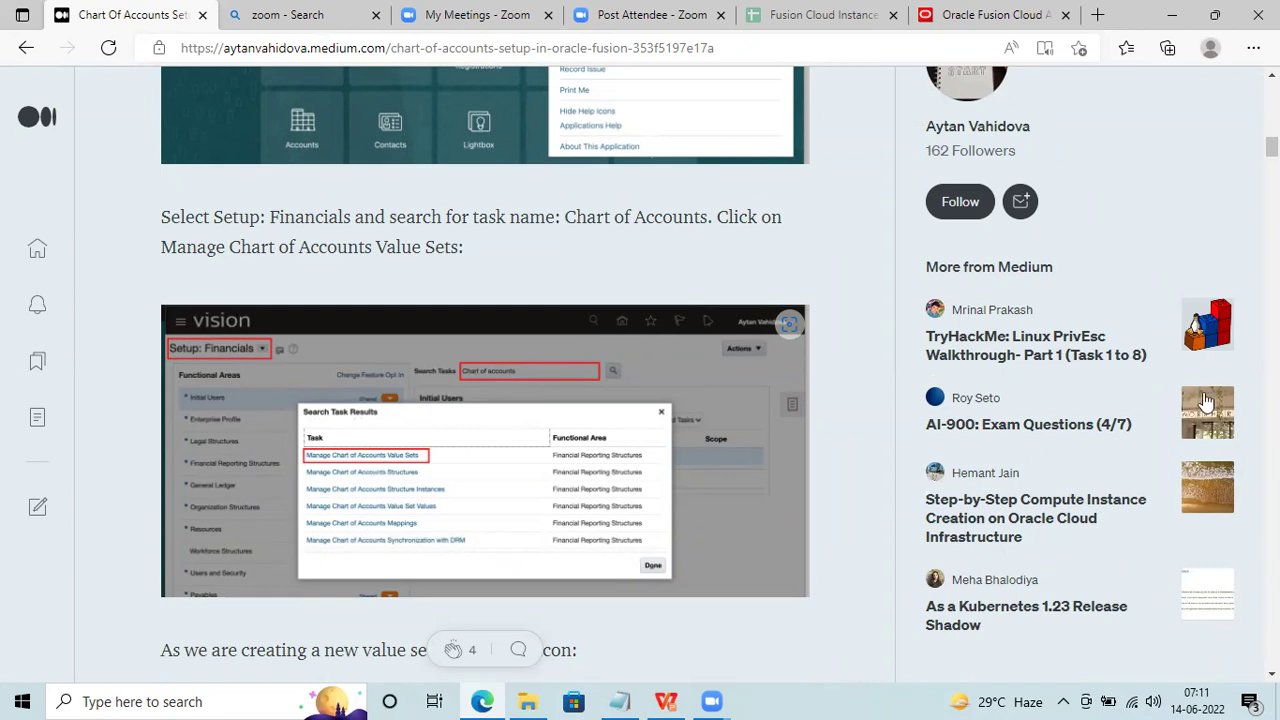
Switch to the Oracle Fusion Cloud Applications page, dismiss the offer to save the password, and open Setup and Maintenance
left_click(990, 15)
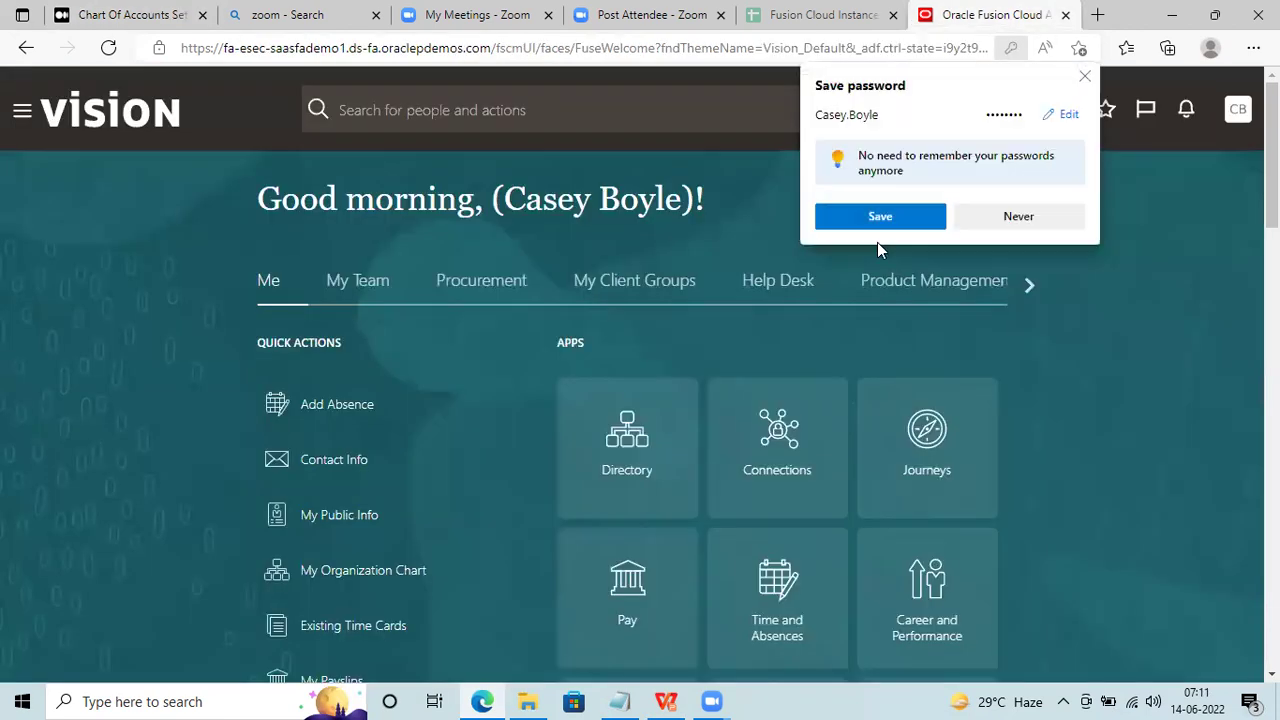
left_click(1085, 77)
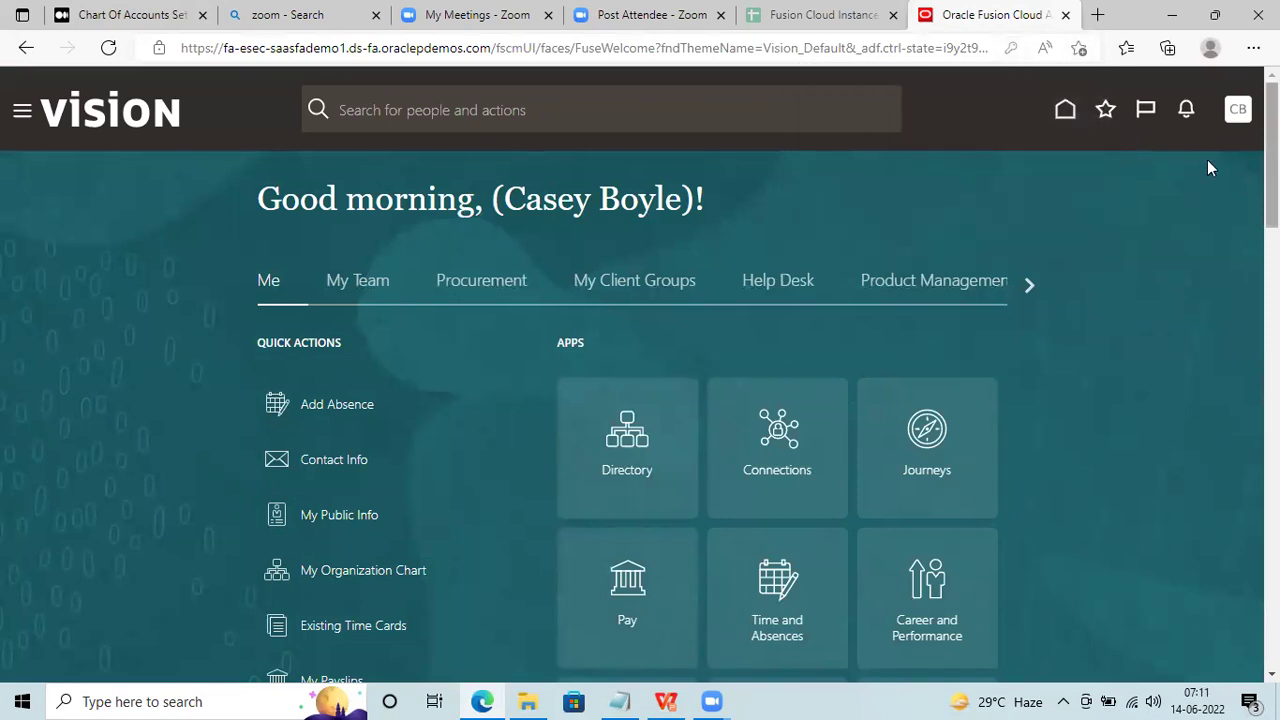
left_click(1235, 110)
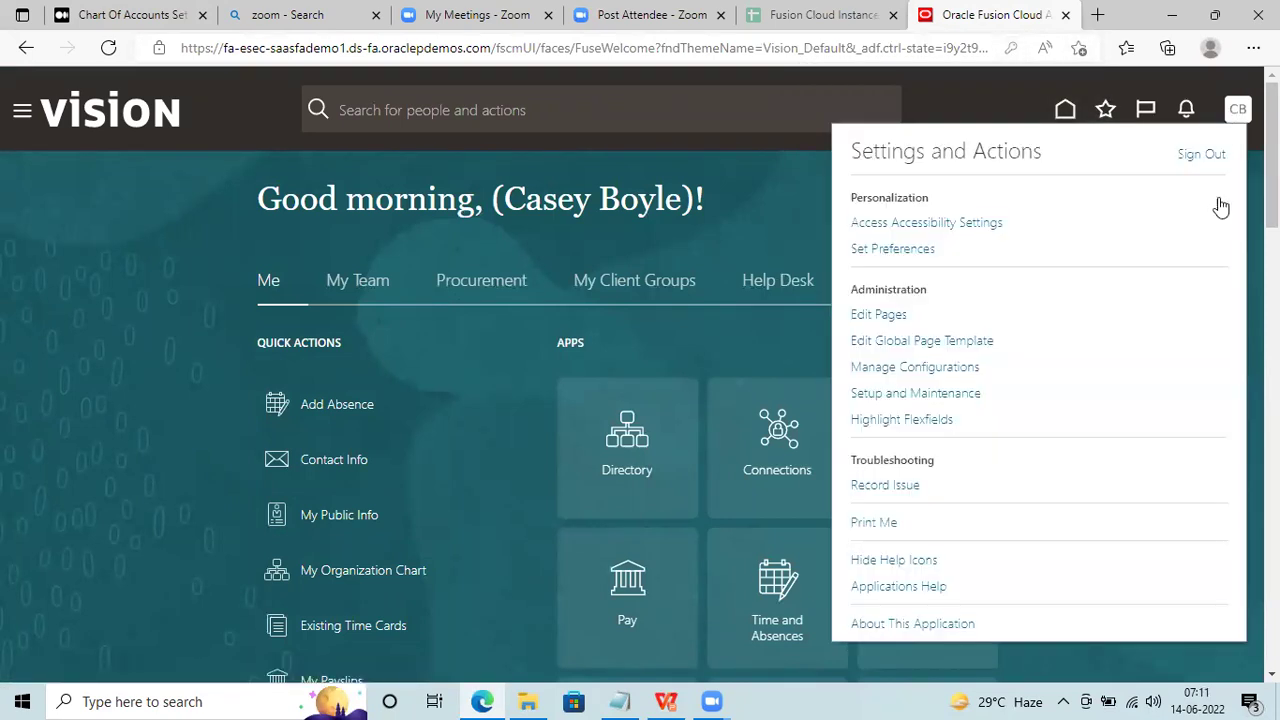
left_click(951, 393)
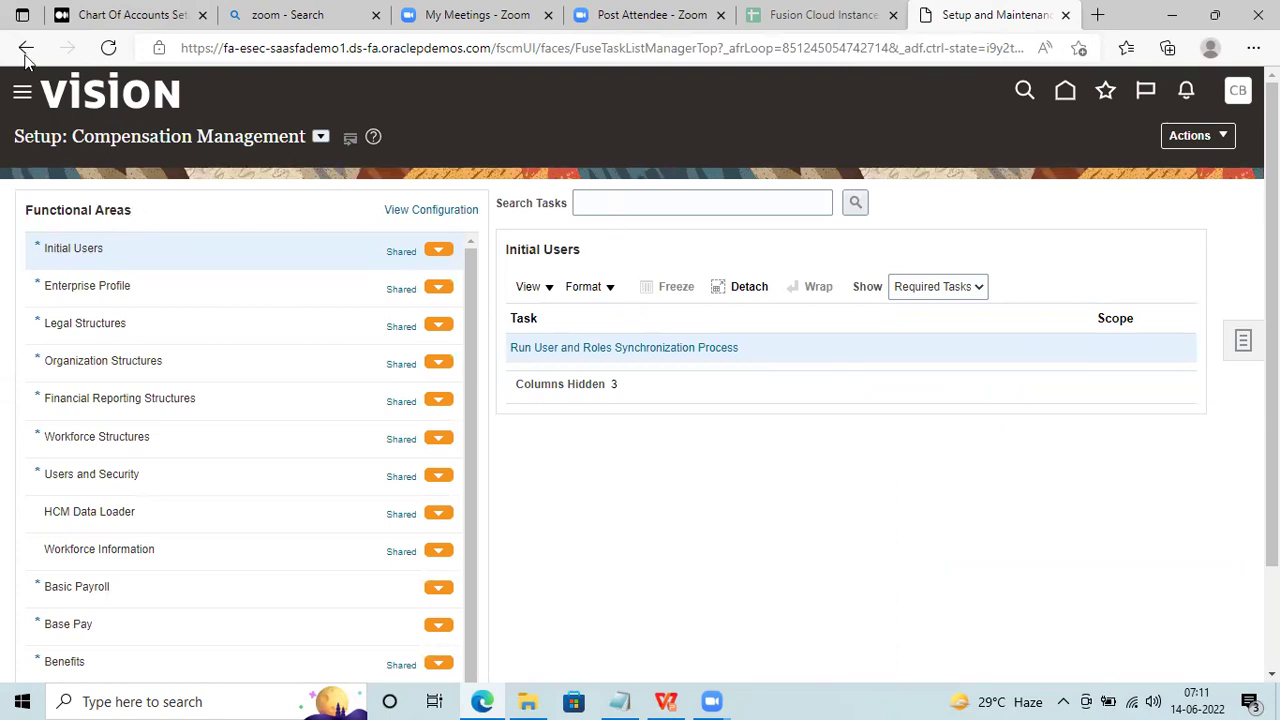
Change the setup offering to Financials and display the Organization Structures tasks
left_click(321, 138)
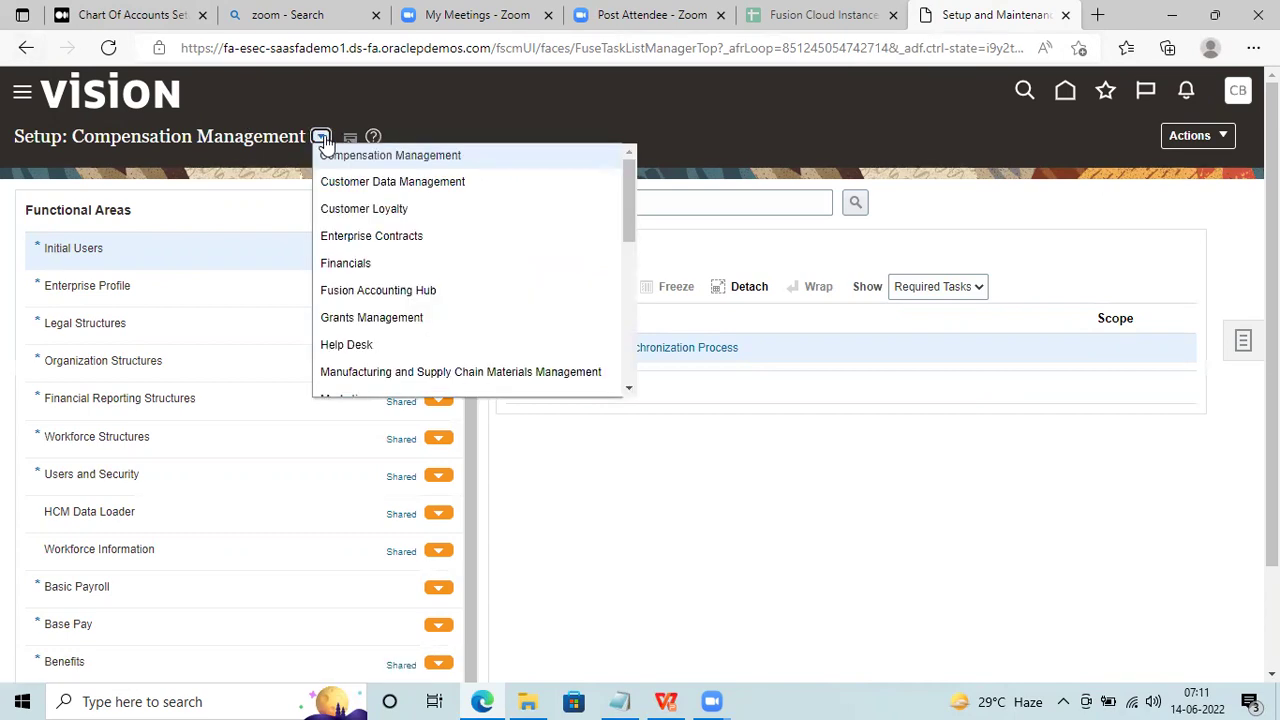
left_click(341, 264)
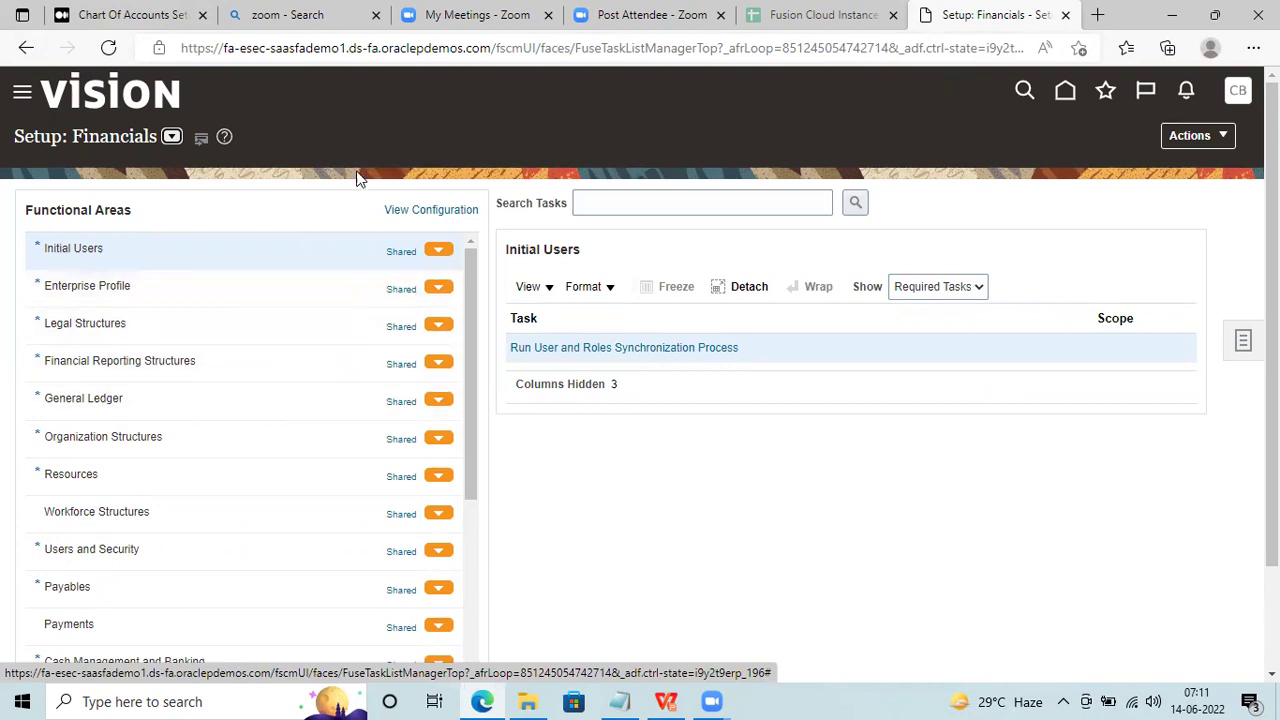
left_click(184, 437)
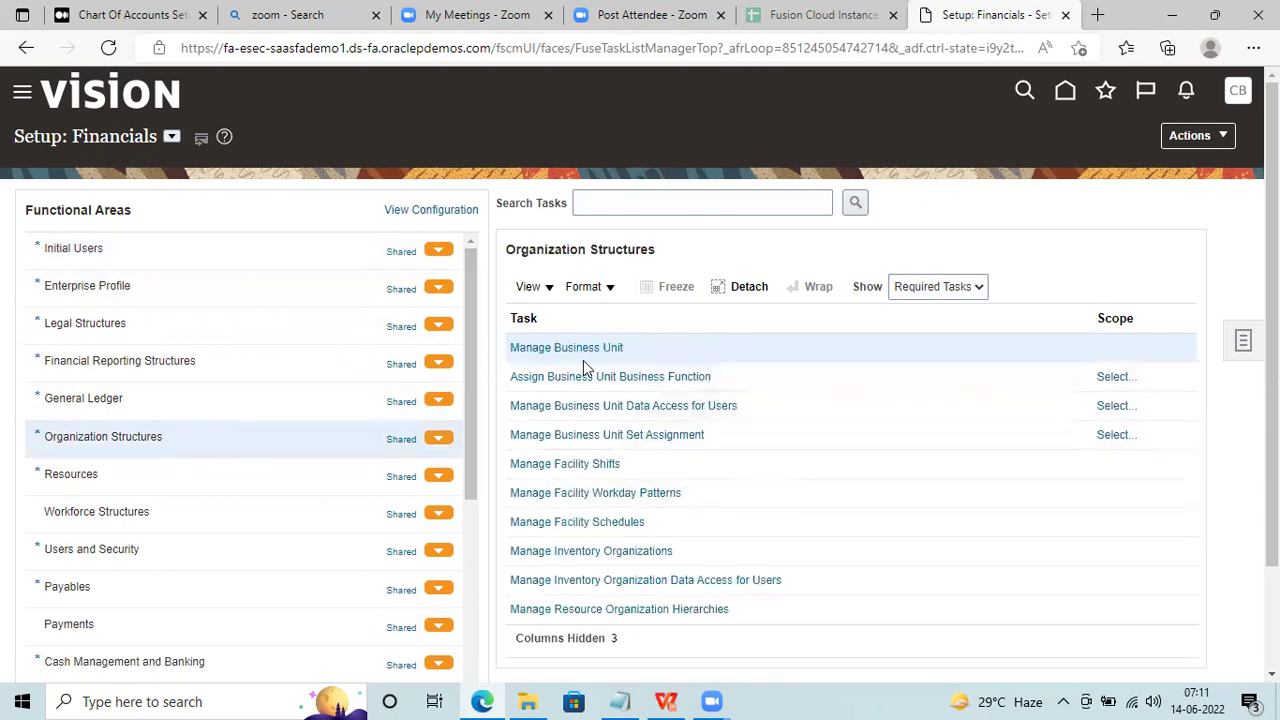
Change the setup offering to Procurement and display its Organization Structures tasks
left_click(170, 138)
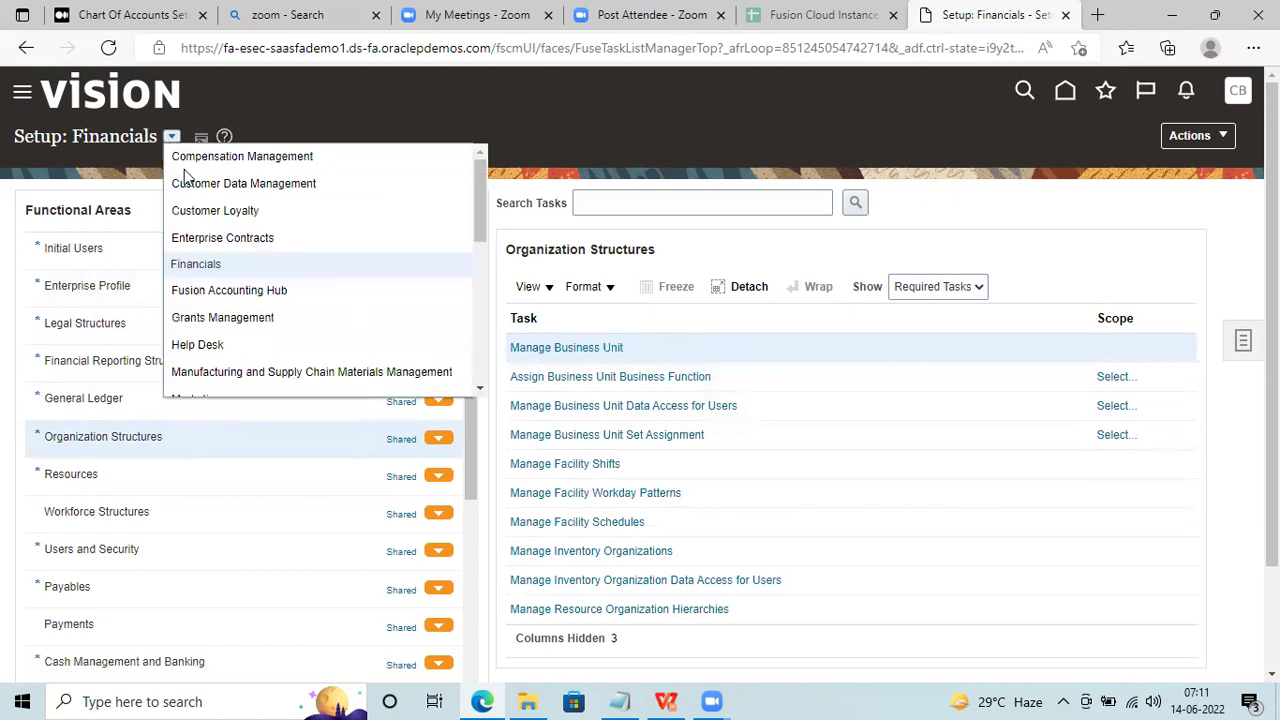
scroll(250, 282, "down", 3)
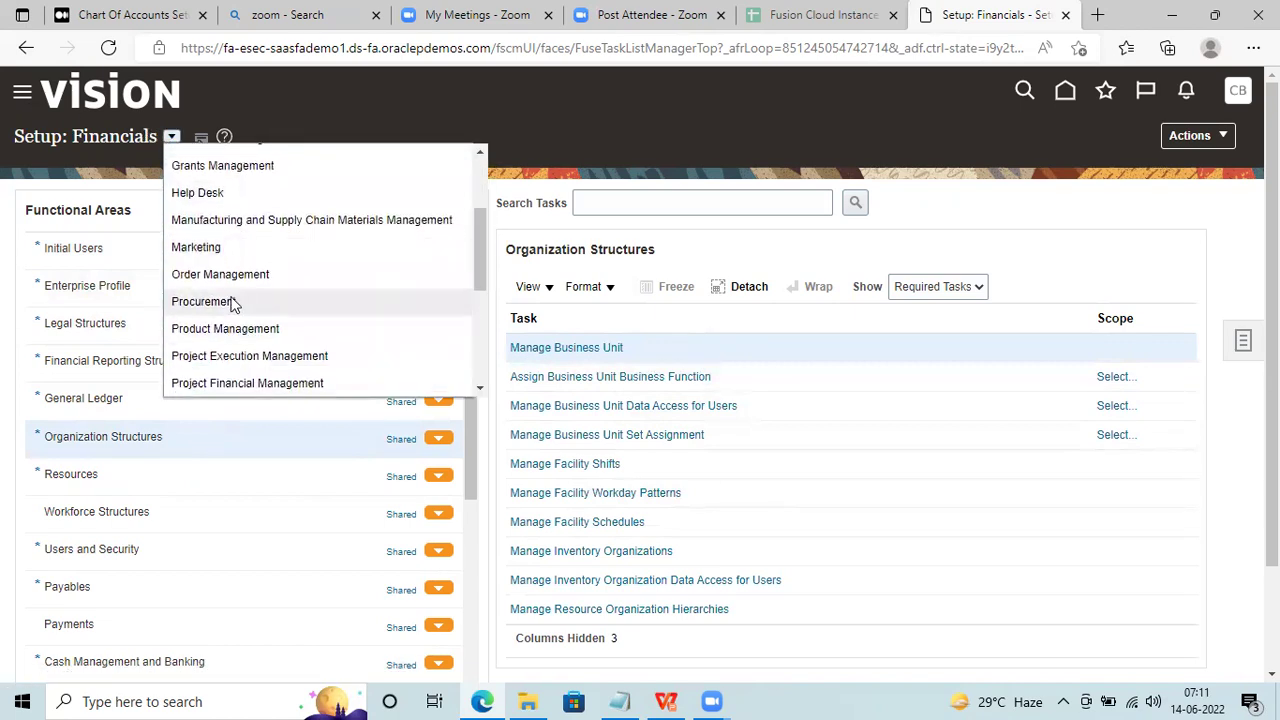
left_click(230, 302)
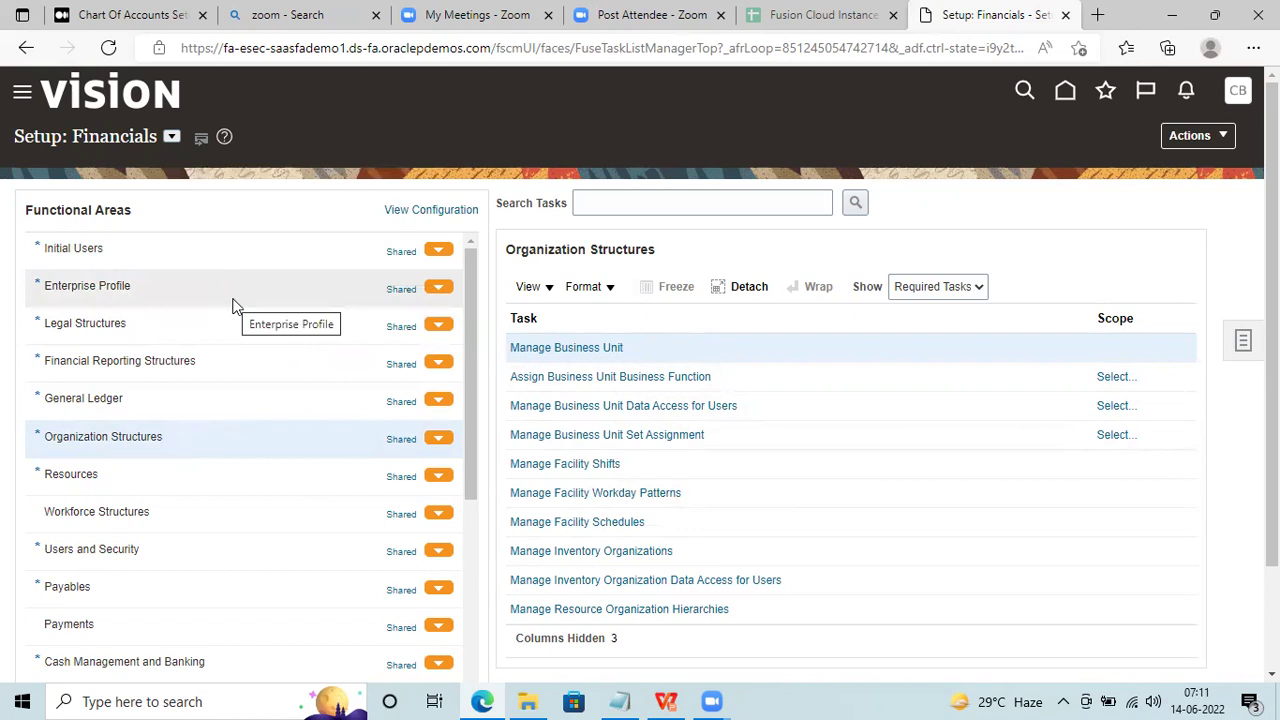
left_click(157, 398)
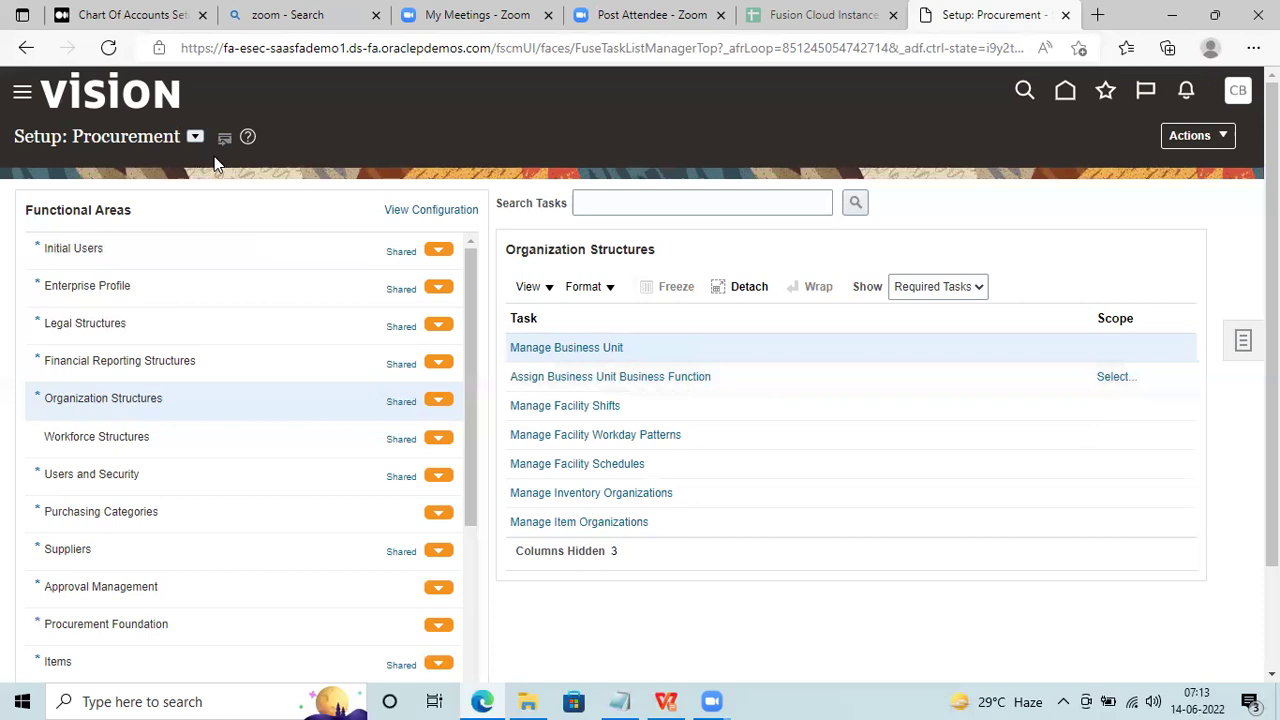
Return to the Financials offering, view the Manage Business Unit task under Organization Structures, and go back to the setup page
left_click(195, 137)
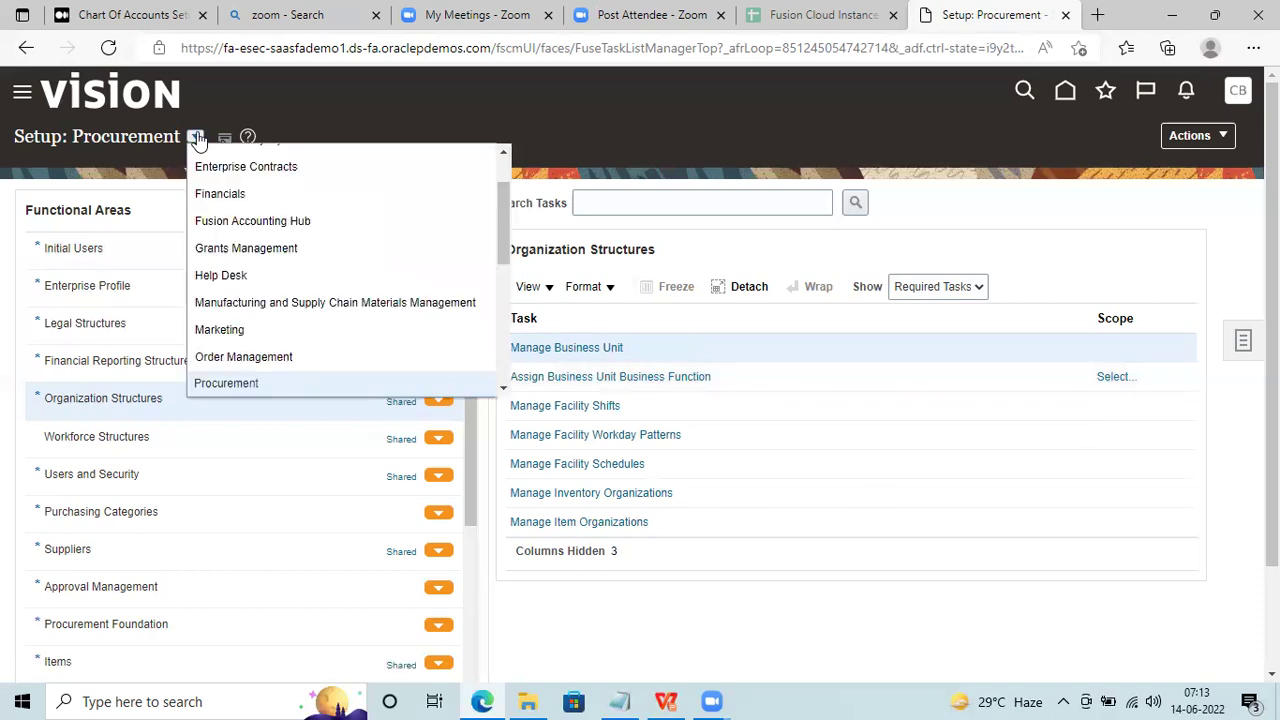
left_click(229, 192)
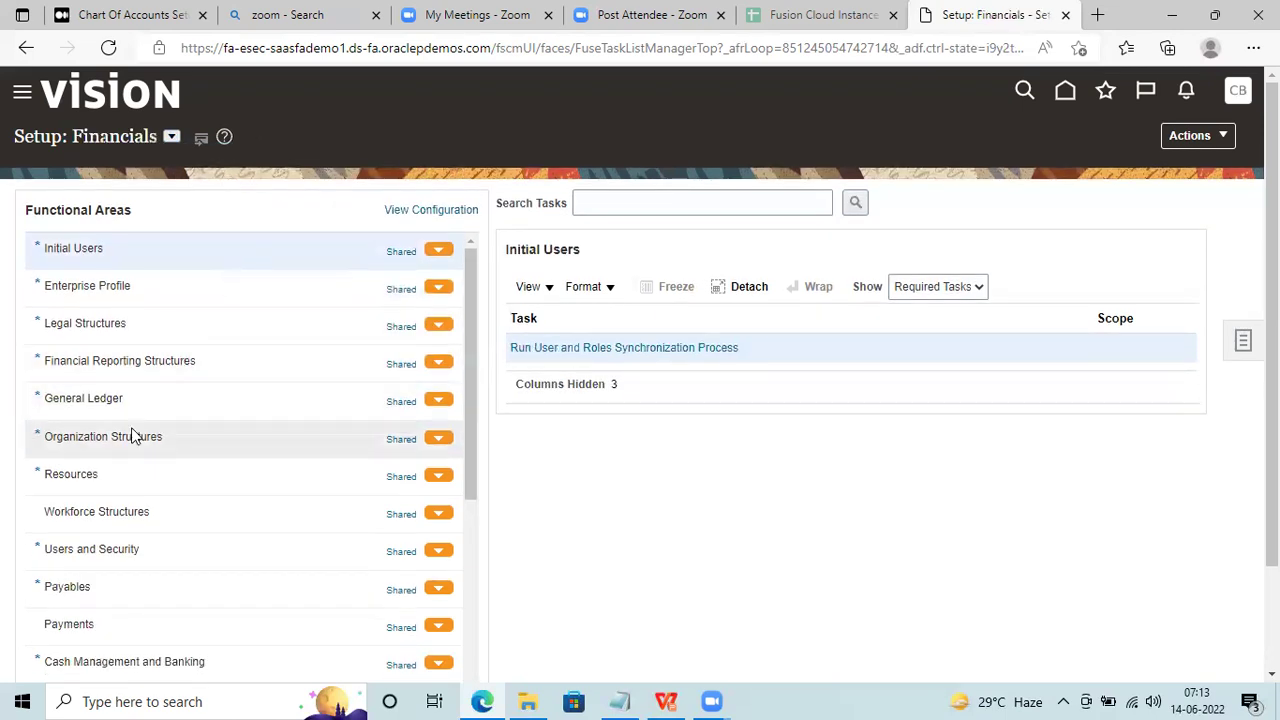
left_click(134, 437)
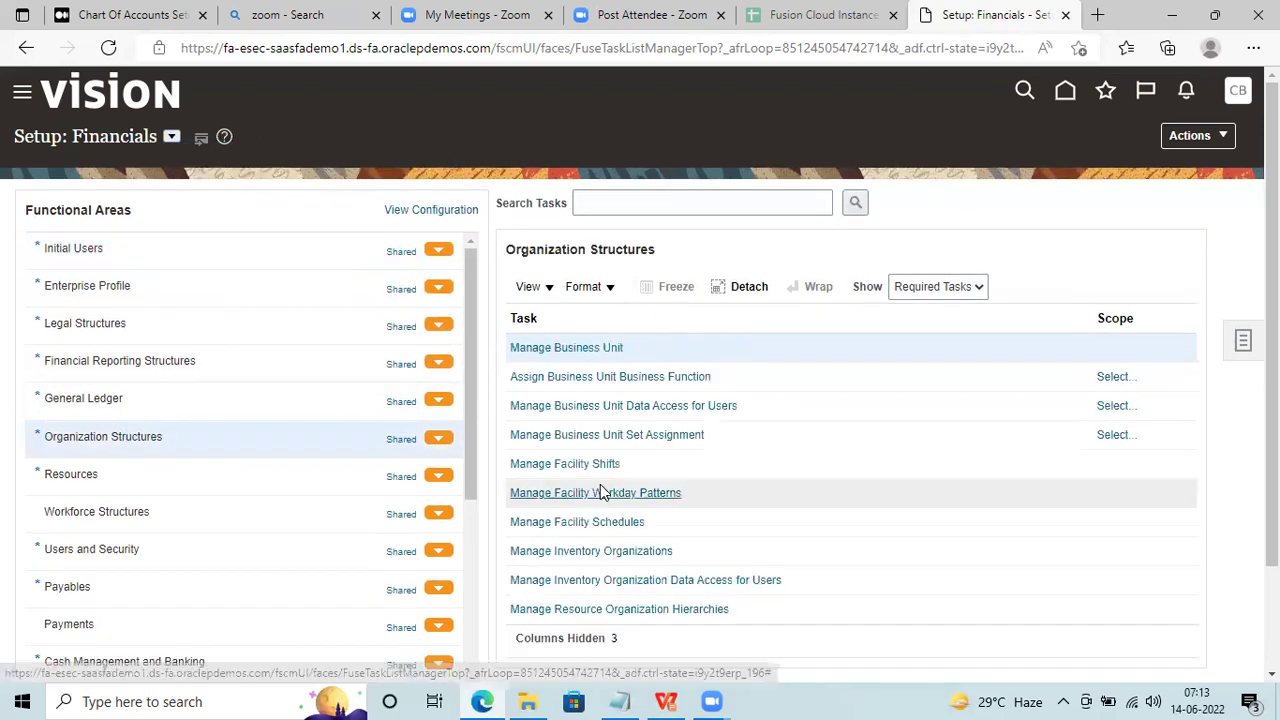
left_click(577, 345)
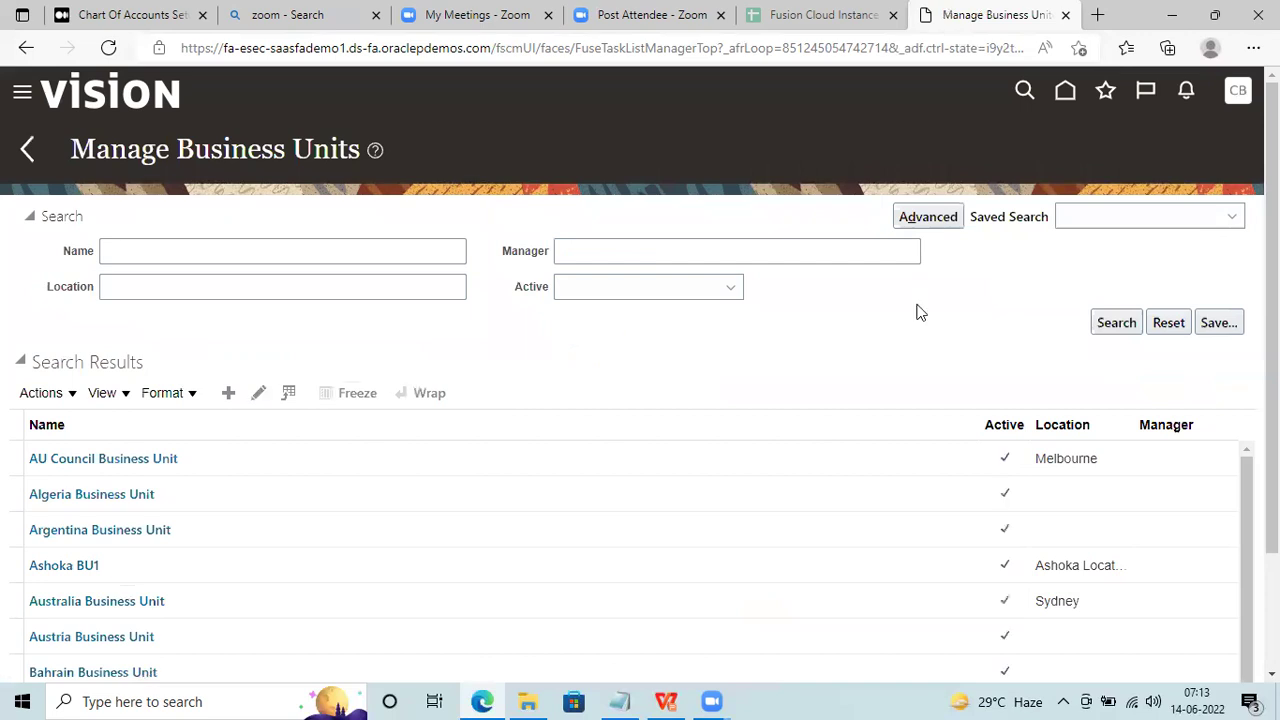
left_click(25, 140)
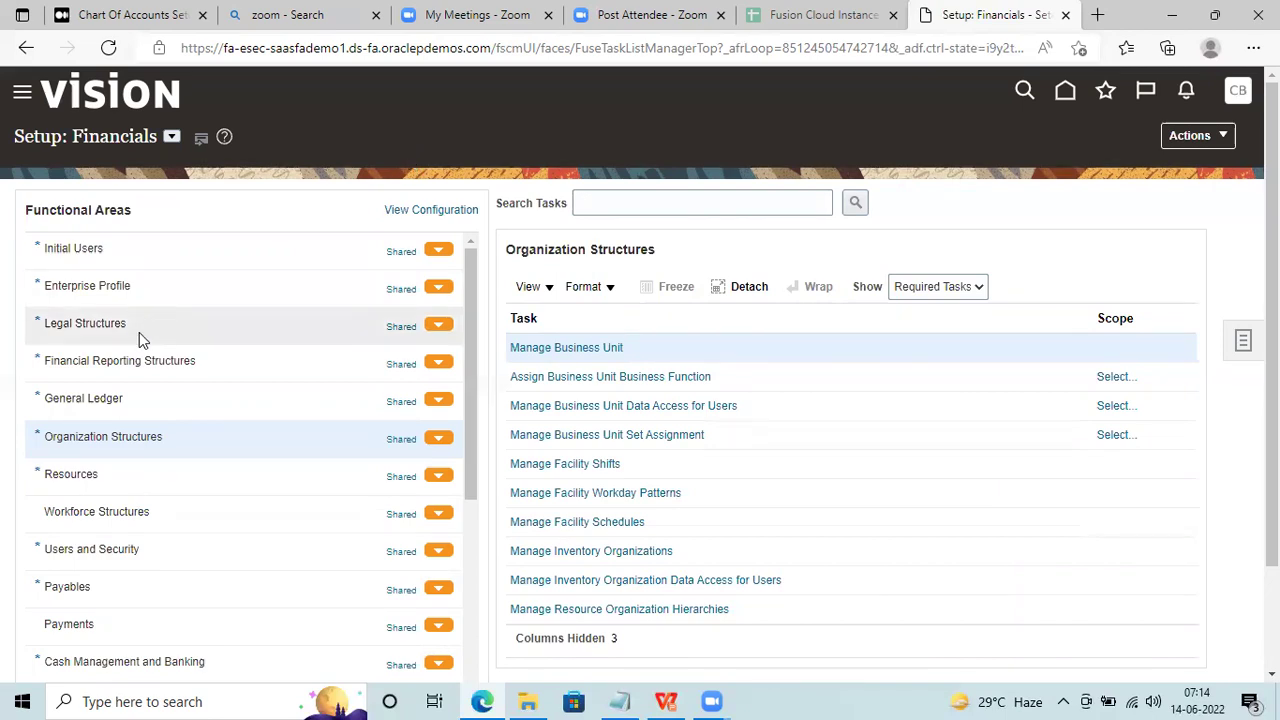
Switch the setup offering from Financials to Procurement again
left_click(171, 136)
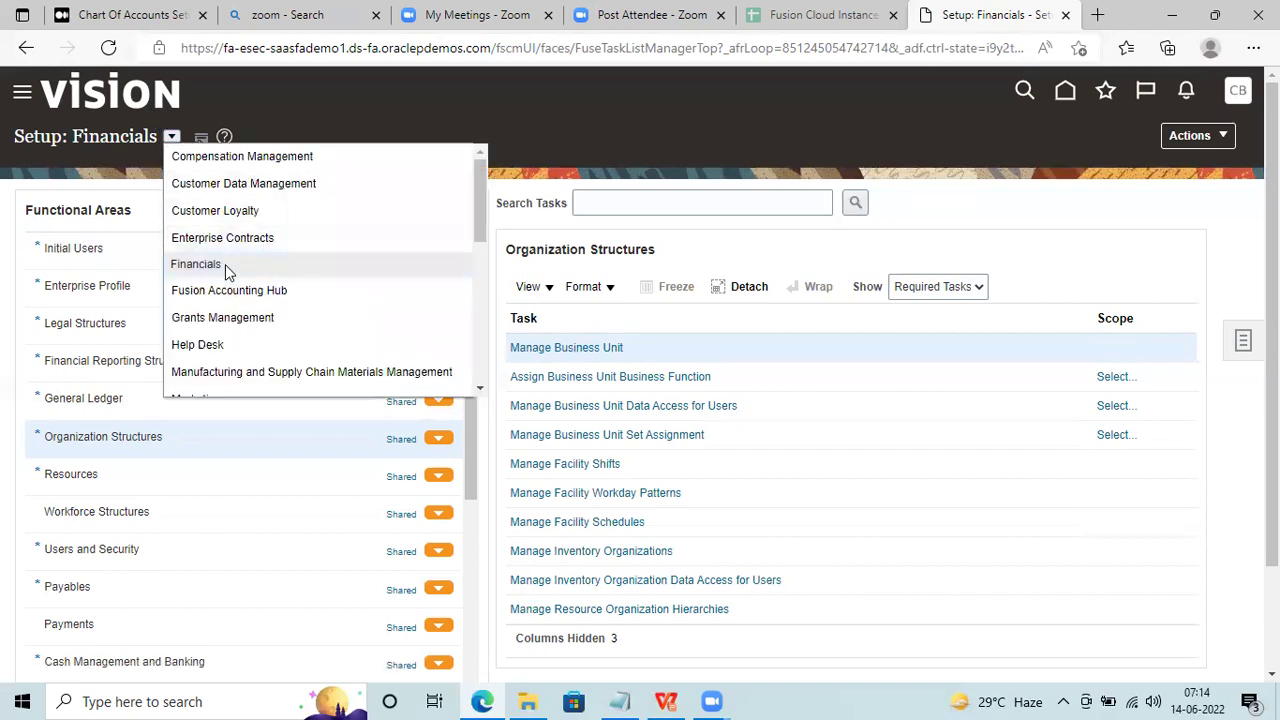
left_click_drag(478, 201, 478, 242)
left_click(203, 325)
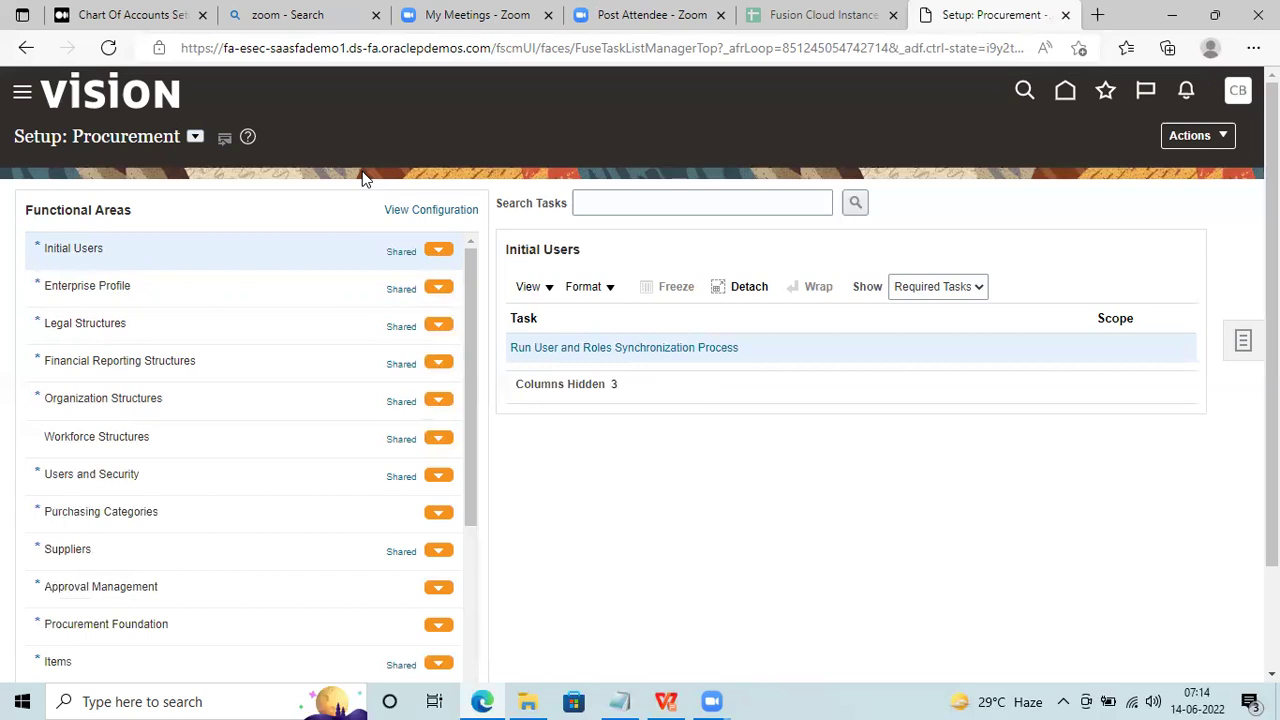
Review the Agenda slide in the WPS Office presentation, and return to the Oracle setup page in Edge
left_click(666, 701)
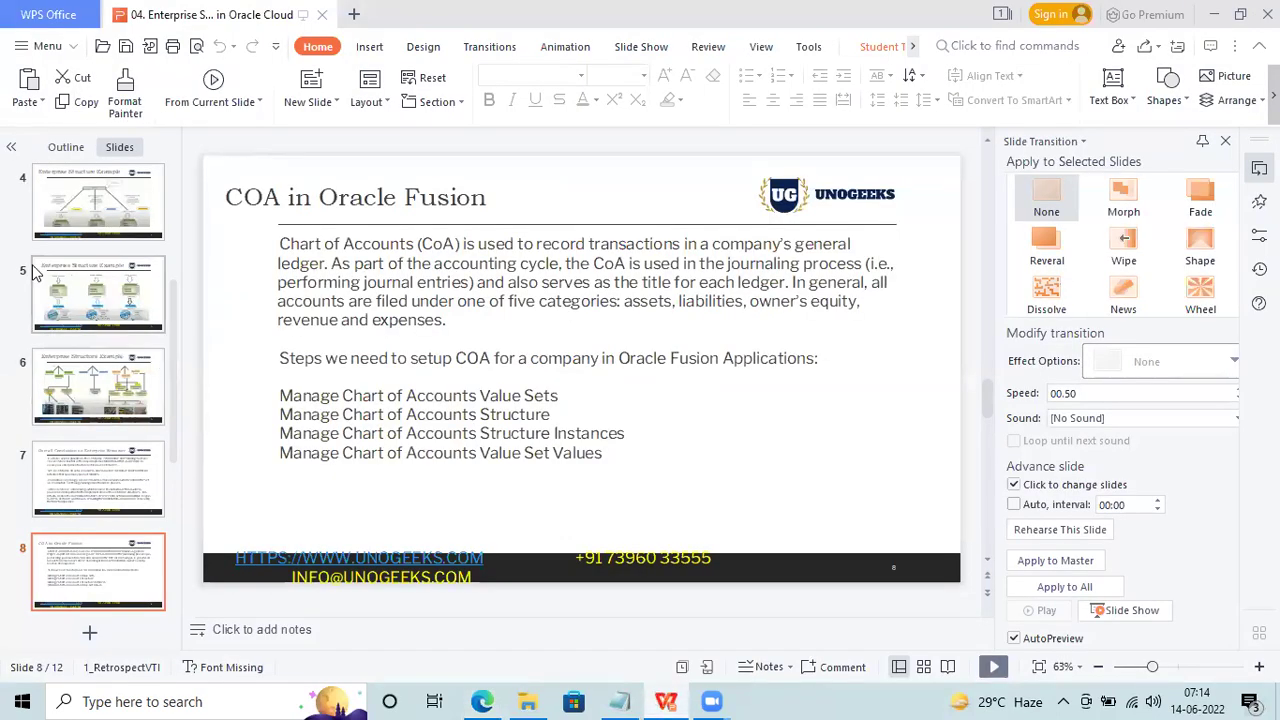
scroll(70, 286, "up", 6)
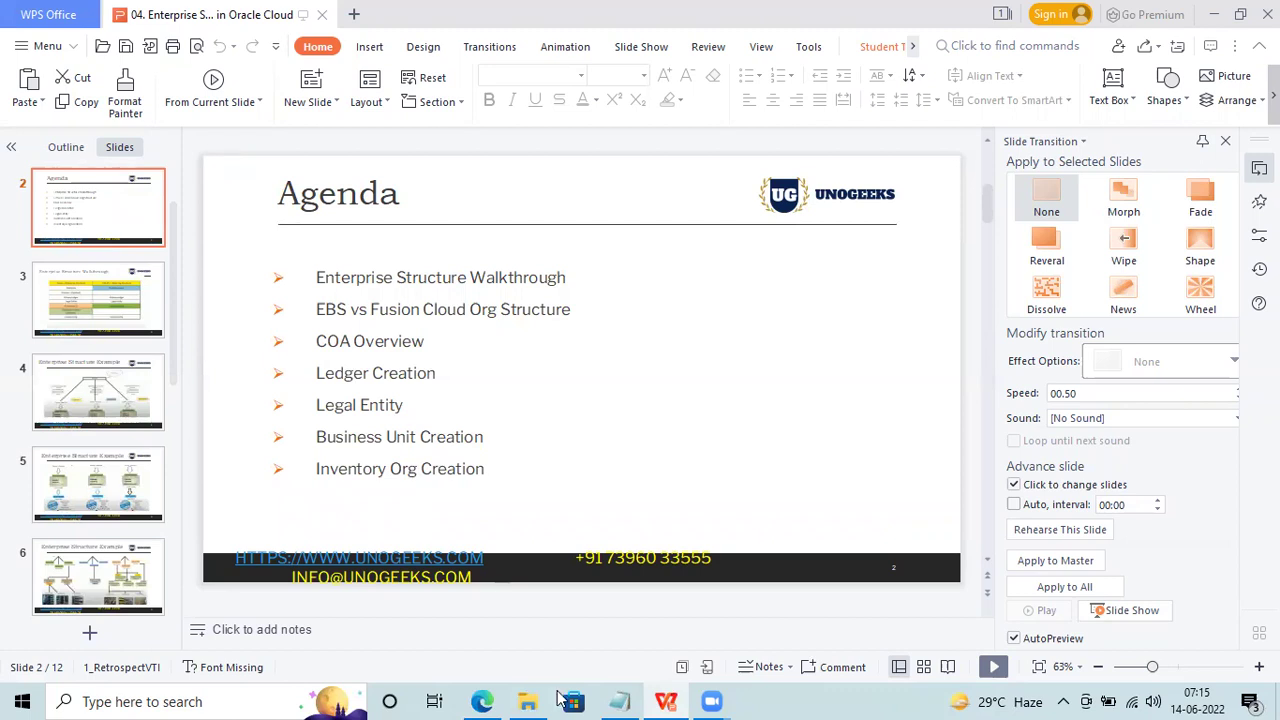
left_click(484, 700)
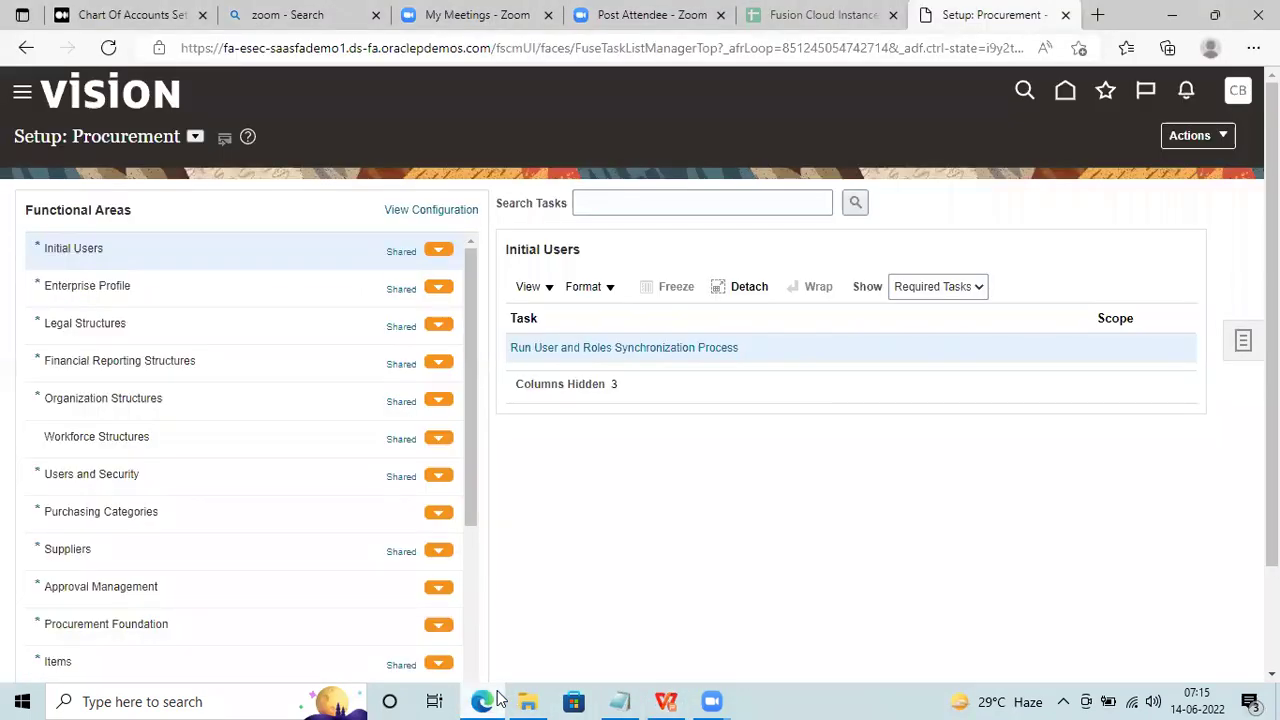
Select the Financials offering and show All Tasks for the Organization Structures functional area
left_click(196, 138)
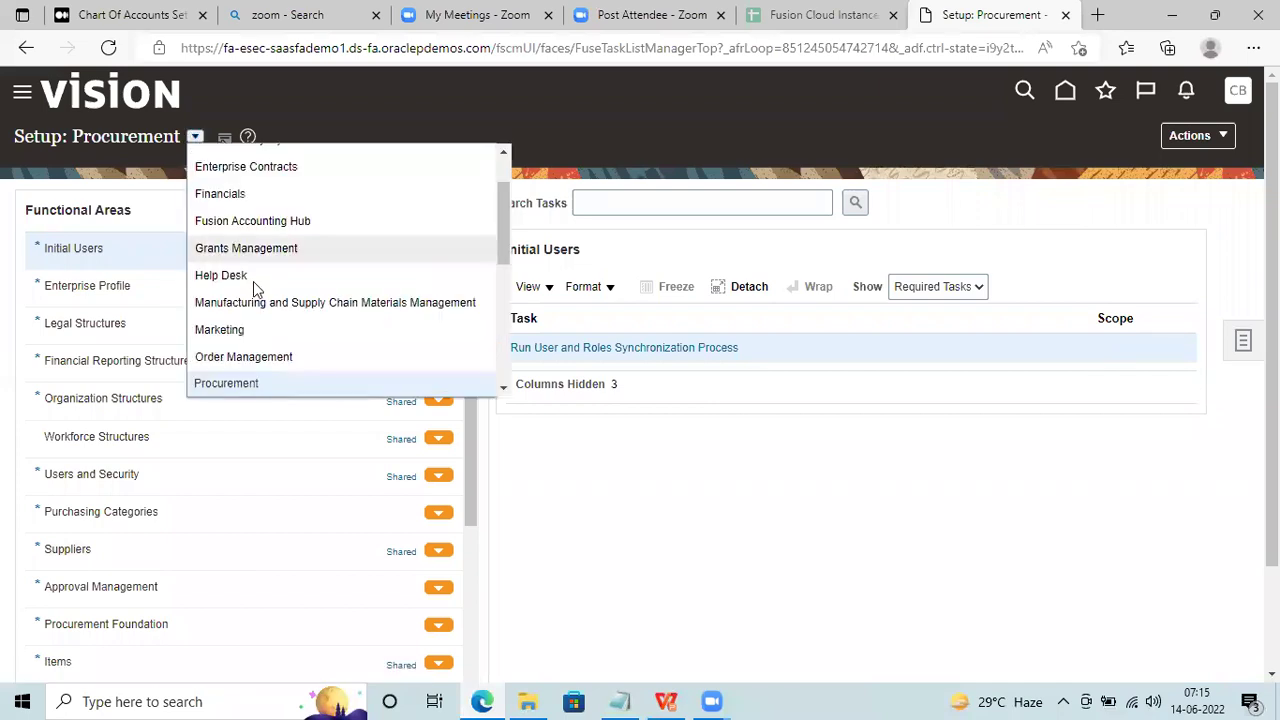
left_click(237, 194)
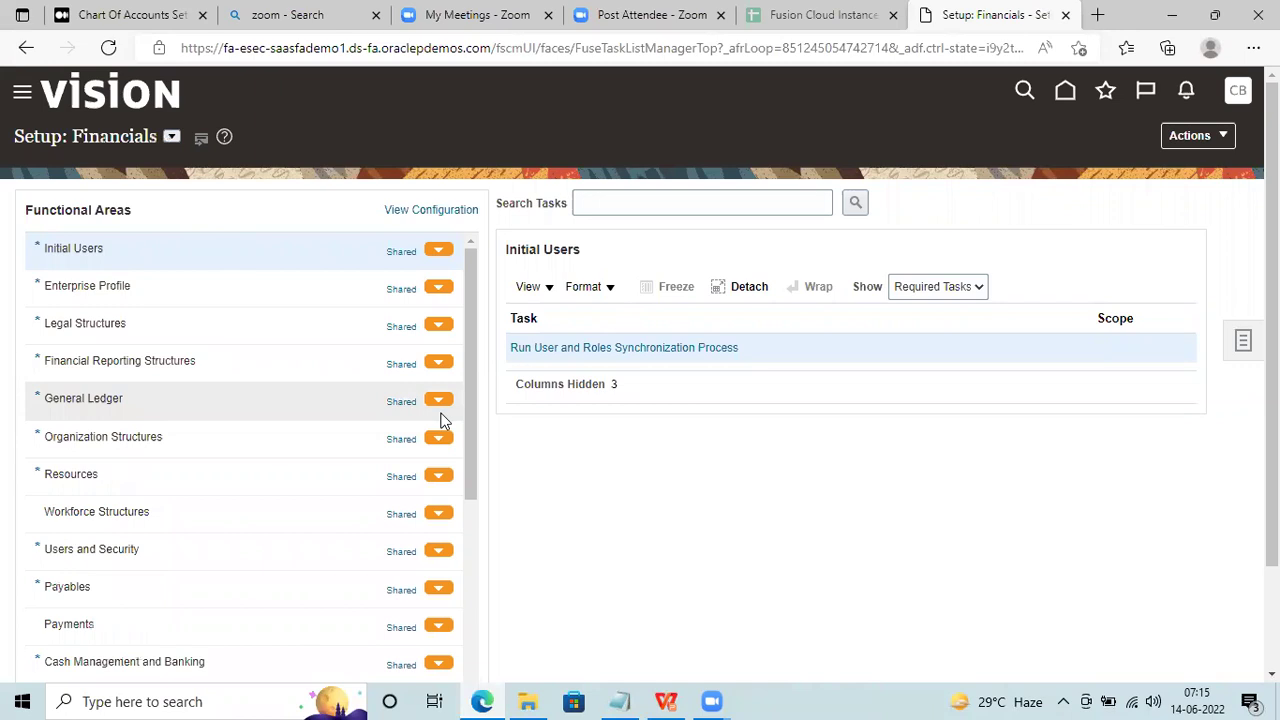
left_click(262, 437)
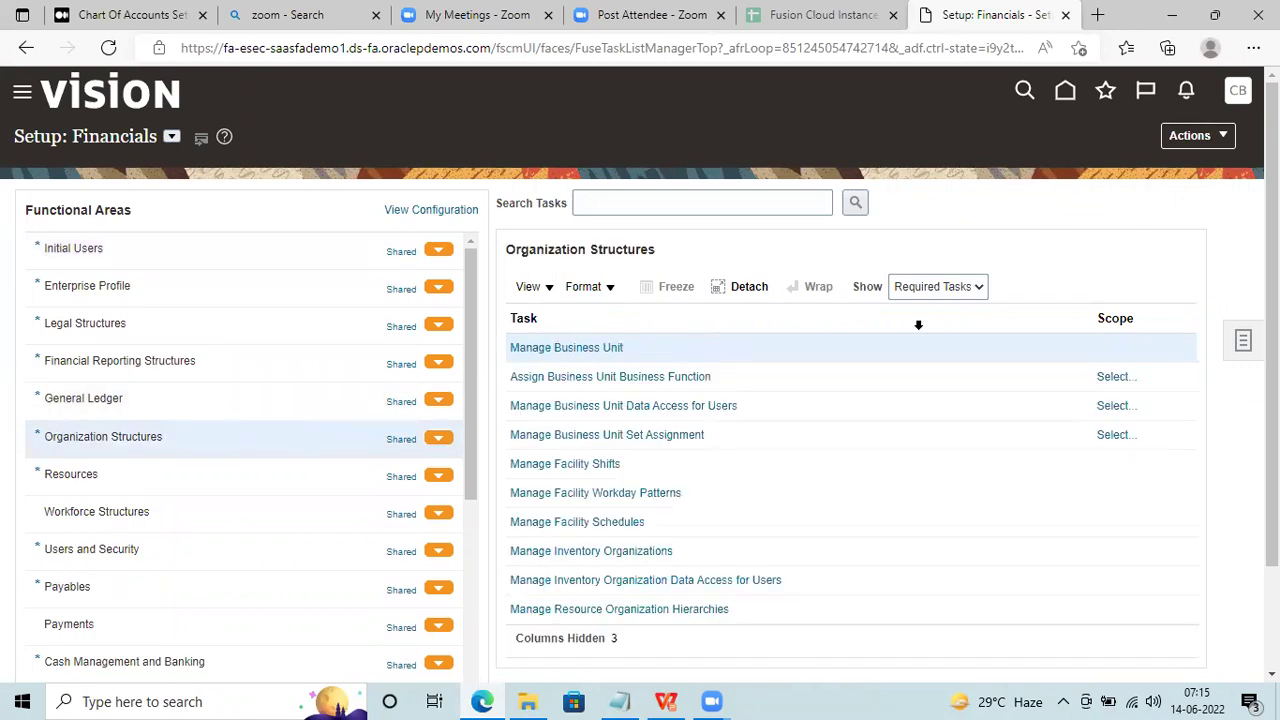
left_click(950, 288)
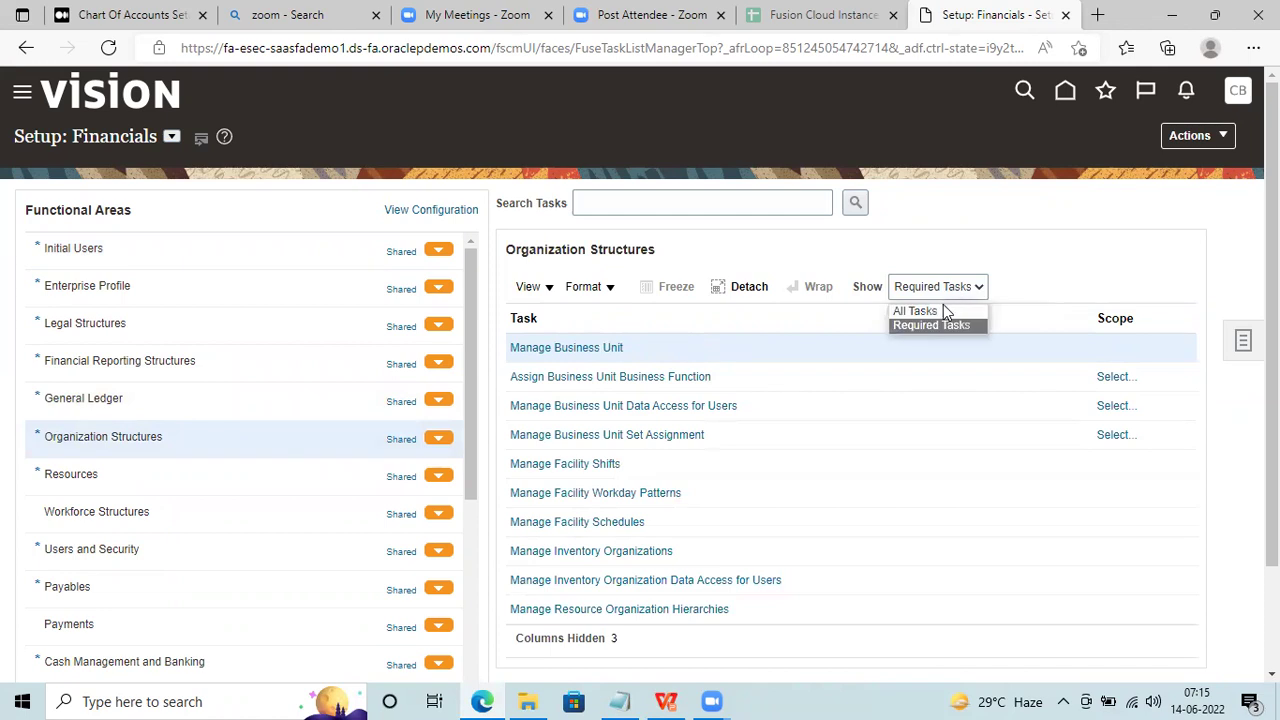
left_click(914, 311)
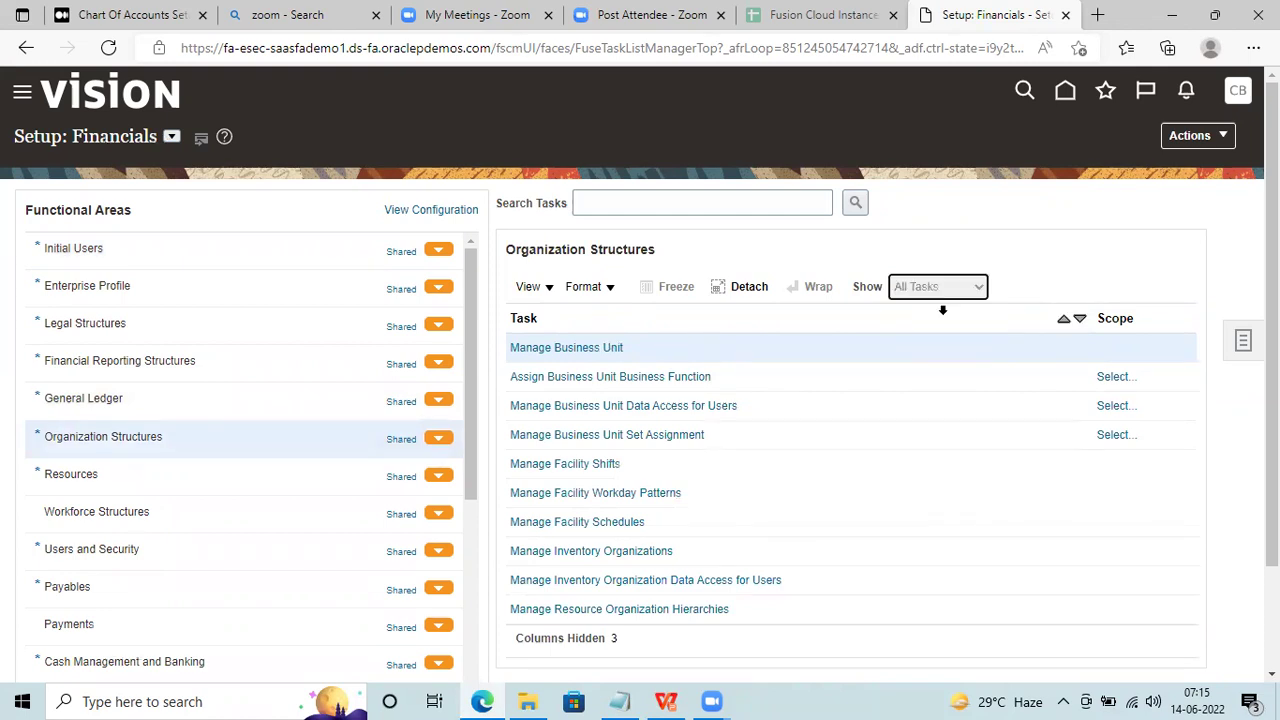
Search the setup tasks for "Manage Chart of Accounts"
left_click(703, 208)
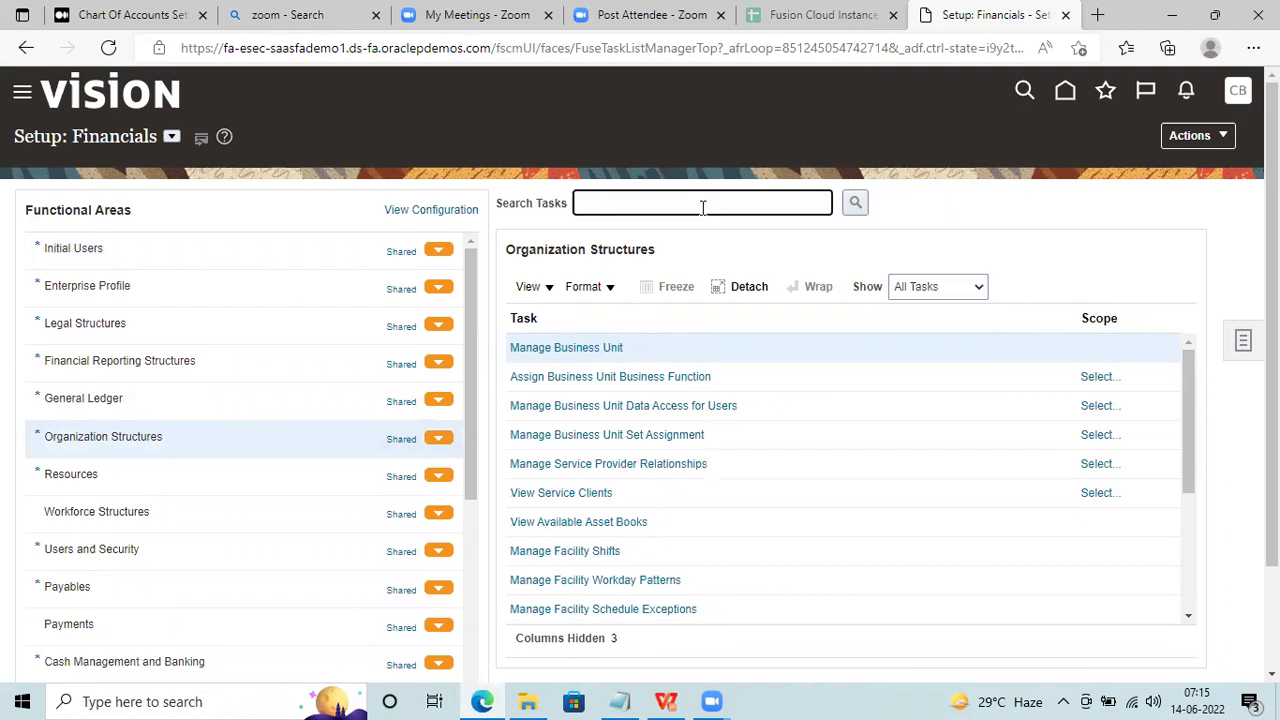
type("Manage Chart of Accounts")
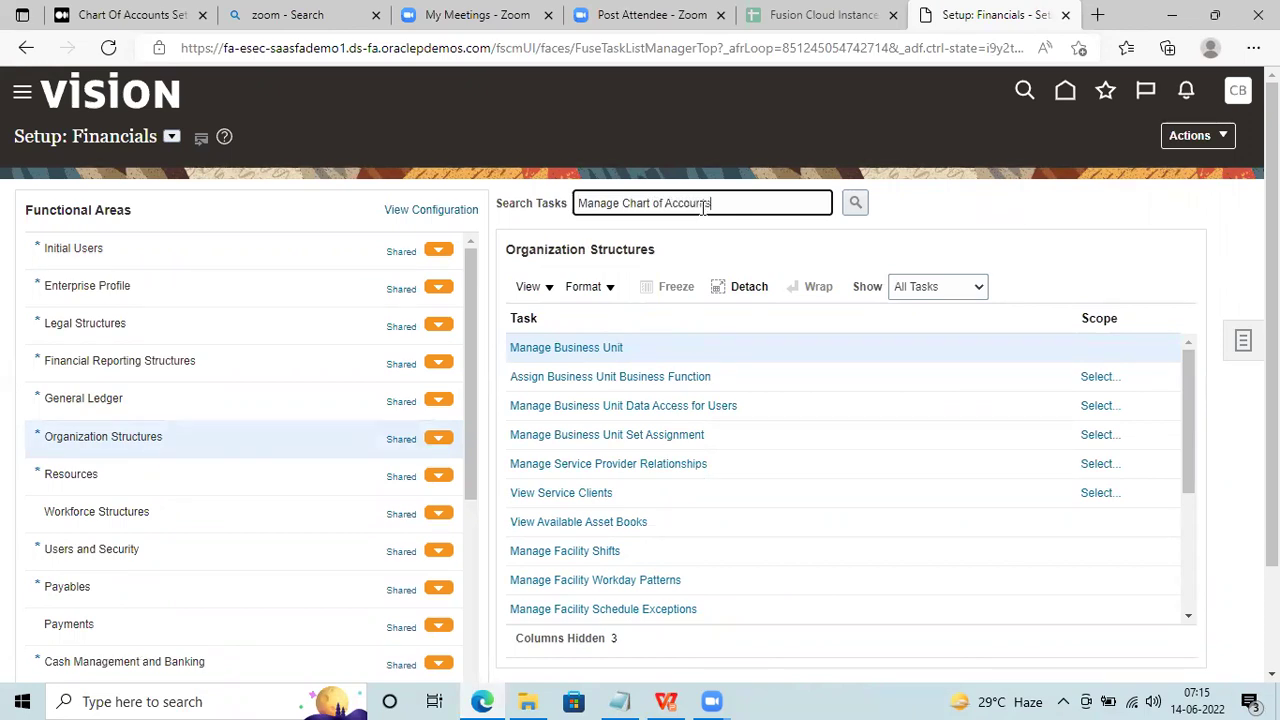
left_click(855, 202)
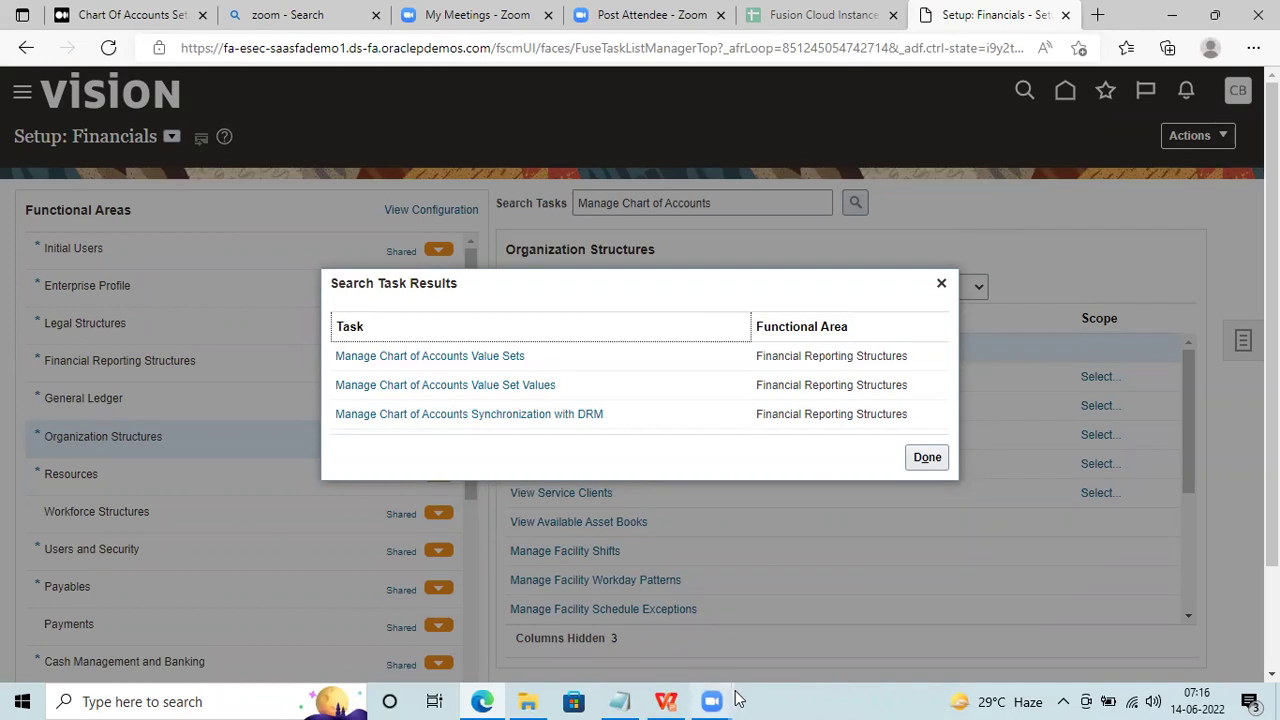
Switch to the WPS Office presentation and go to slide 8, "COA in Oracle Fusion", which lists the COA setup steps
left_click(688, 699)
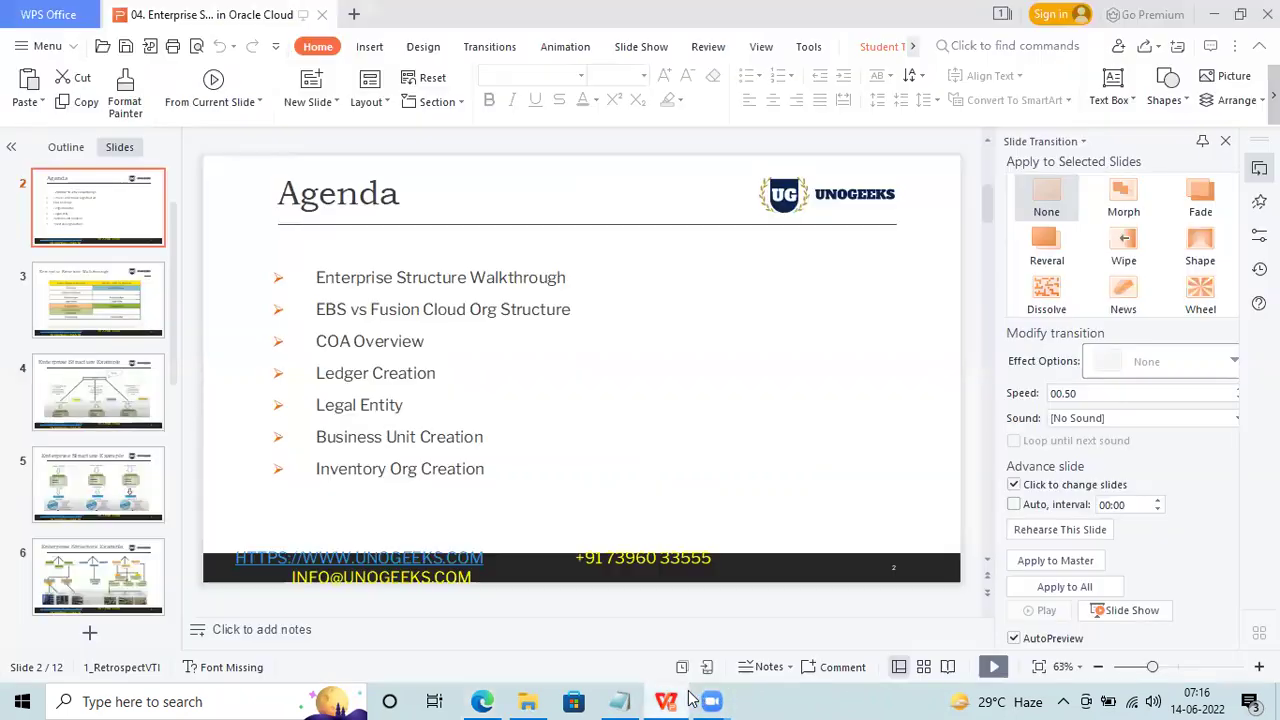
left_click(128, 567)
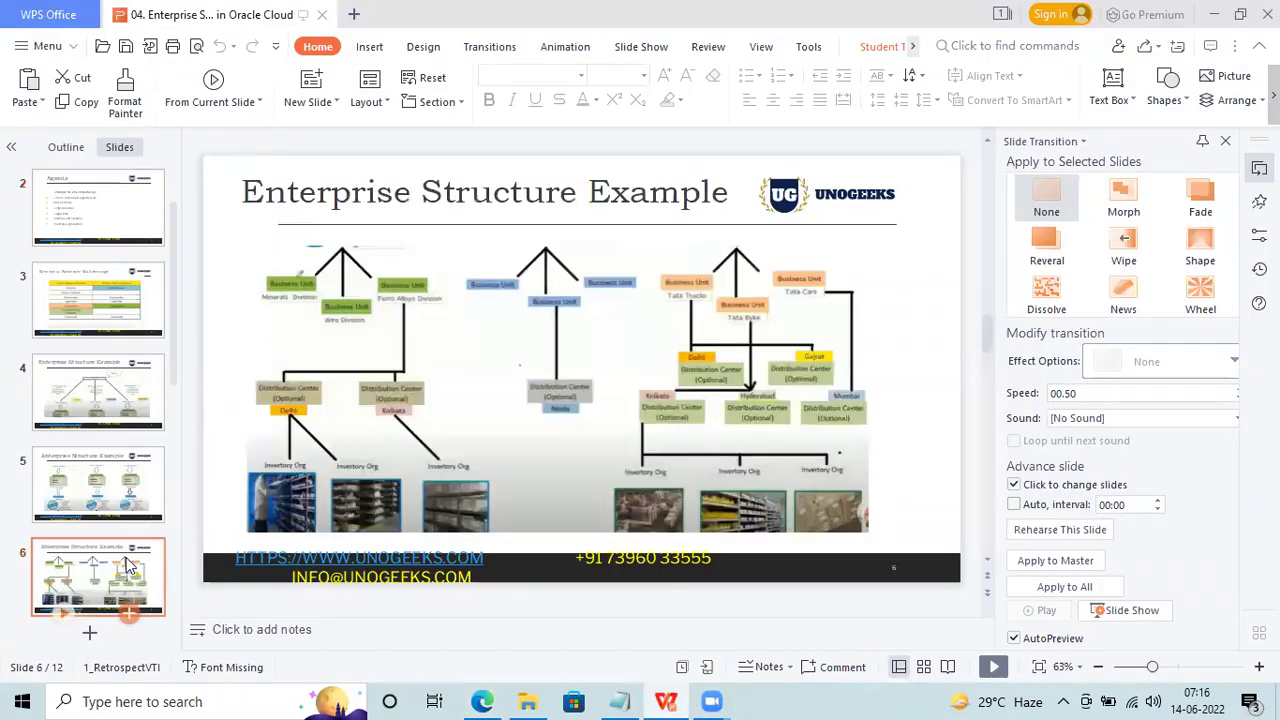
key("Down")
key("Down")
key("Down")
key("Down")
key("Up")
key("Up")
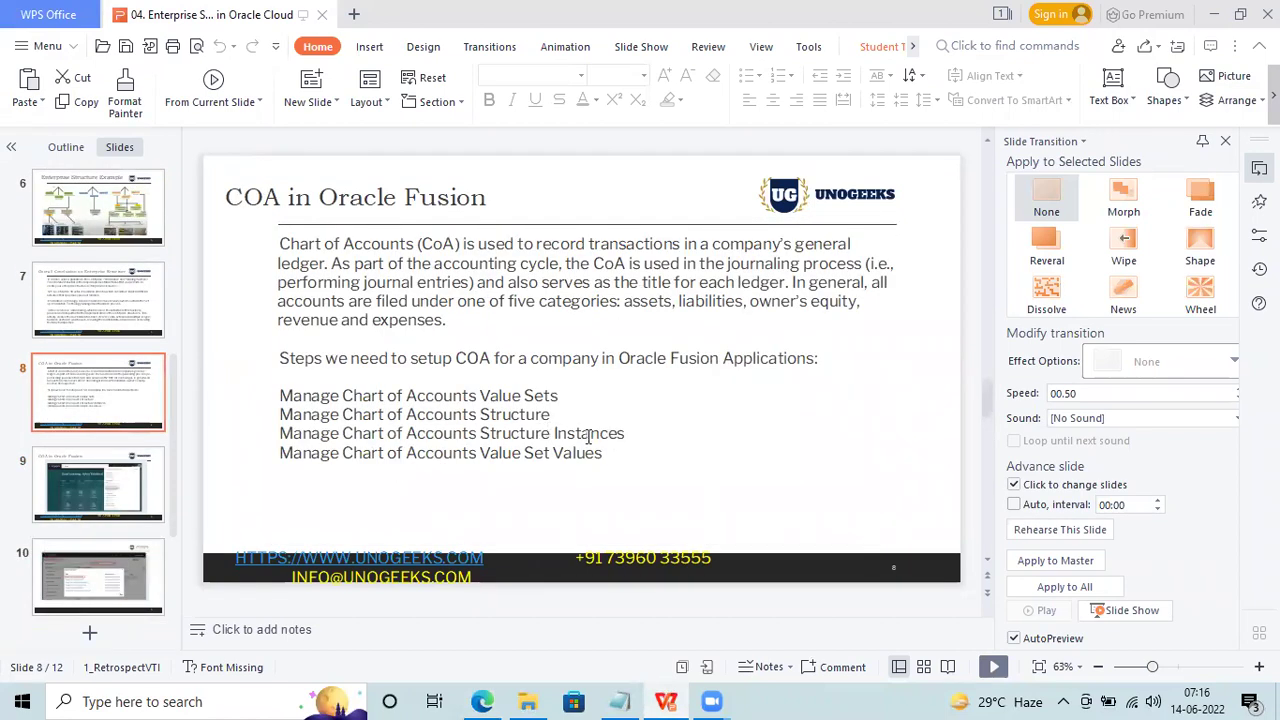
Copy the line "Manage Chart of Accounts Structure Instances" from the slide and return to the Oracle task search in Edge
left_click_drag(626, 434, 283, 433)
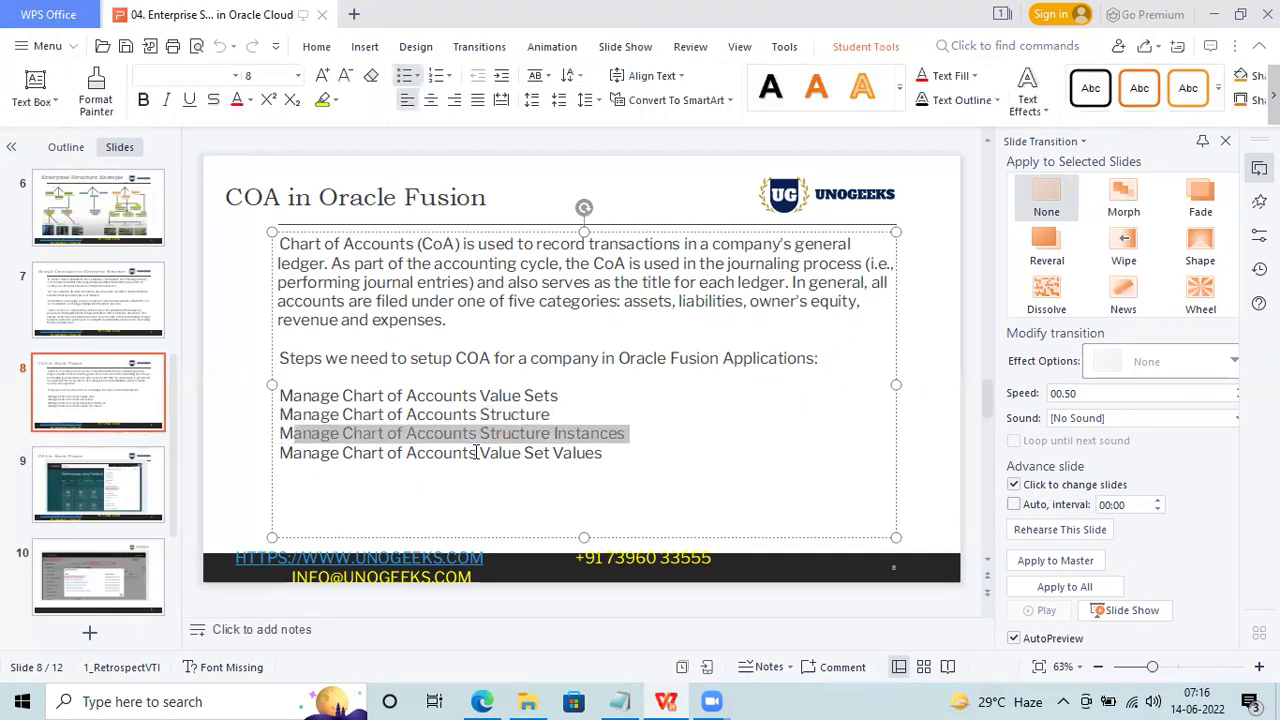
left_click(628, 434)
left_click_drag(627, 433, 284, 430)
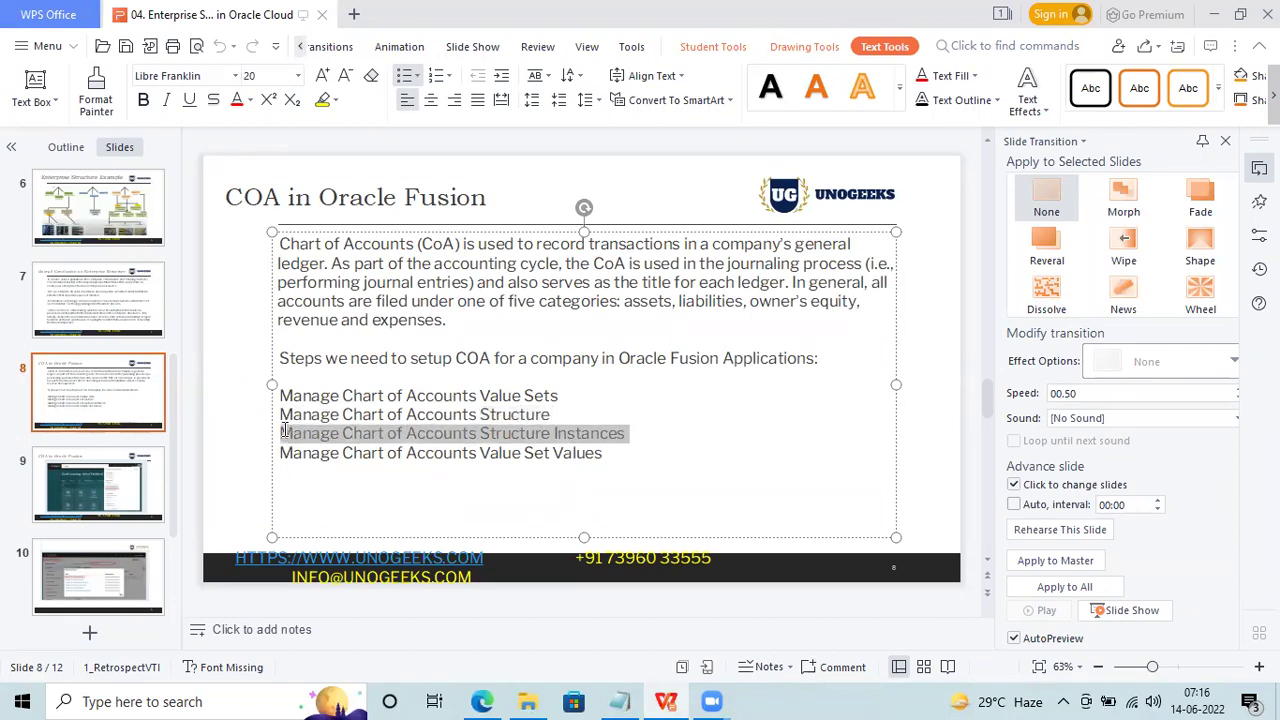
key("ctrl+c")
left_click(493, 700)
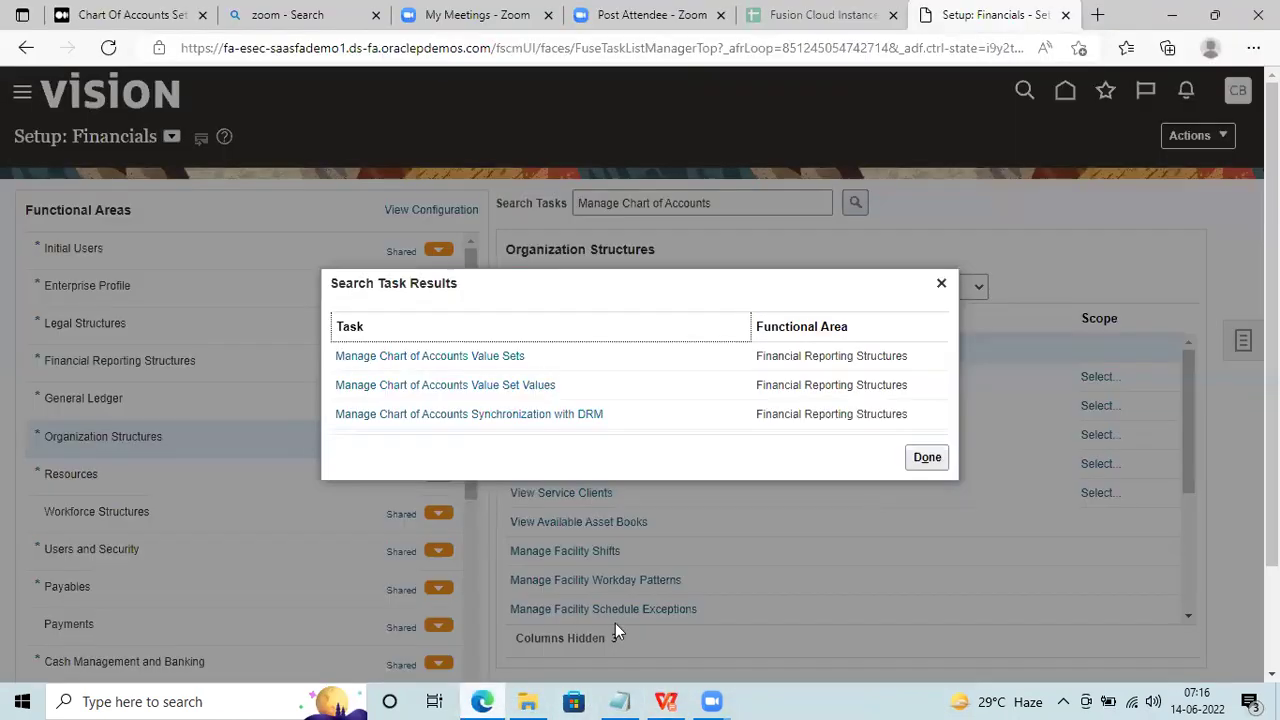
Search the Financials setup tasks for "Manage Chart of Accounts Structure Instances" and close the search results
left_click(940, 285)
left_click(734, 203)
key("ctrl+a")
key("BackSpace")
key("ctrl+v")
left_click(852, 204)
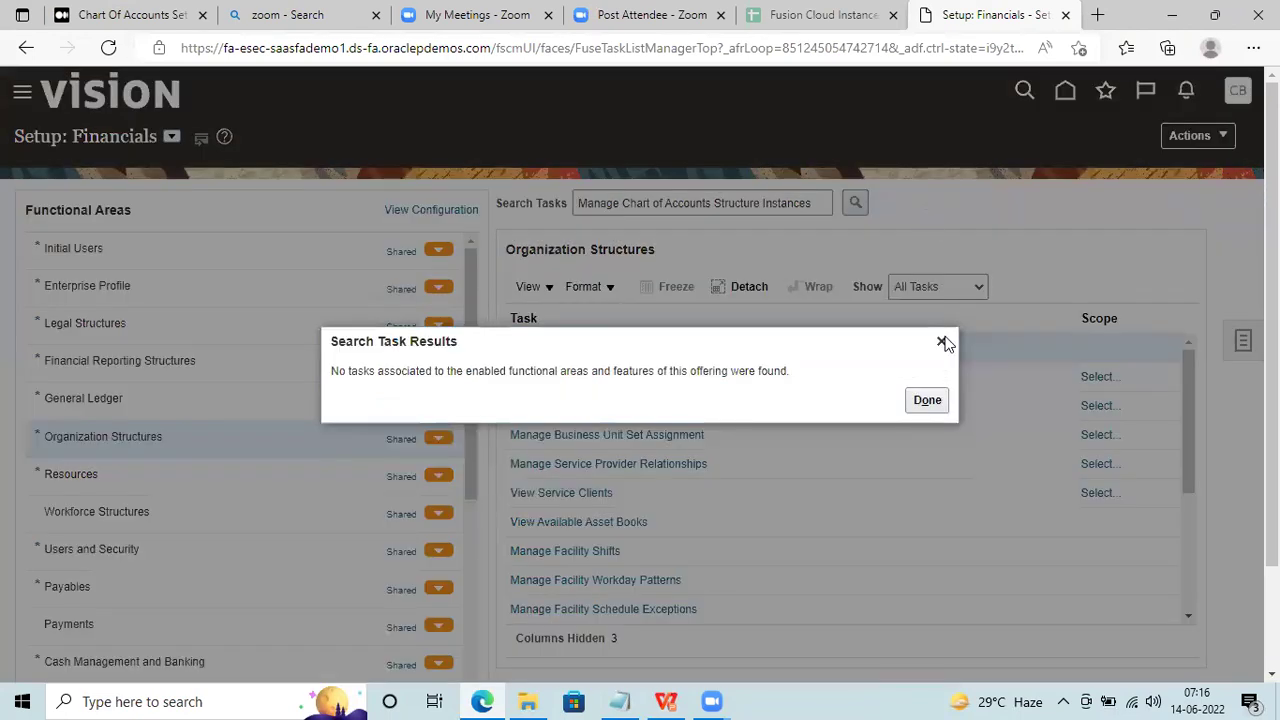
left_click(943, 342)
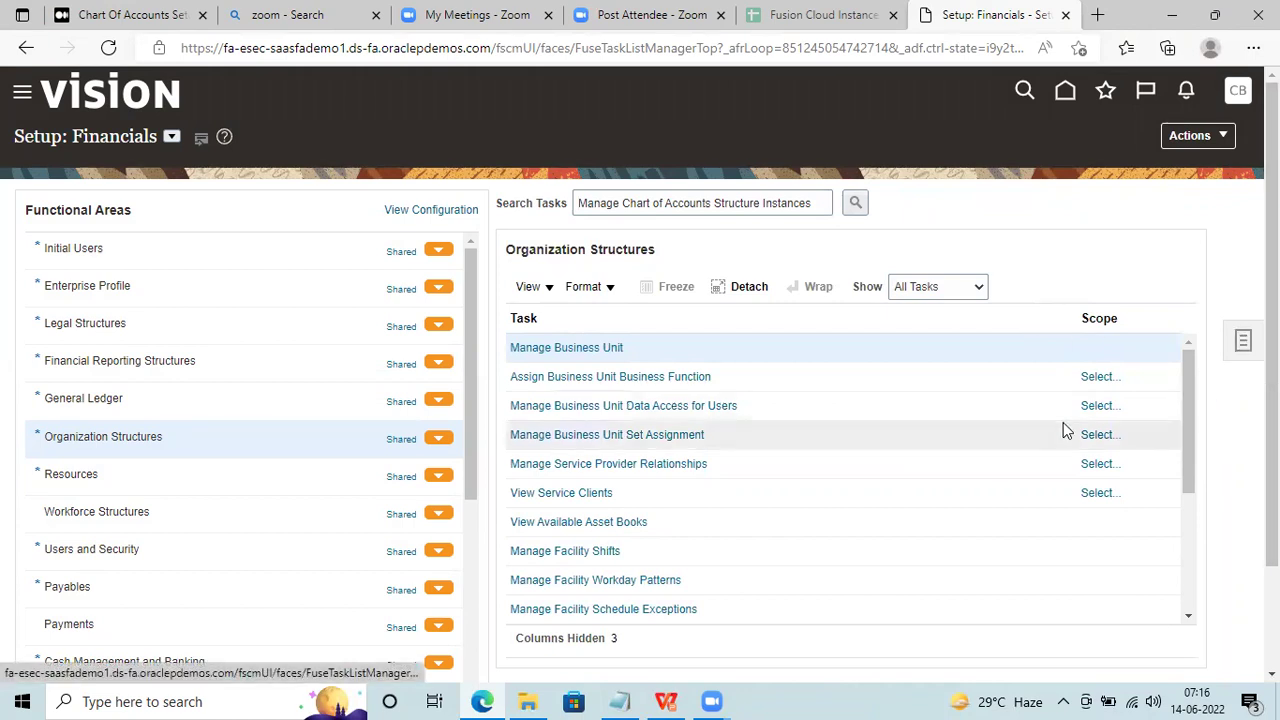
Open the Setup and Maintenance search page and search for "Manage Chart of Accounts Structure Instances"
scroll(1052, 421, "down", 2)
scroll(1052, 421, "down", 3)
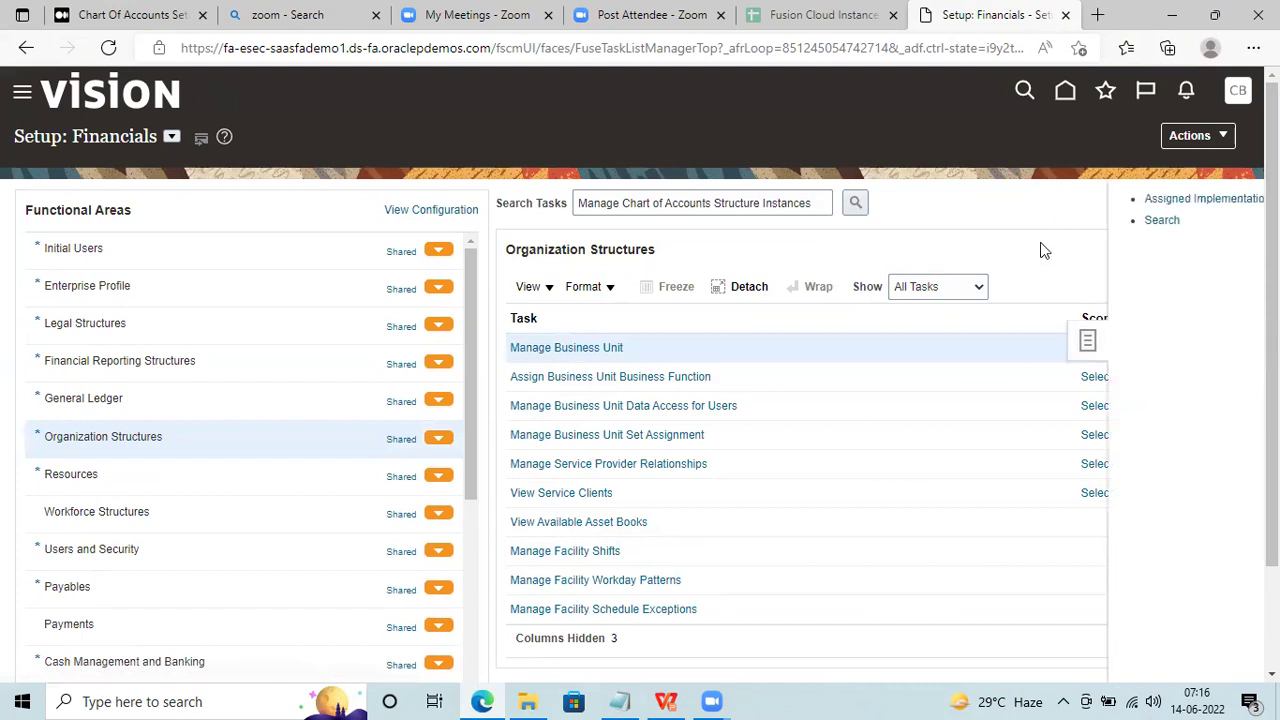
left_click(1109, 221)
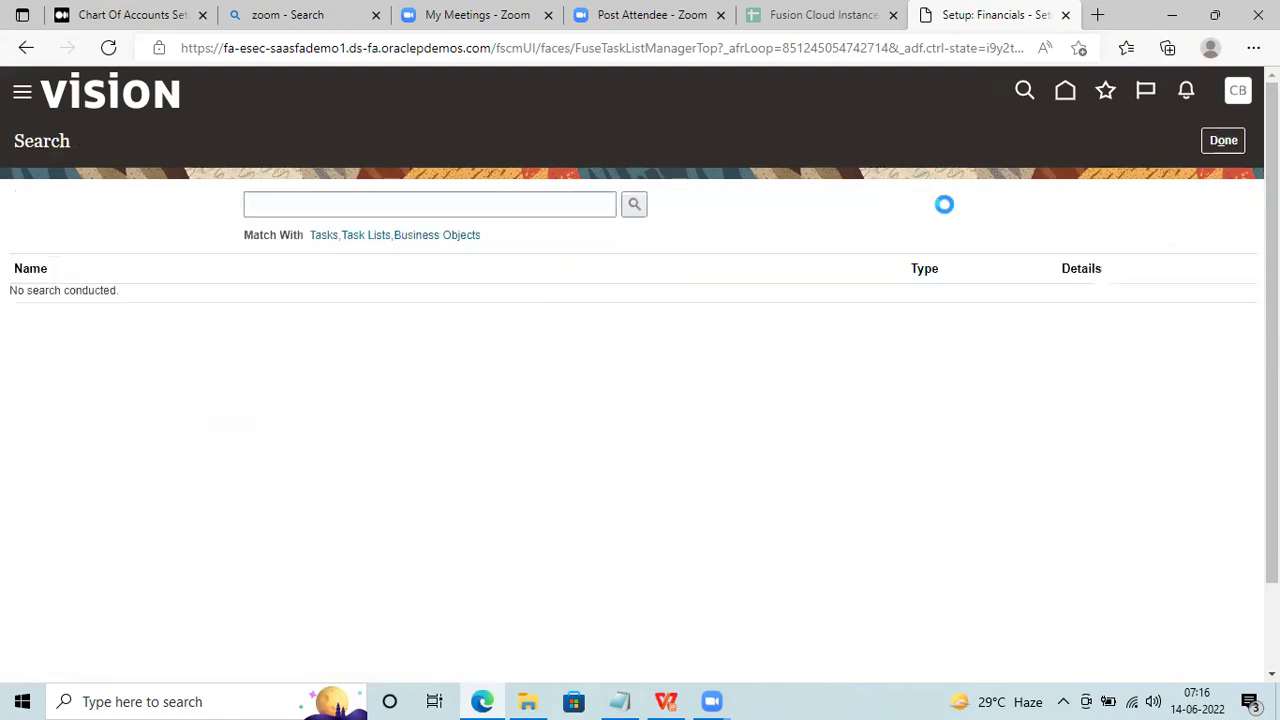
left_click(369, 201)
key("ctrl+v")
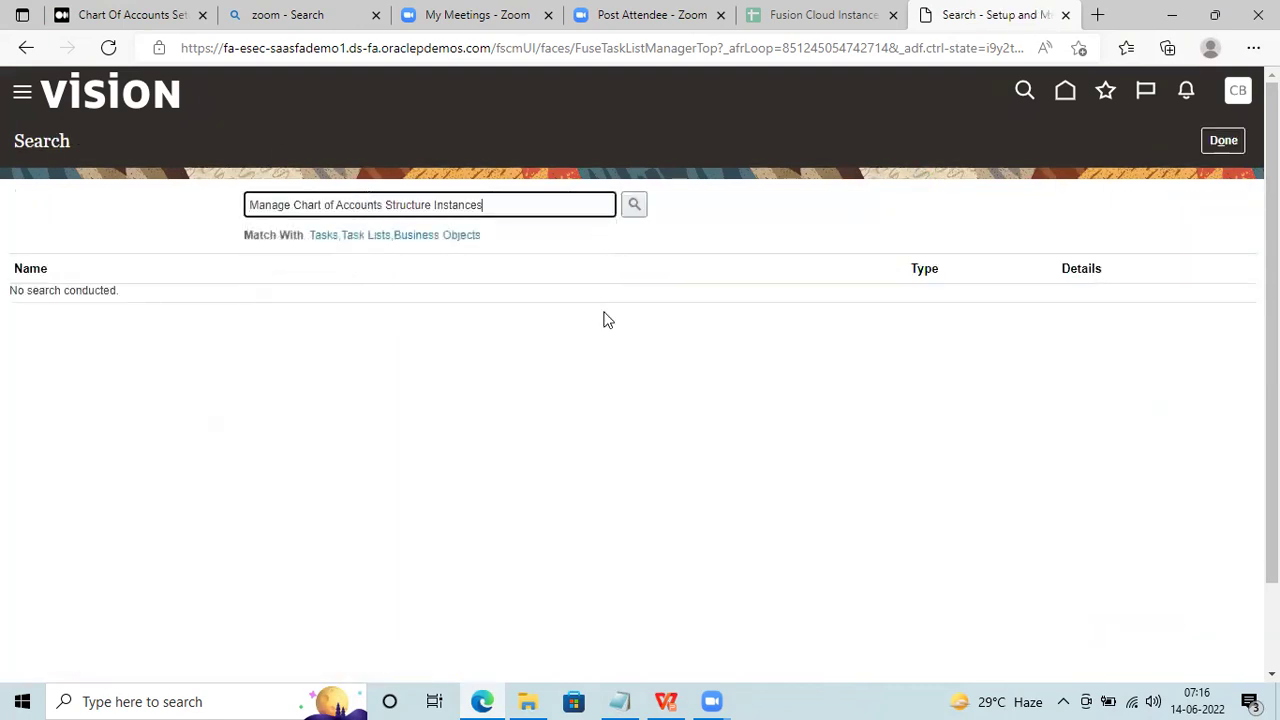
left_click(636, 207)
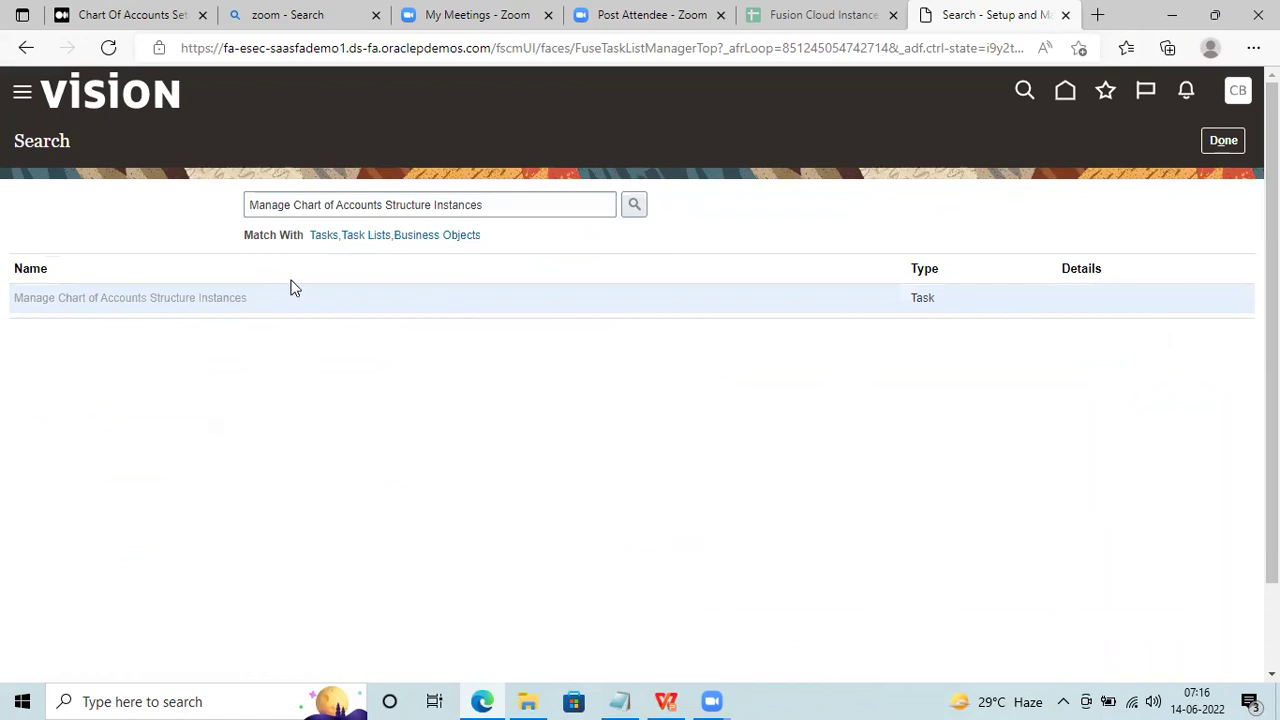
Leave the search page, switch the setup offering to Financials and select the Organization Structures functional area
left_click(1230, 142)
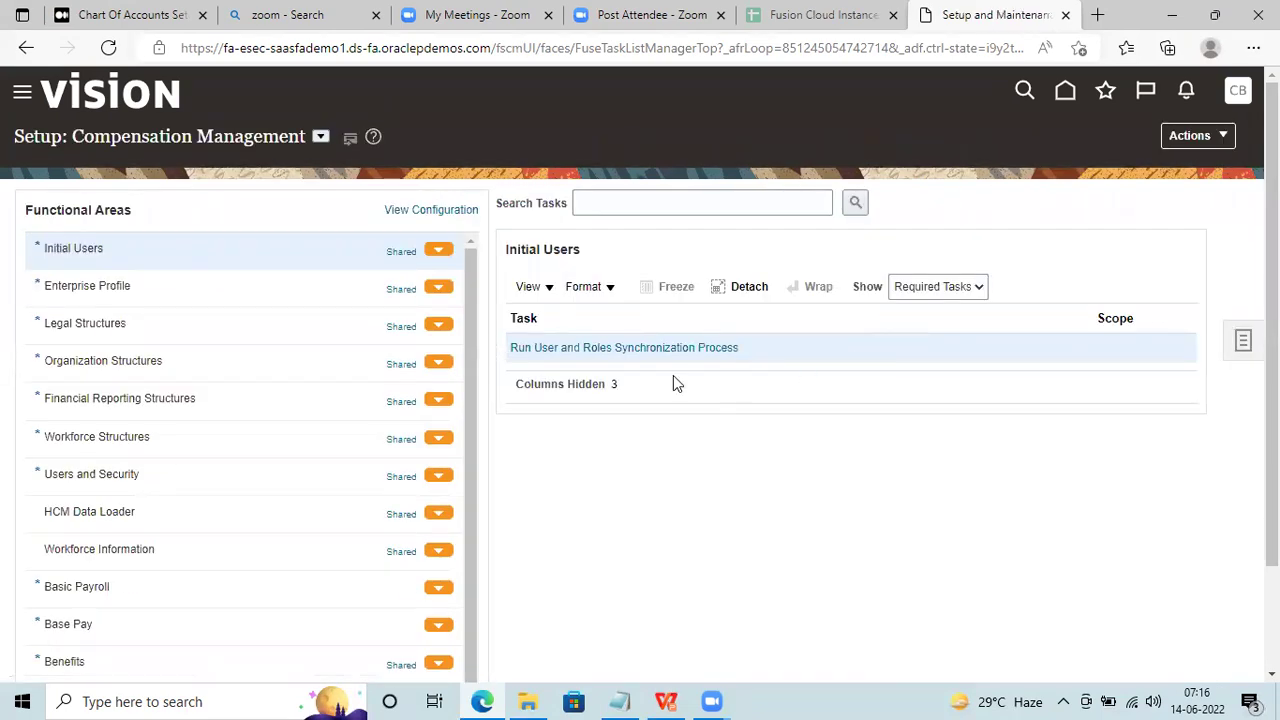
left_click(320, 136)
left_click(345, 263)
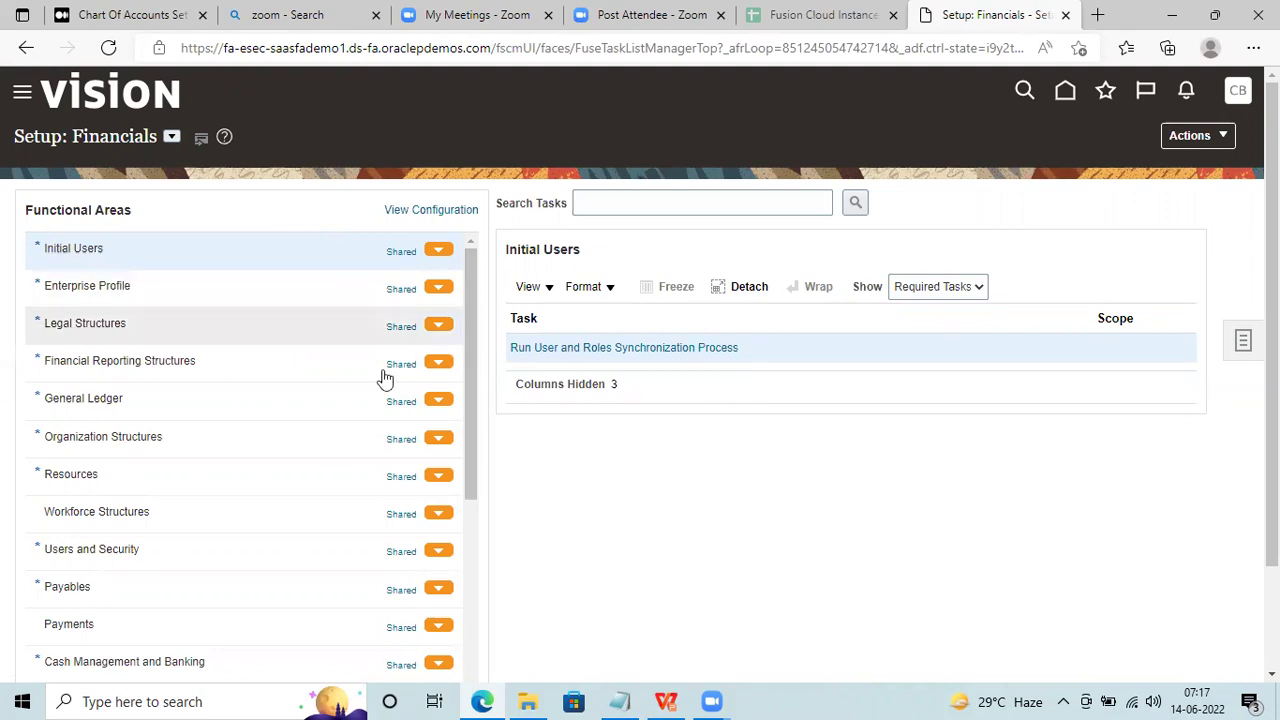
left_click(263, 437)
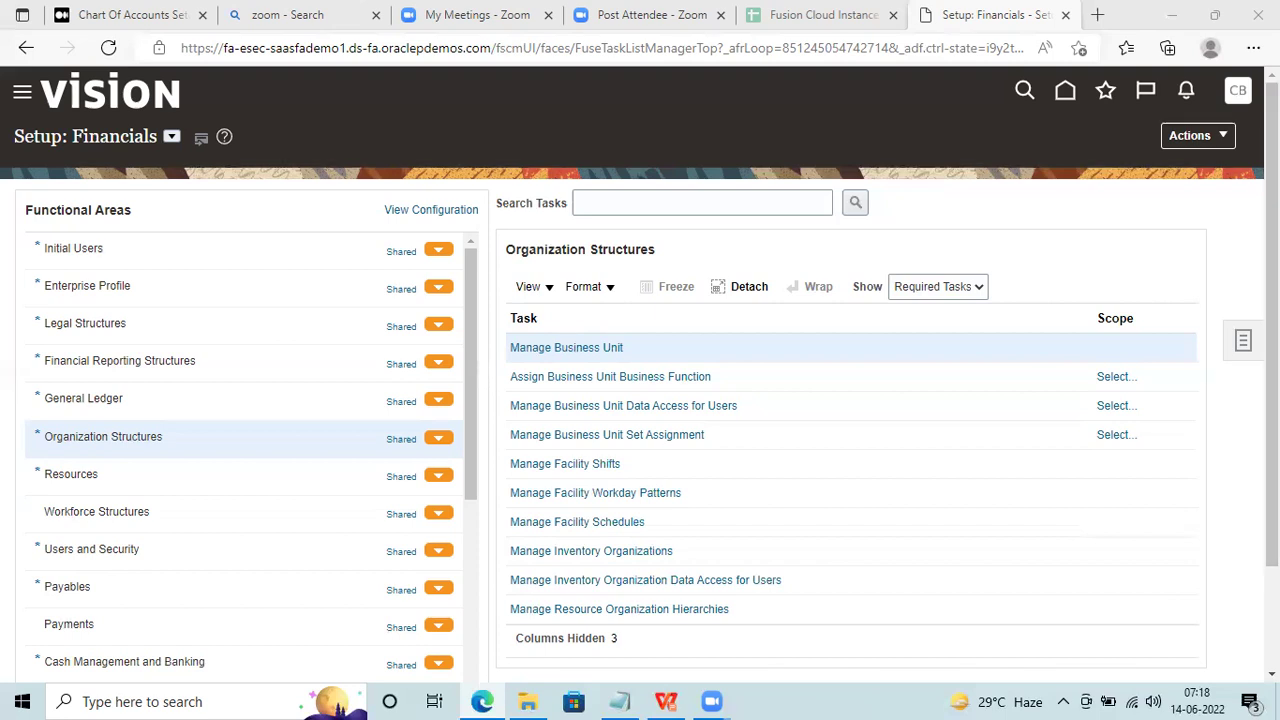
Search the setup tasks for "Manage Chart of Accounts" and open the Manage Chart of Accounts Value Sets task
left_click(669, 203)
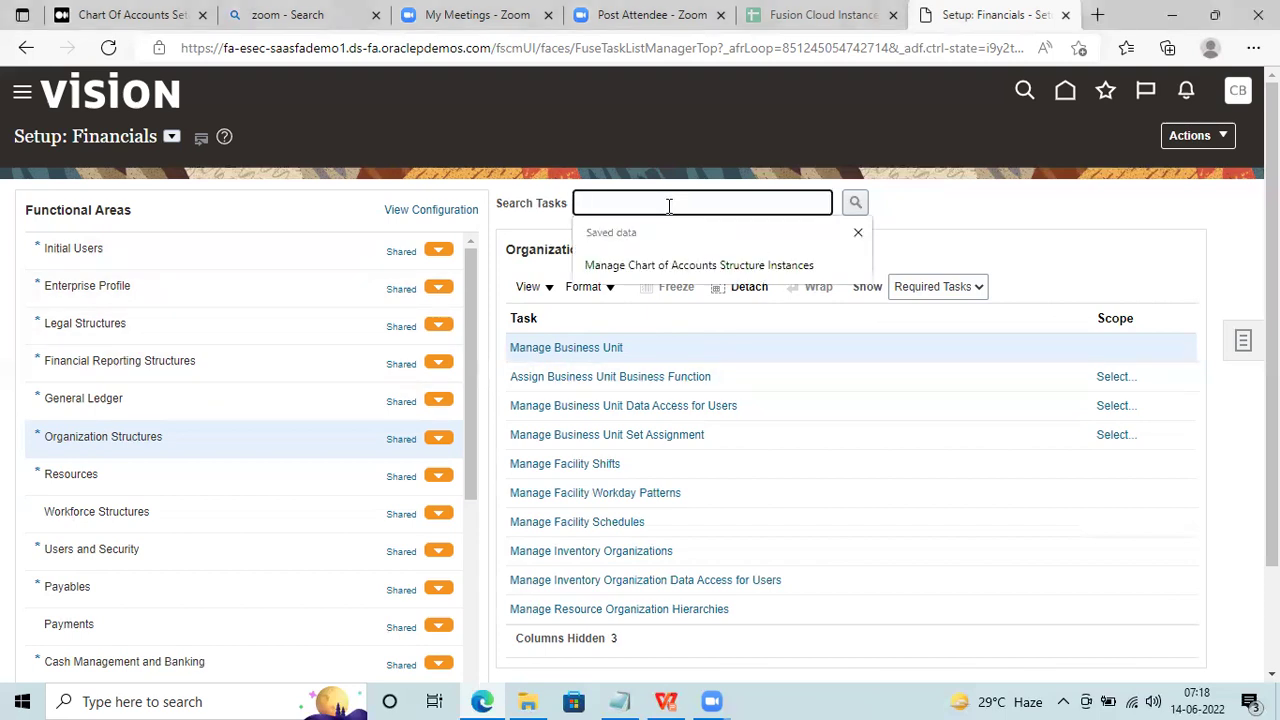
type("Manage Char")
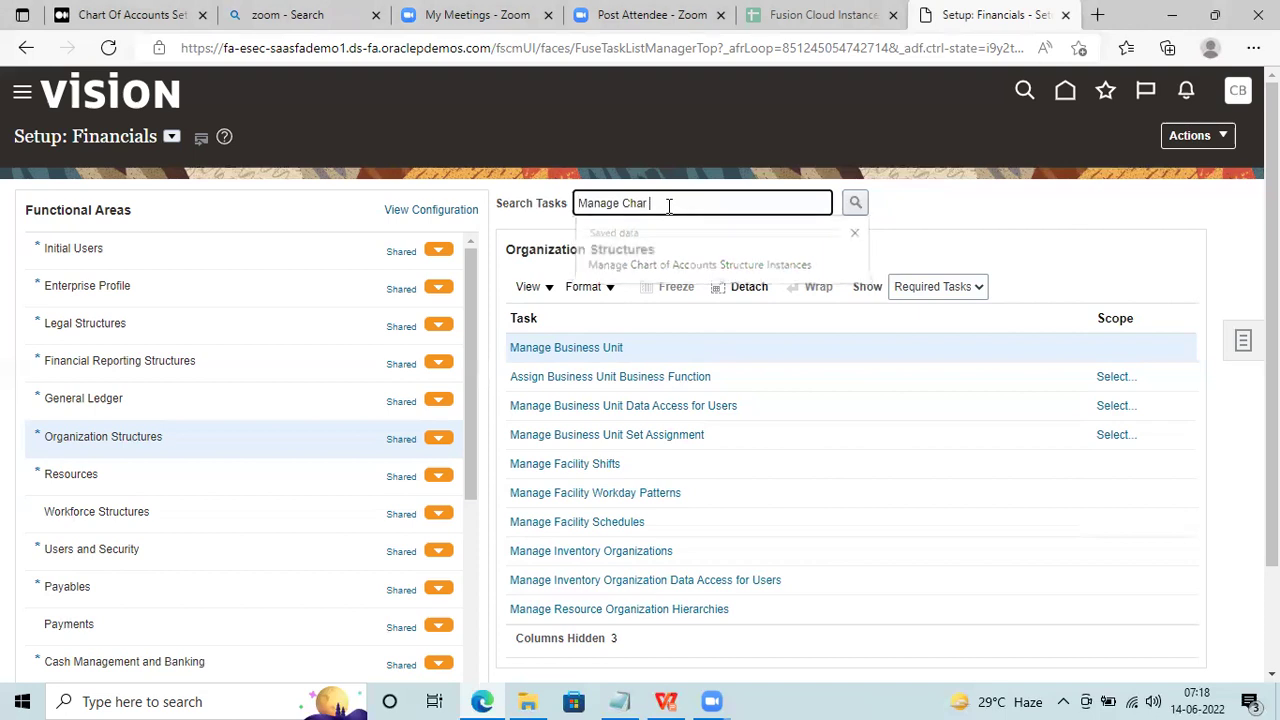
type("t of Accounts")
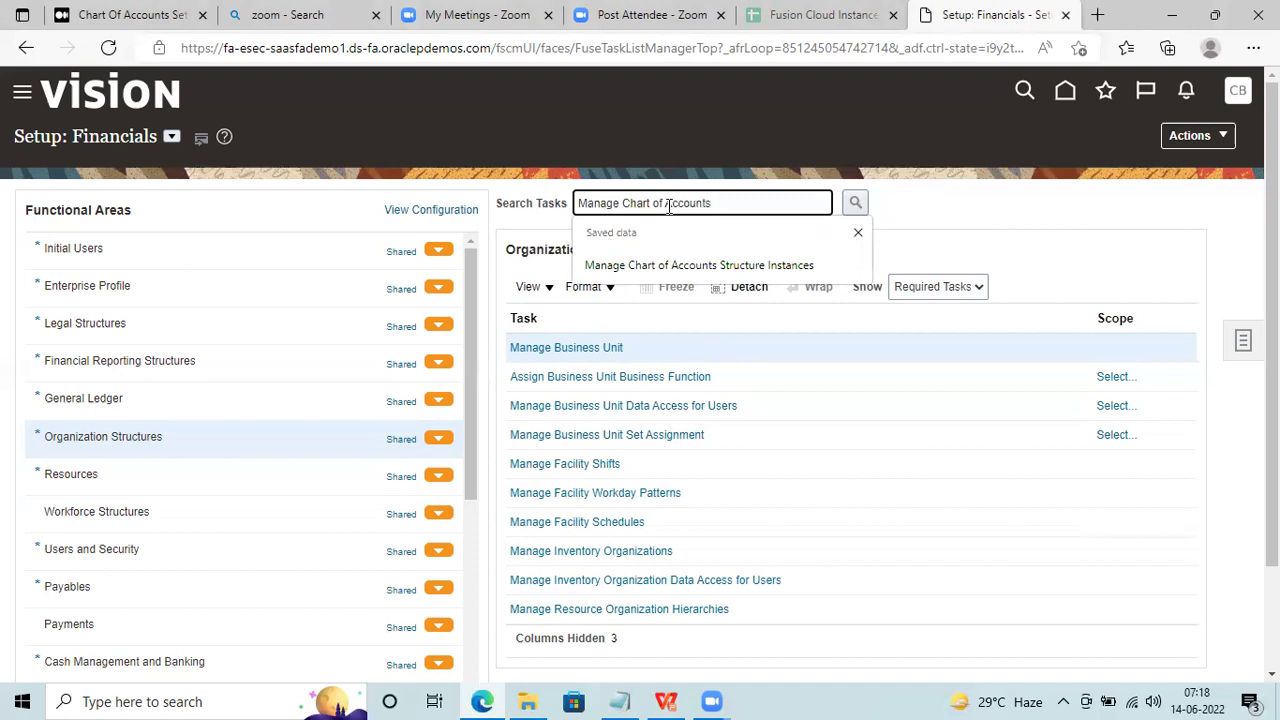
left_click(859, 205)
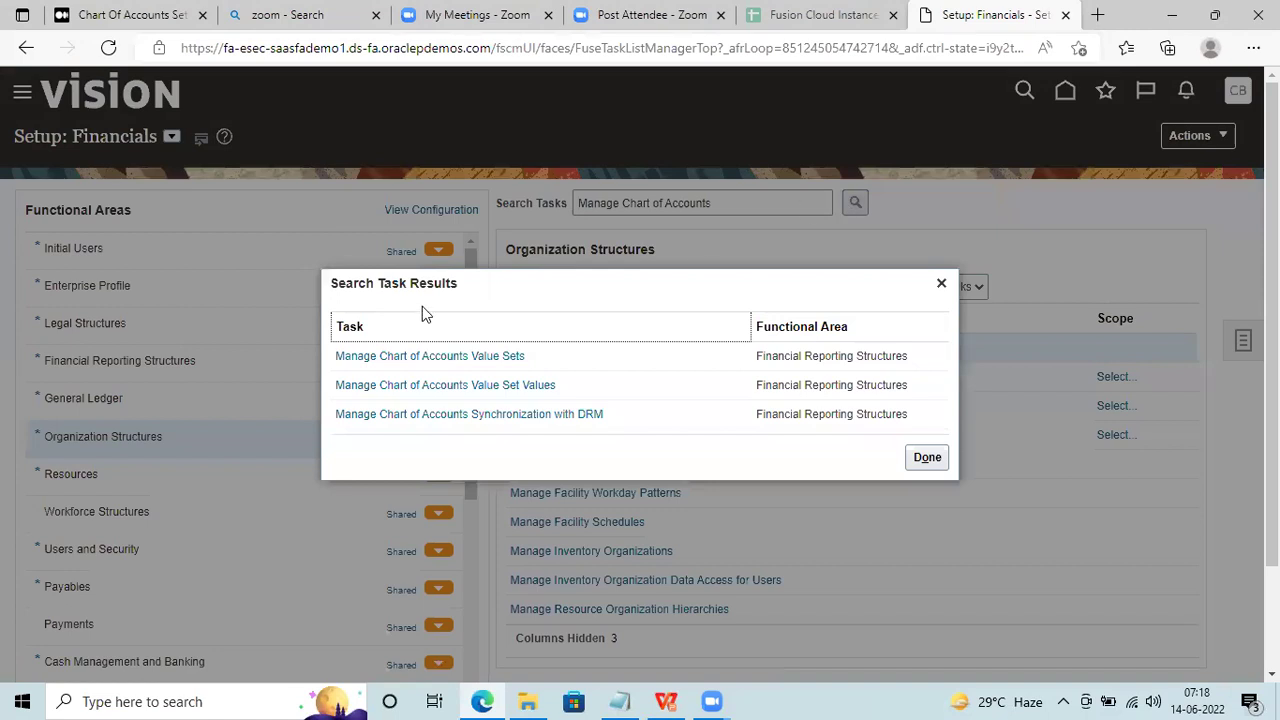
left_click(452, 356)
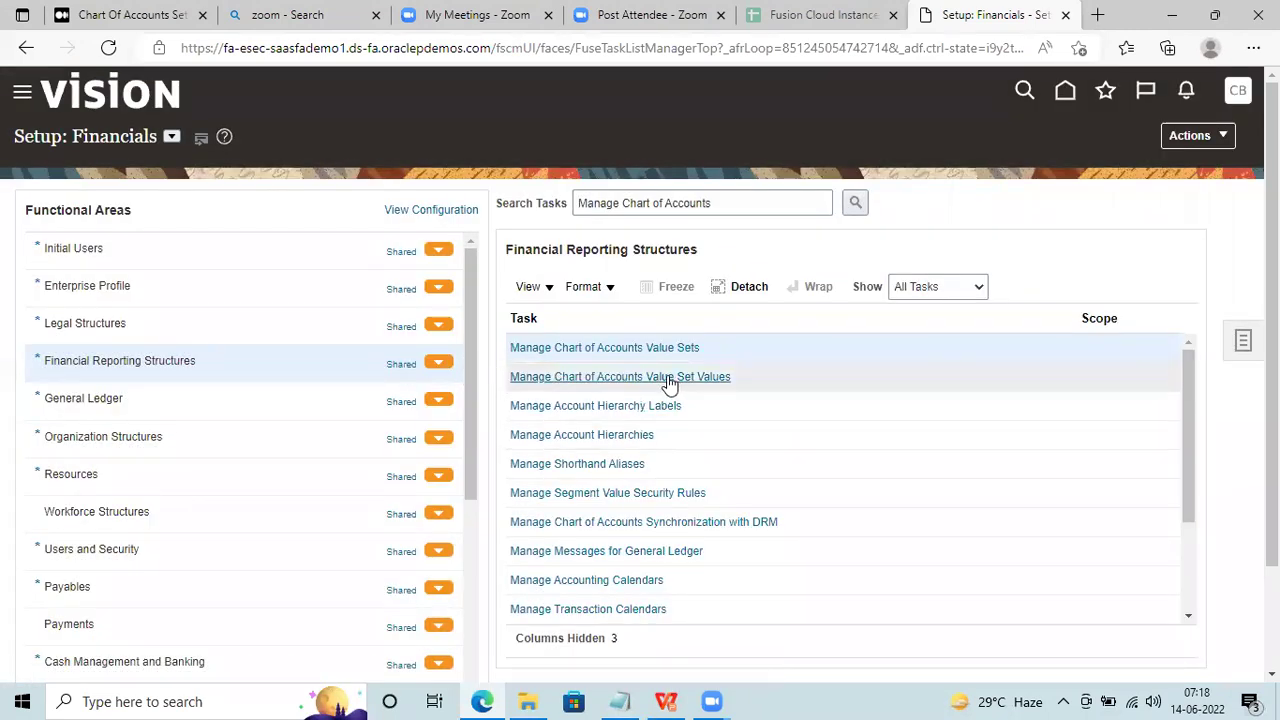
left_click(648, 348)
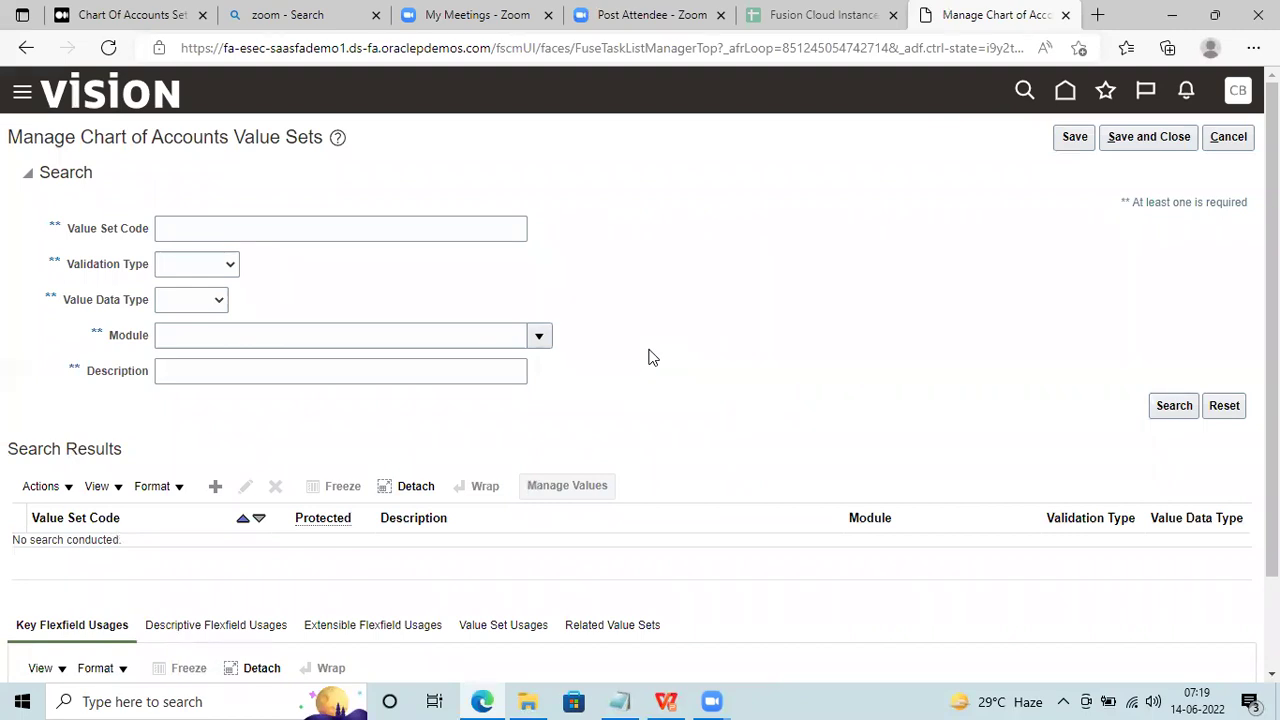
scroll(660, 360, "down", 1)
scroll(676, 364, "up", 1)
Switch to the "sample" file in Notepad and add the heading "COA" a few lines below the last link
left_click(636, 700)
left_click(745, 316)
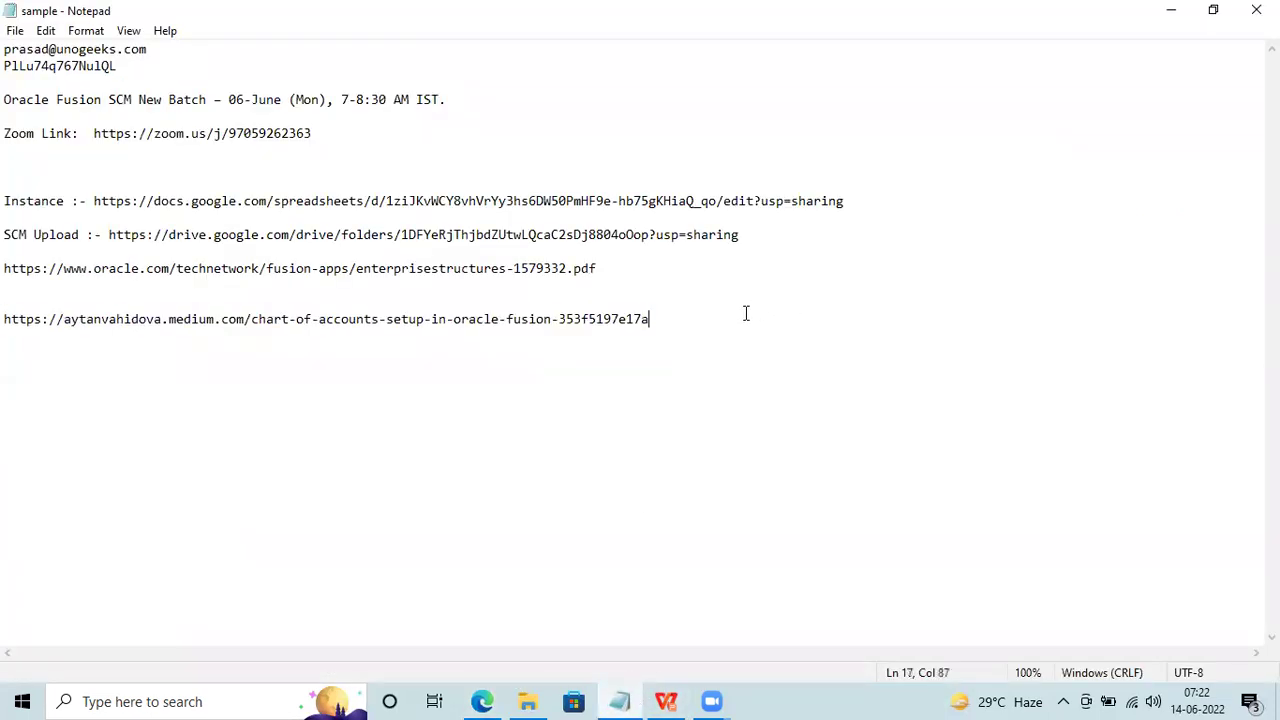
key("Return")
key("Return")
key("Return")
key("Return")
key("Return")
type("COA")
key("Return")
key("Return")
Write the column header line "Account Number Account Holder Legal Entity Ledger" under the COA heading
type("Acount ")
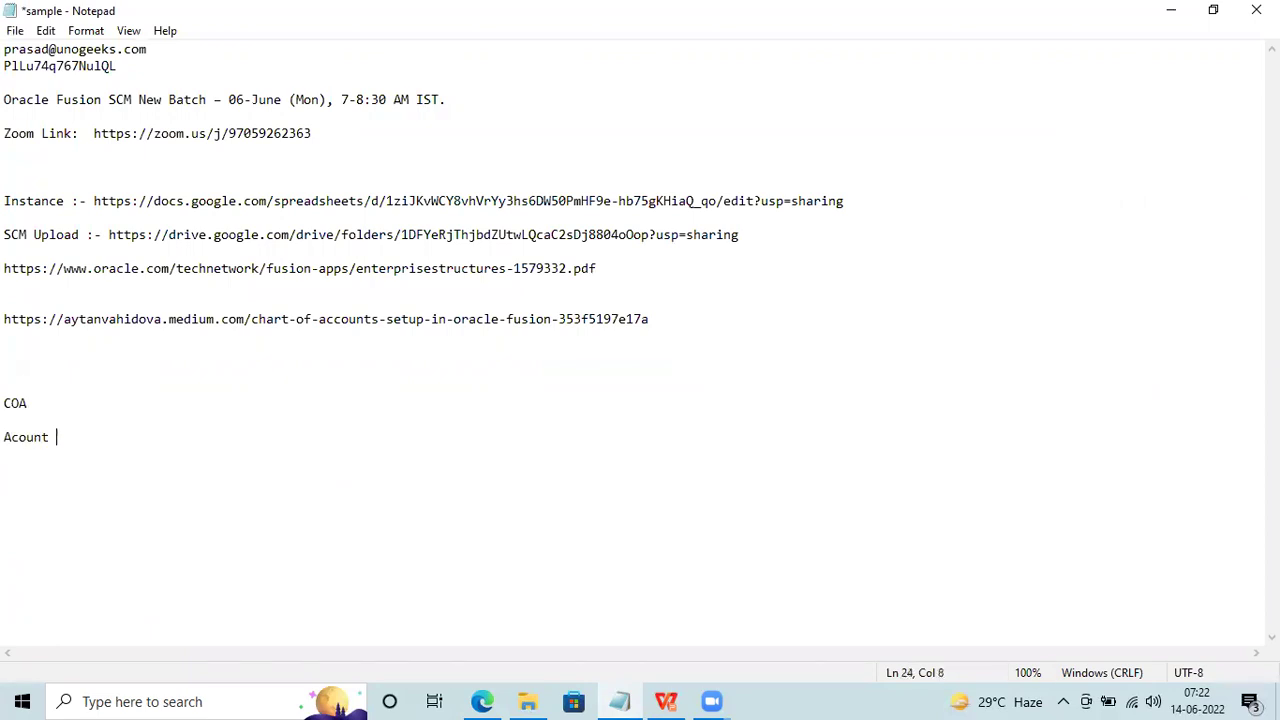
type(" Acount")
key("BackSpace")
key("BackSpace")
key("BackSpace")
key("BackSpace")
key("BackSpace")
key("BackSpace")
key("BackSpace")
key("BackSpace")
key("BackSpace")
key("BackSpace")
key("BackSpace")
key("BackSpace")
type("count Number Account Holder")
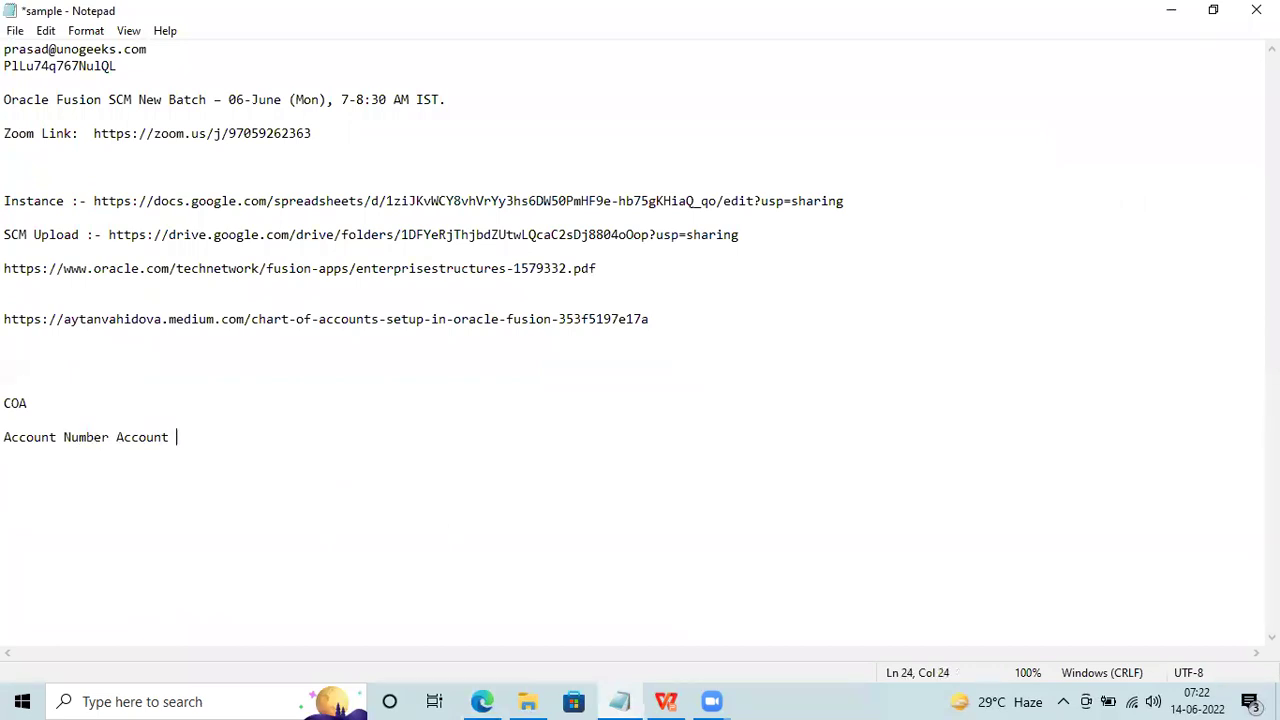
type(" Legal Entury")
key("BackSpace")
key("BackSpace")
key("BackSpace")
key("BackSpace")
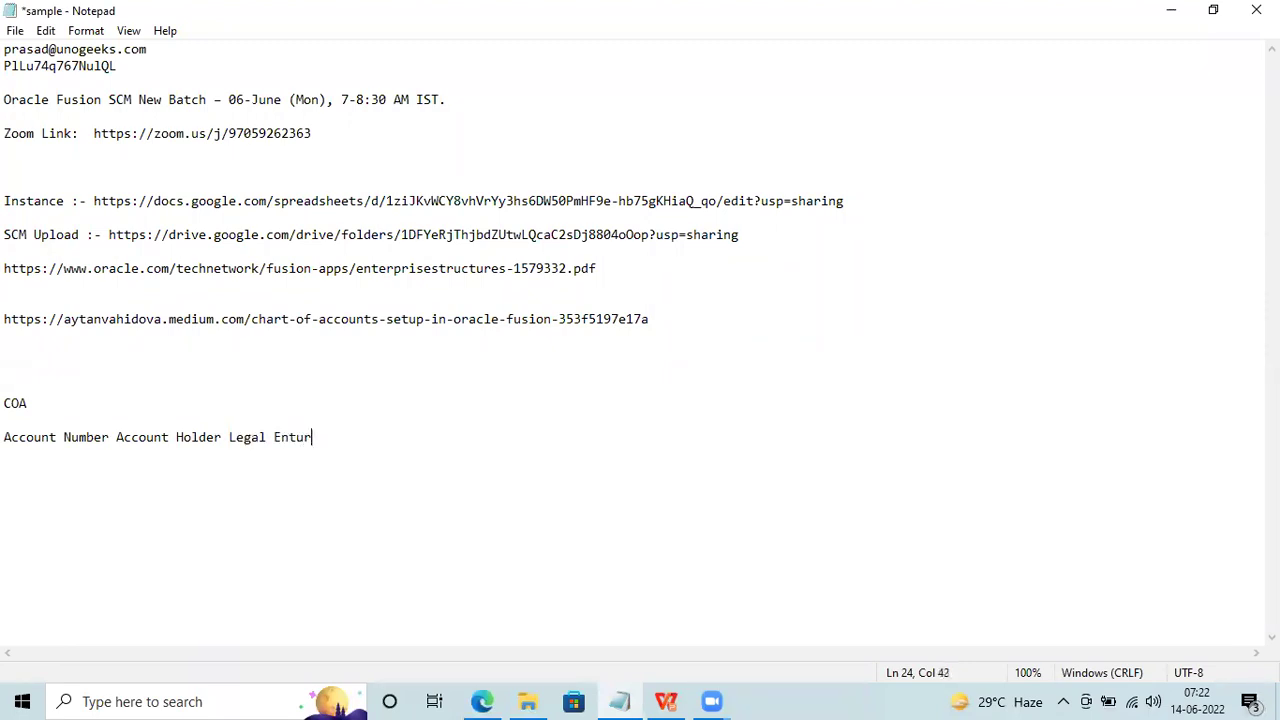
type("til")
key("BackSpace")
type("ty")
key("Tab")
key("BackSpace")
type("Ledger")
Add three rows numbered 1, 2 and 3 below the account header line
key("Return")
type("1")
key("Return")
type("2")
key("Return")
type("3")
key("Return")
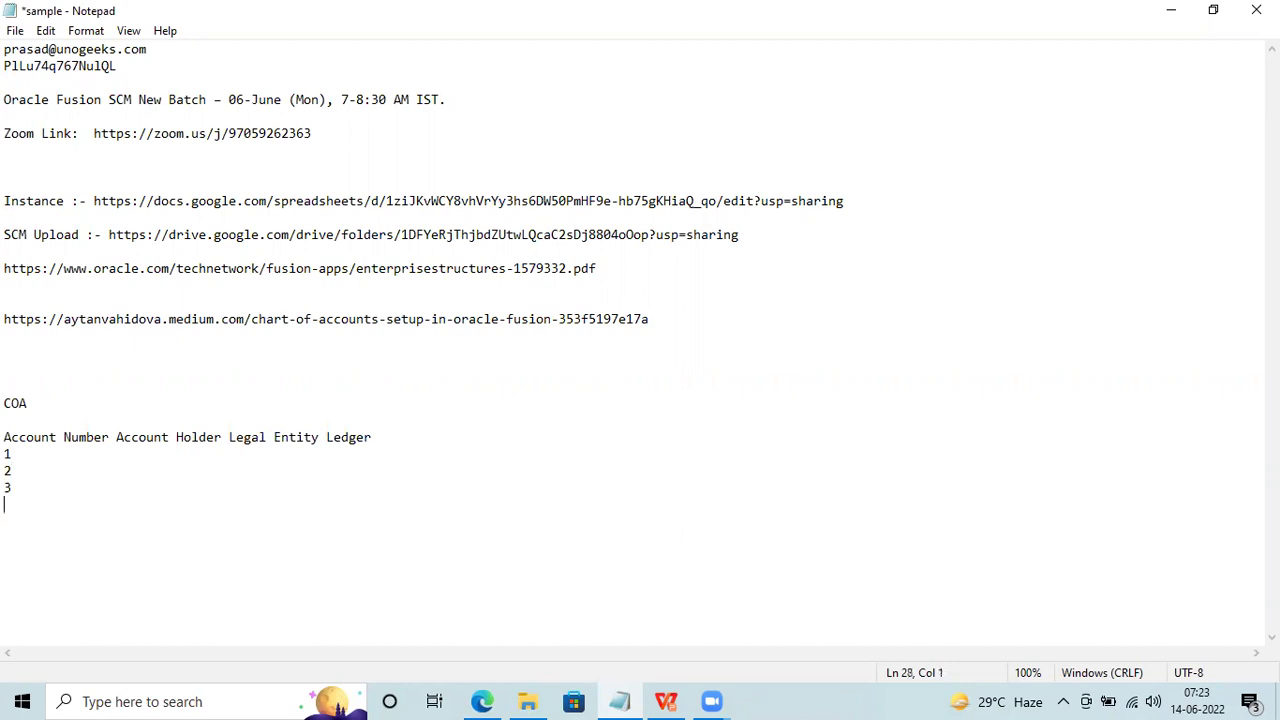
Append a "Payment Method" column after Ledger in the account header line
left_click(383, 441)
type("Payment Method")
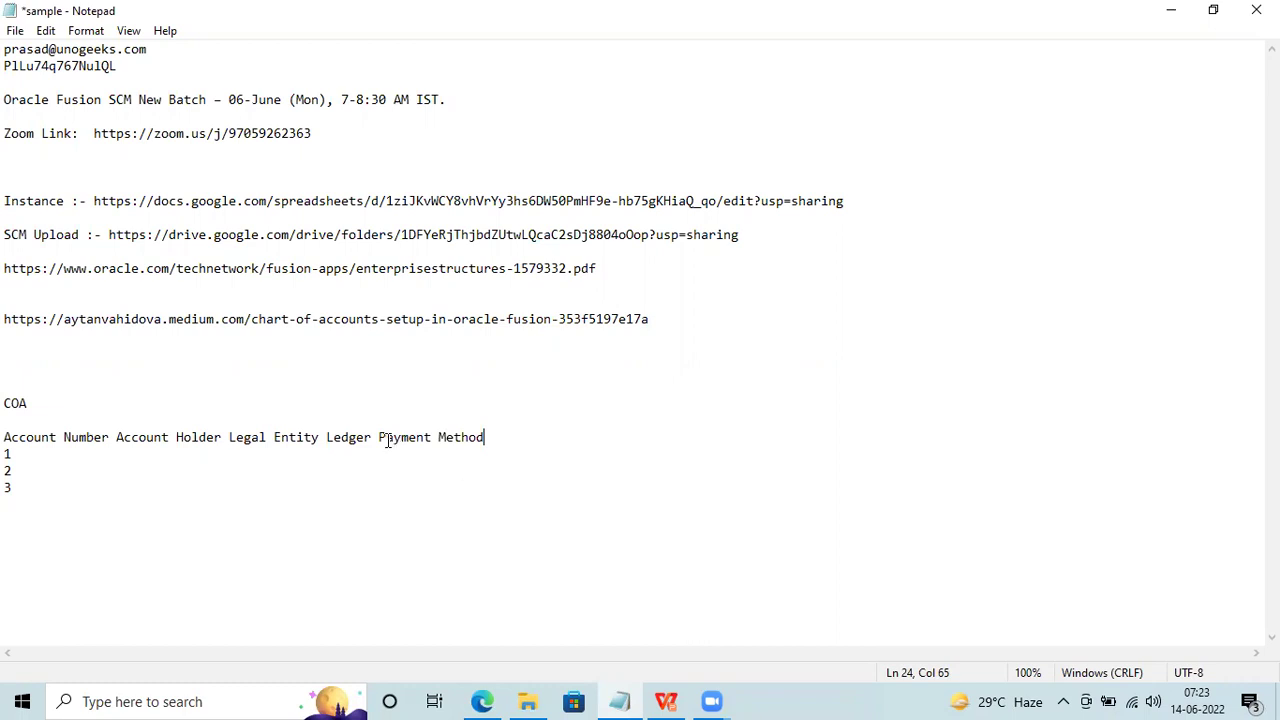
left_click_drag(381, 437, 469, 438)
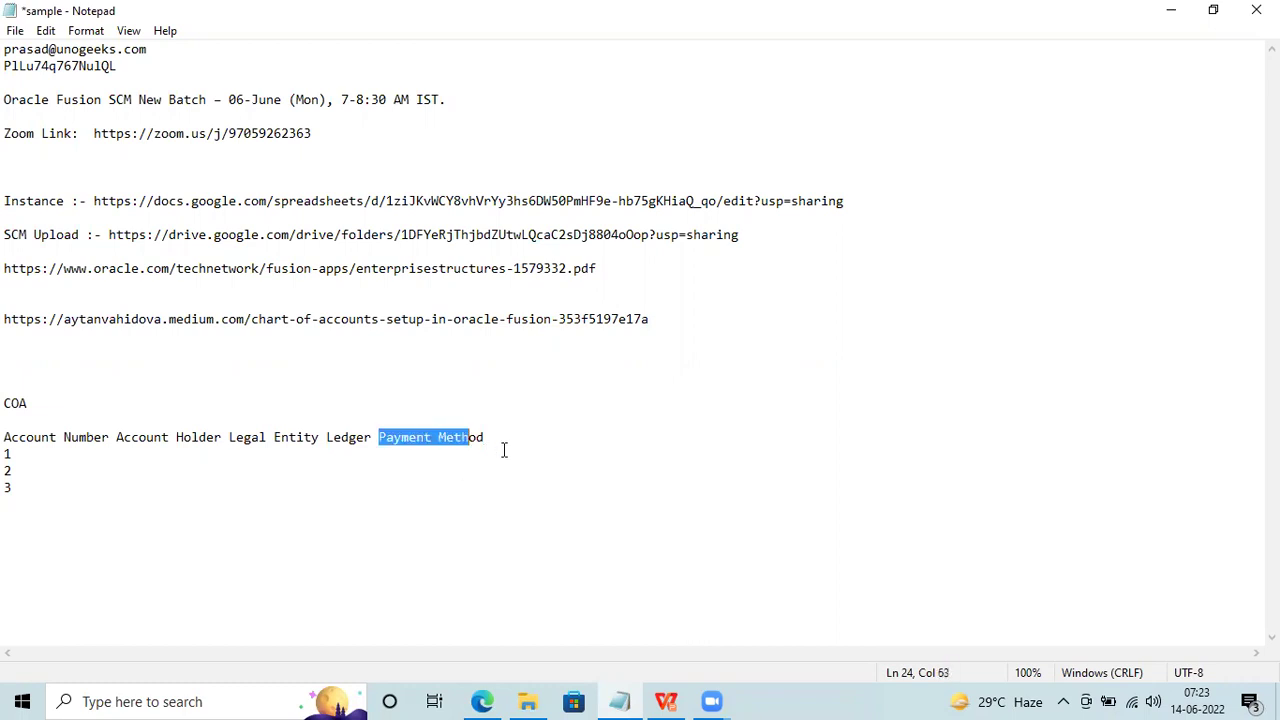
left_click(421, 467)
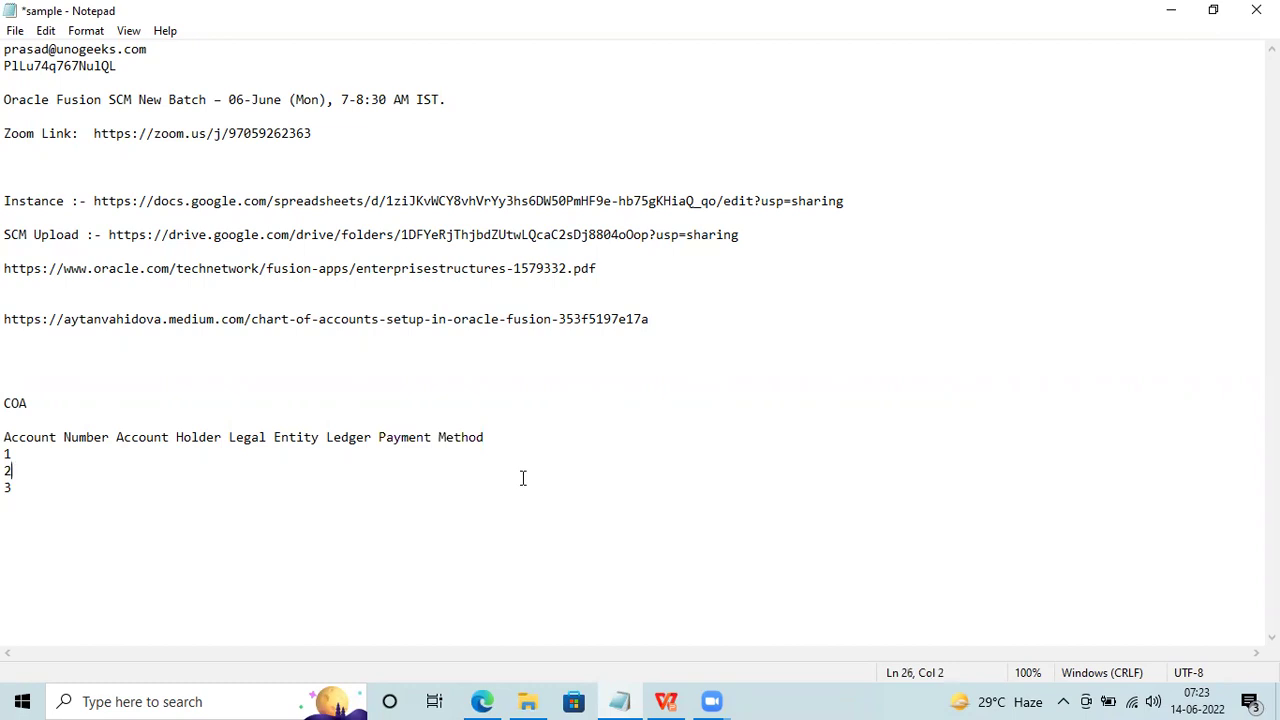
Enter "Cheque , Cash, UPI" in row 1 aligned under Payment Method and save the file
left_click(69, 454)
key("Tab")
key("Tab")
key("Tab")
key("Tab")
key("Tab")
key("Tab")
key("Tab")
key("BackSpace")
type("Cheque , Cash")
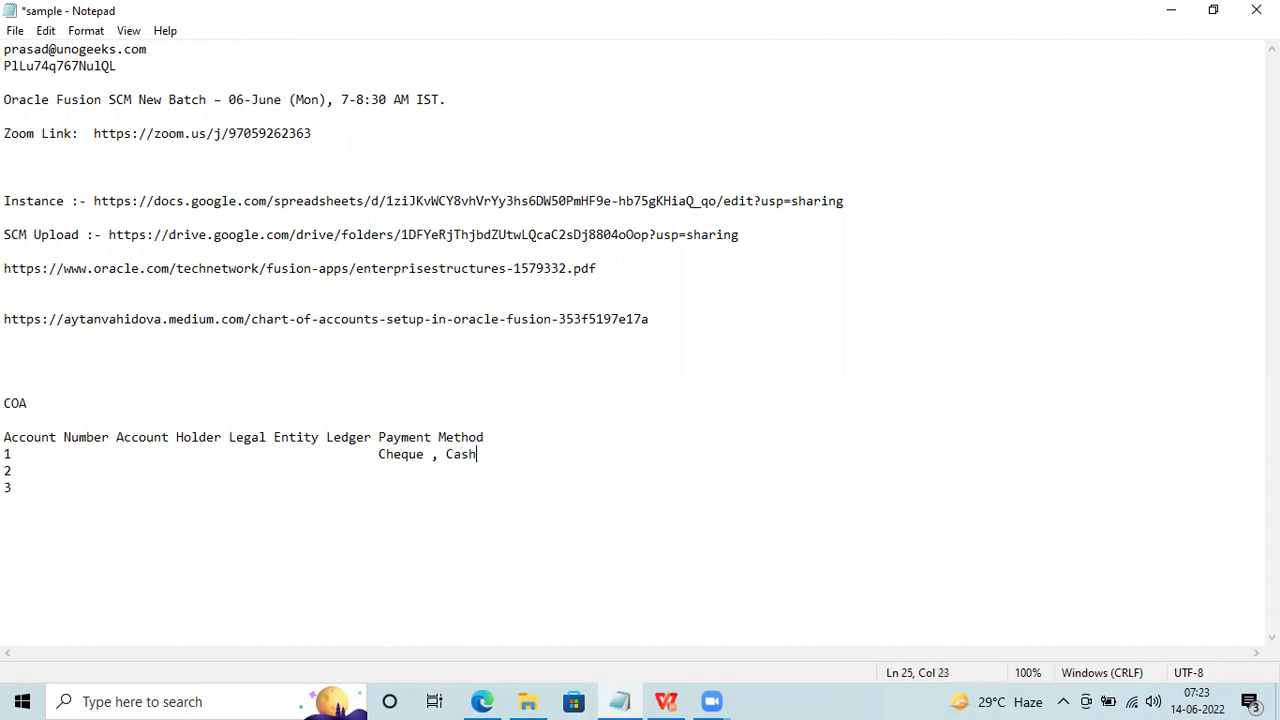
type(", UPI")
left_click(379, 453)
left_click(401, 454)
key("ctrl+s")
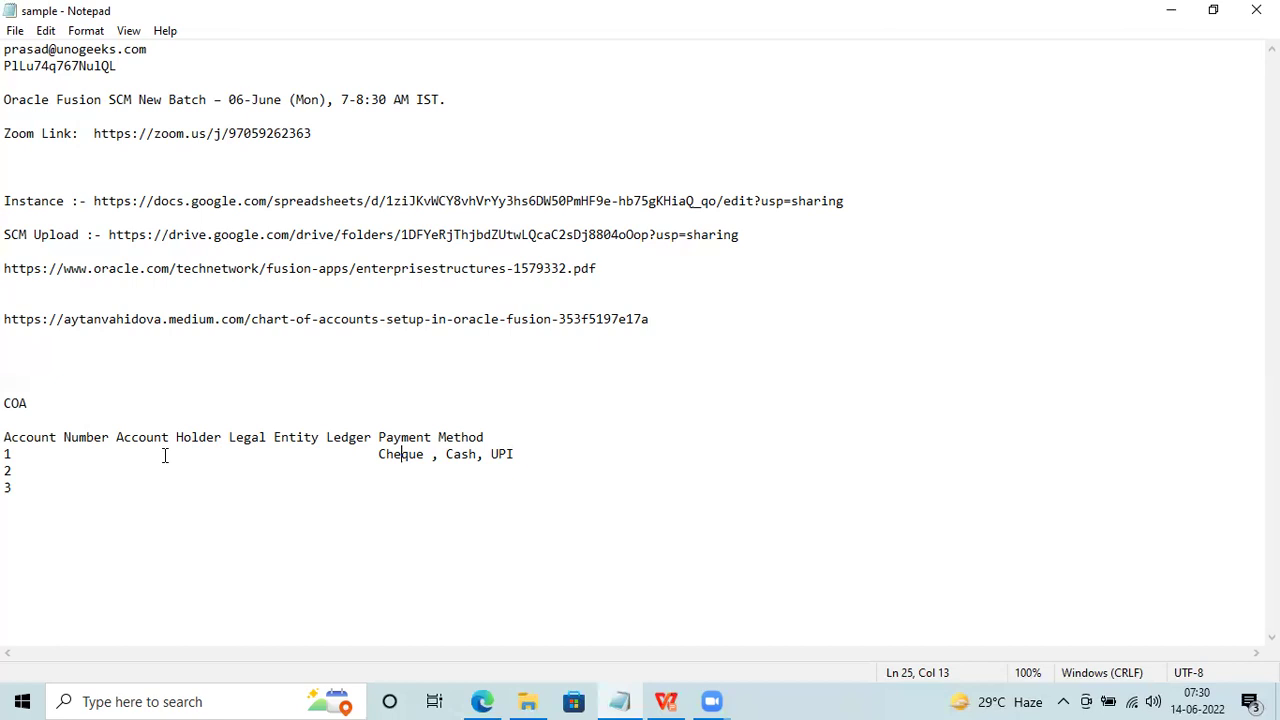
Add the heading "EBS" with the example value "XYZ123" beneath the account table
left_click(65, 537)
type("EBS")
key("Return")
key("Return")
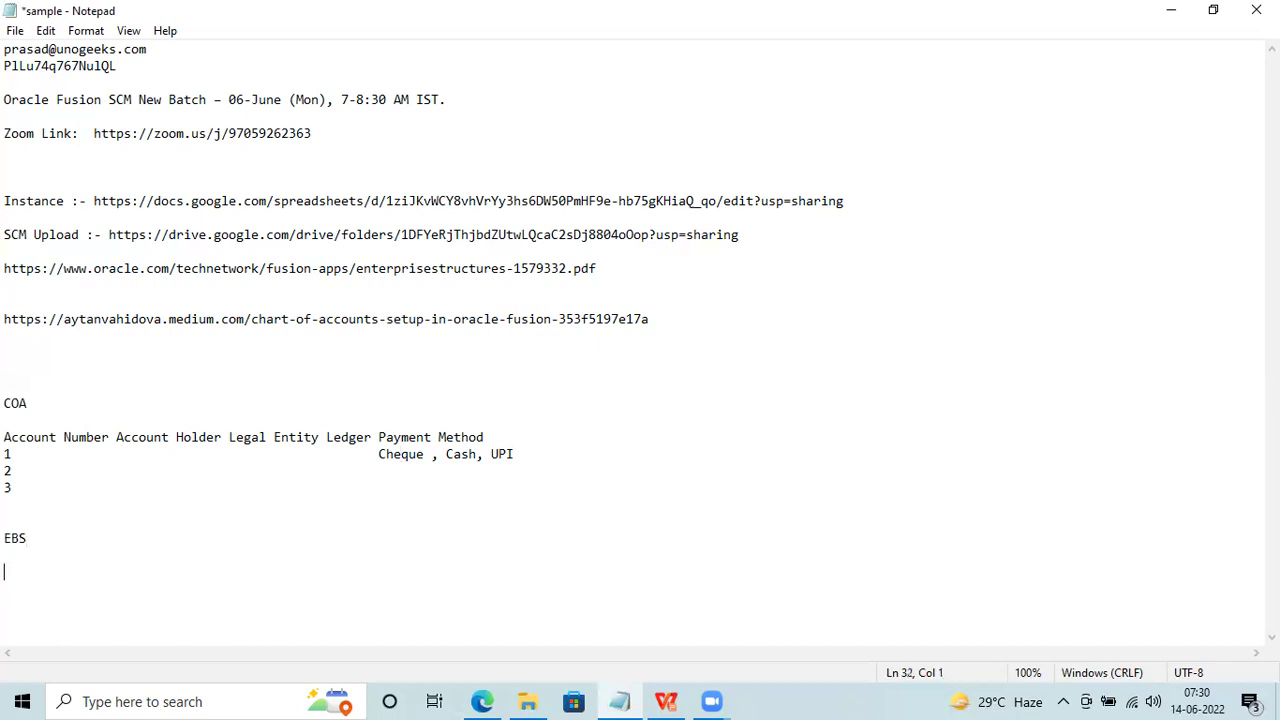
type("AR")
key("BackSpace")
key("BackSpace")
type("XYZ123")
key("Return")
key("Return")
Add the heading "Cloud" with the example values "xyz123" and "XYZ123" below the EBS example
type("C1")
type("oud")
key("Return")
key("Return")
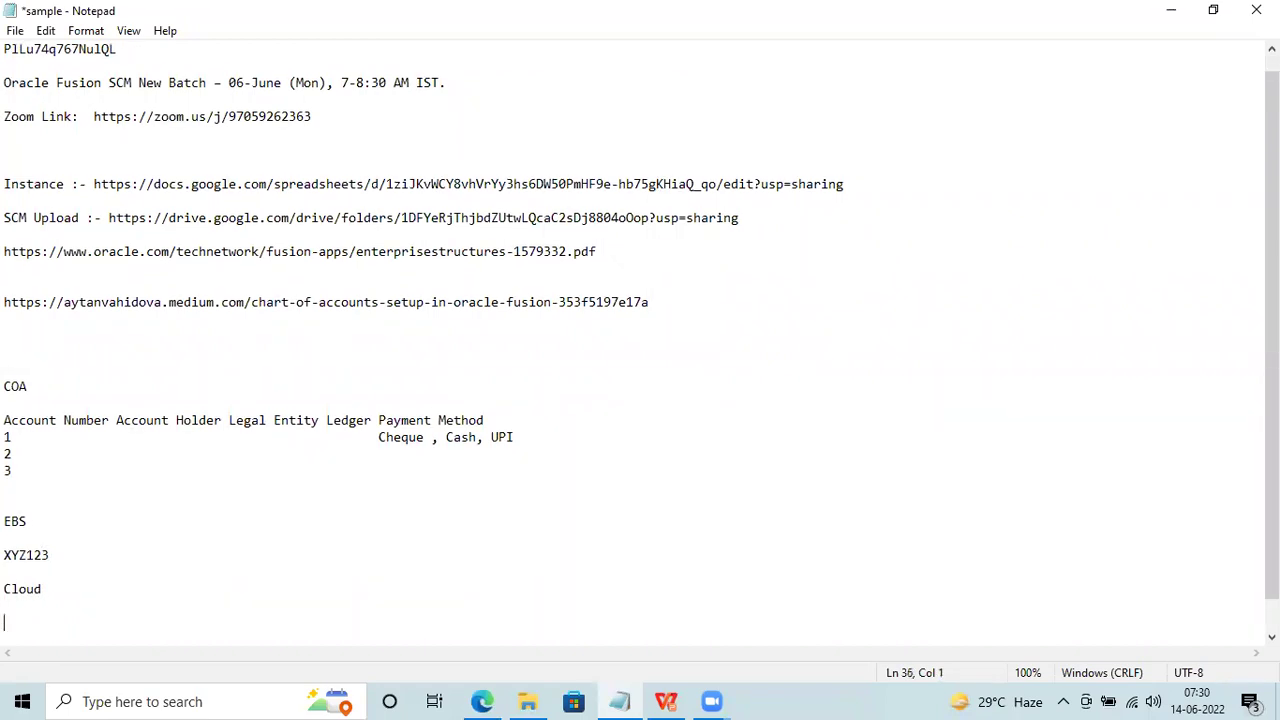
type("xyz123")
key("Return")
key("Return")
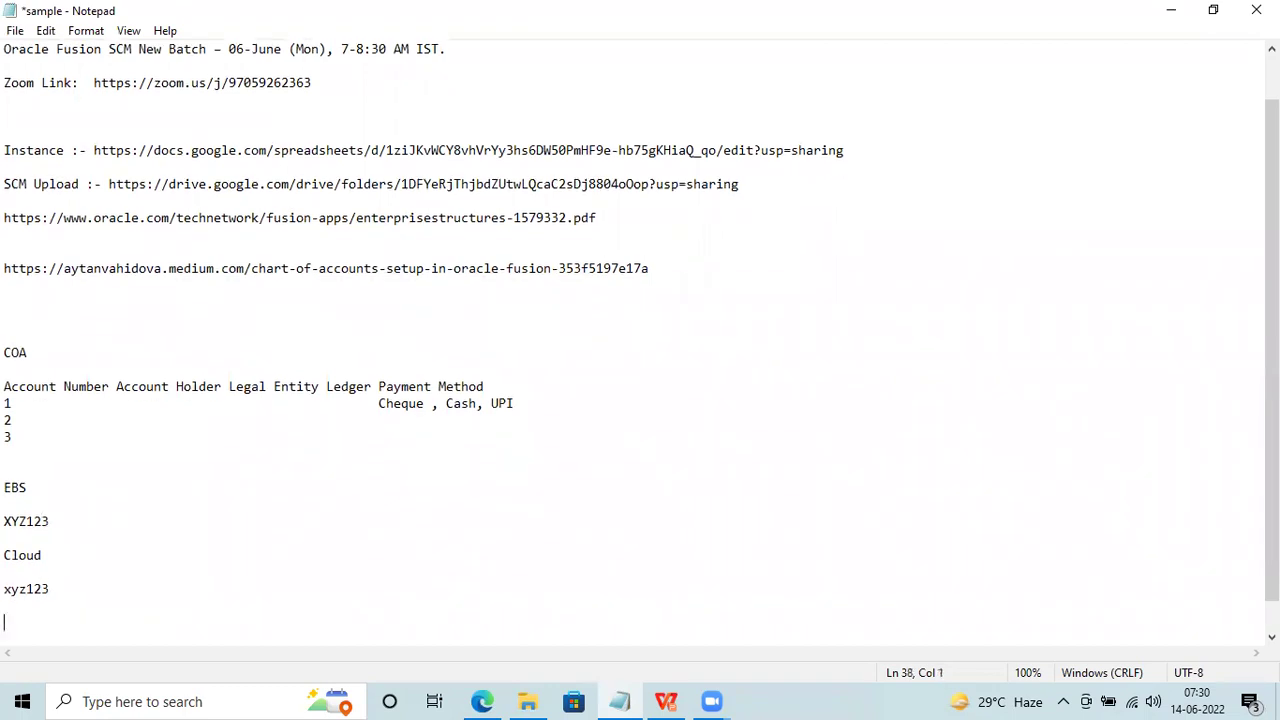
type("XYZ2")
key("BackSpace")
type("123")
Delete the EBS and Cloud example notes below the account table
key("BackSpace")
key("BackSpace")
key("BackSpace")
key("BackSpace")
key("BackSpace")
key("BackSpace")
key("BackSpace")
key("BackSpace")
key("BackSpace")
key("BackSpace")
key("BackSpace")
key("BackSpace")
key("BackSpace")
key("BackSpace")
key("BackSpace")
key("BackSpace")
key("BackSpace")
key("BackSpace")
key("BackSpace")
key("BackSpace")
key("BackSpace")
key("BackSpace")
key("BackSpace")
key("BackSpace")
key("BackSpace")
key("BackSpace")
key("BackSpace")
key("BackSpace")
key("BackSpace")
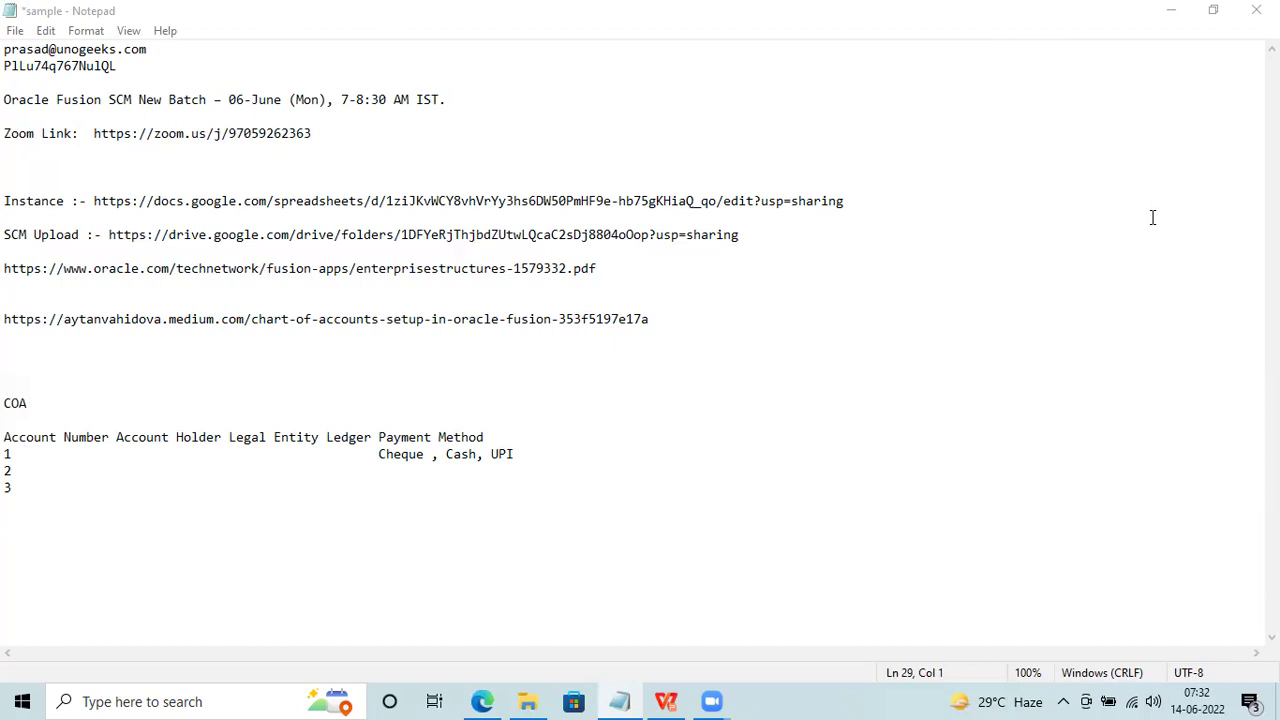
Switch to Edge, check the Medium article's Chart of Accounts task search instructions, and return to the Oracle value sets page
left_click(484, 700)
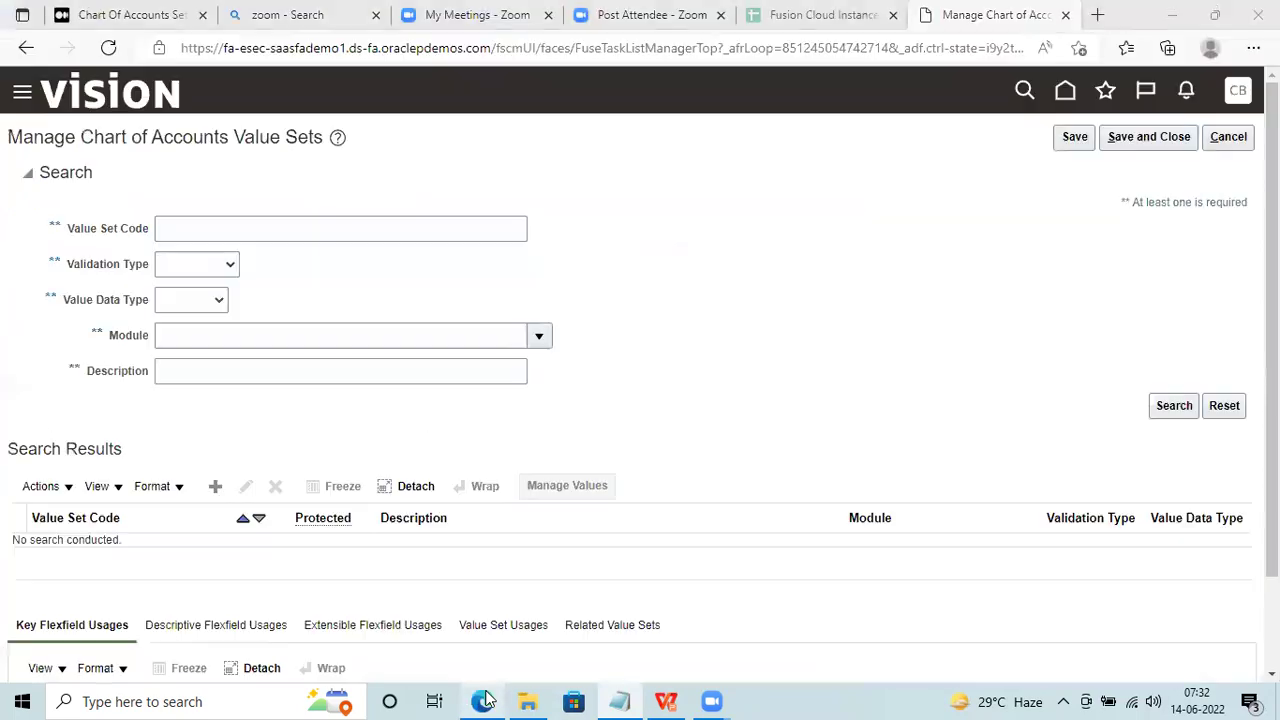
left_click(133, 12)
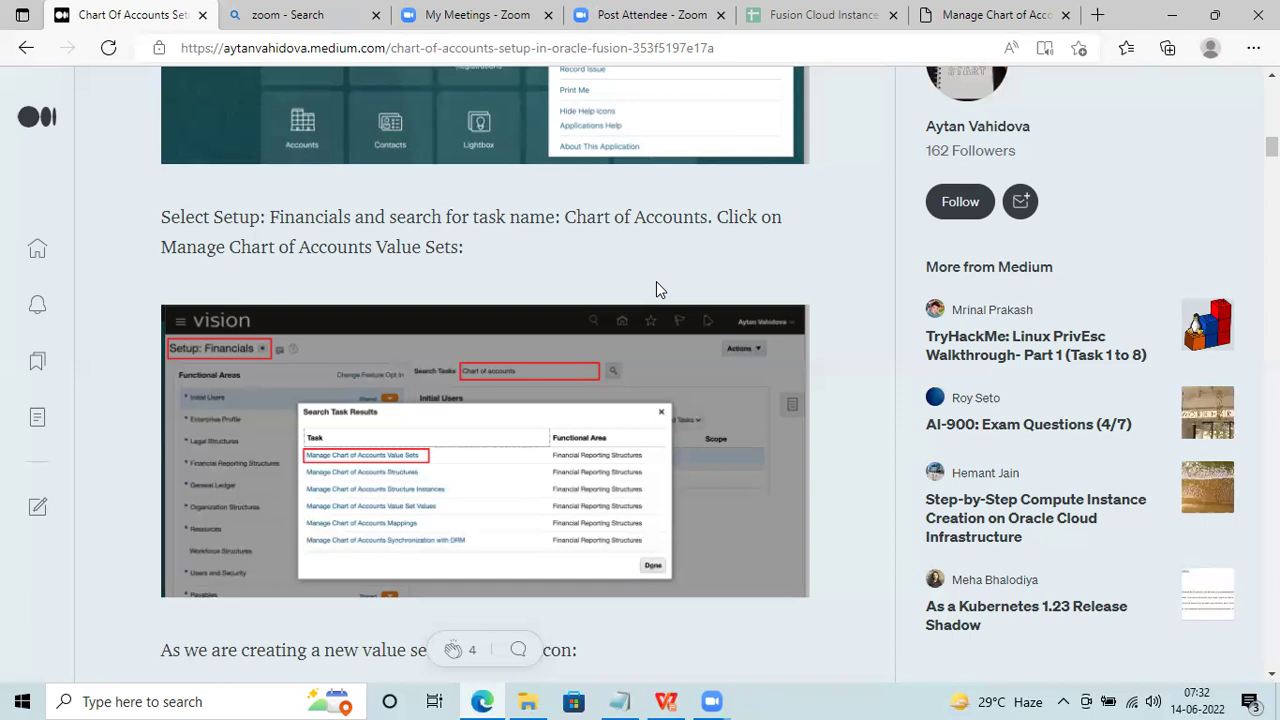
left_click(996, 15)
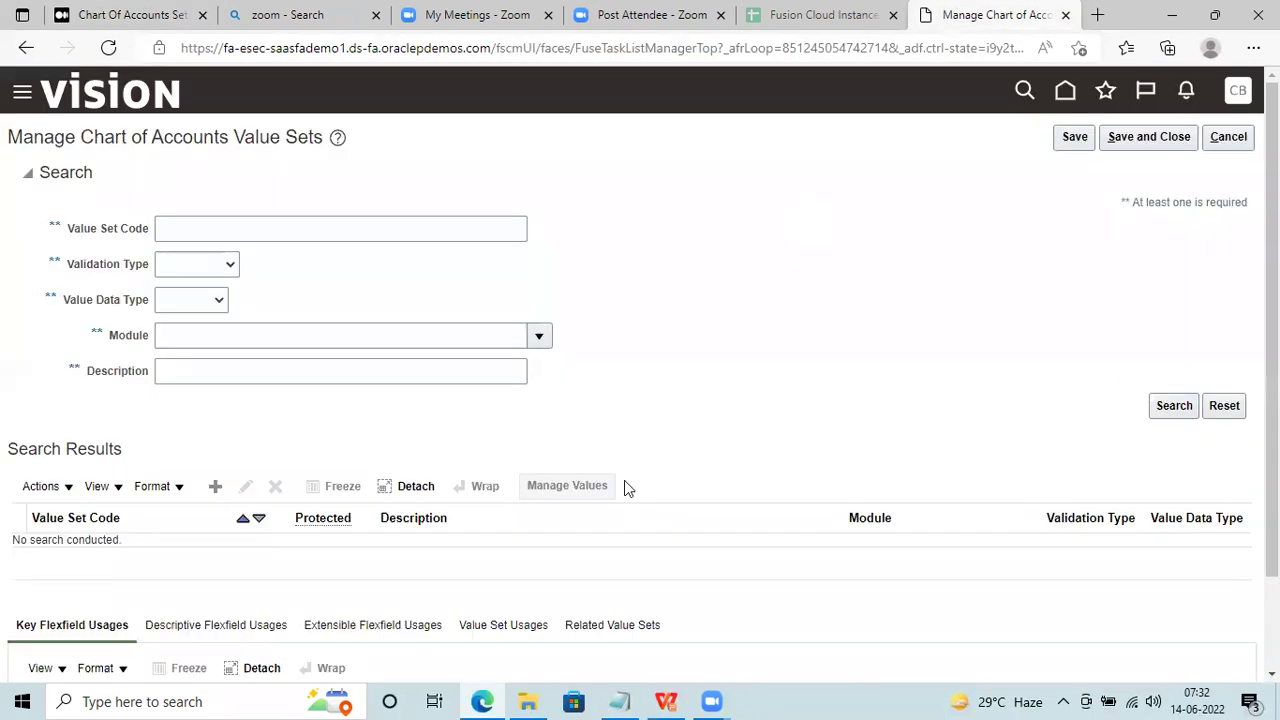
Leave the Manage Chart of Accounts Value Sets page without saving and switch the setup offering to Procurement
left_click(1224, 140)
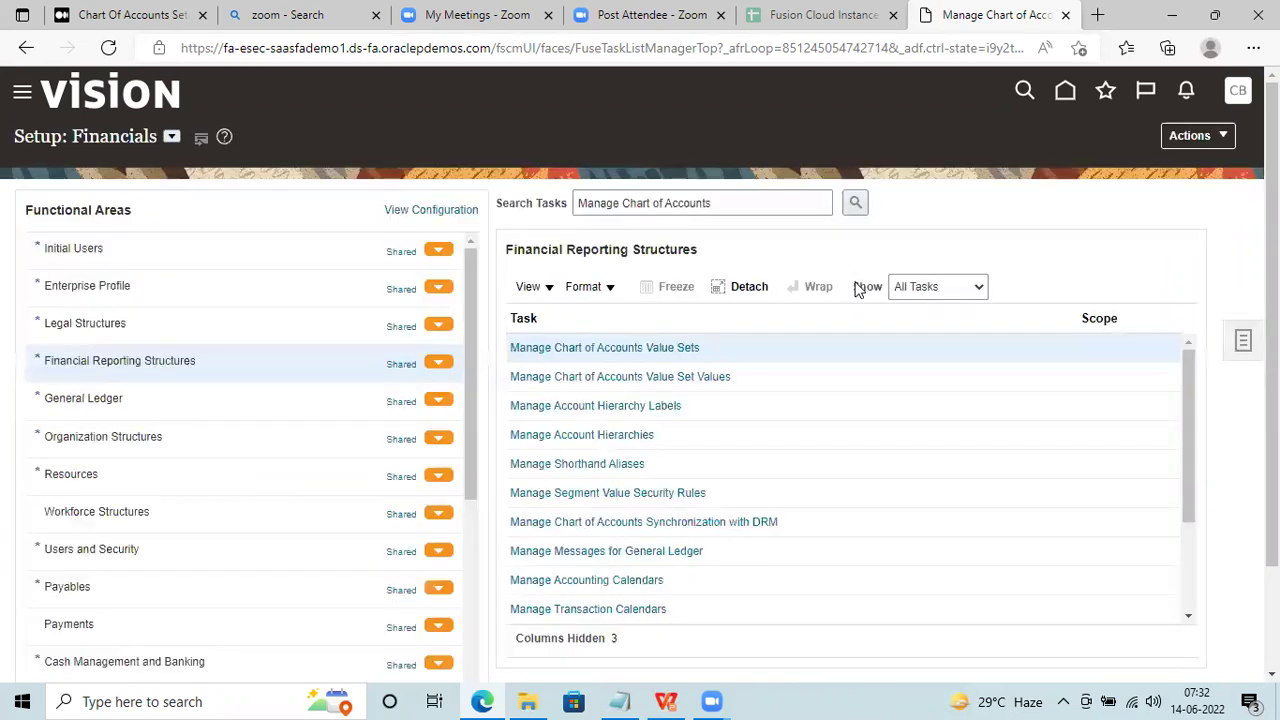
left_click(171, 138)
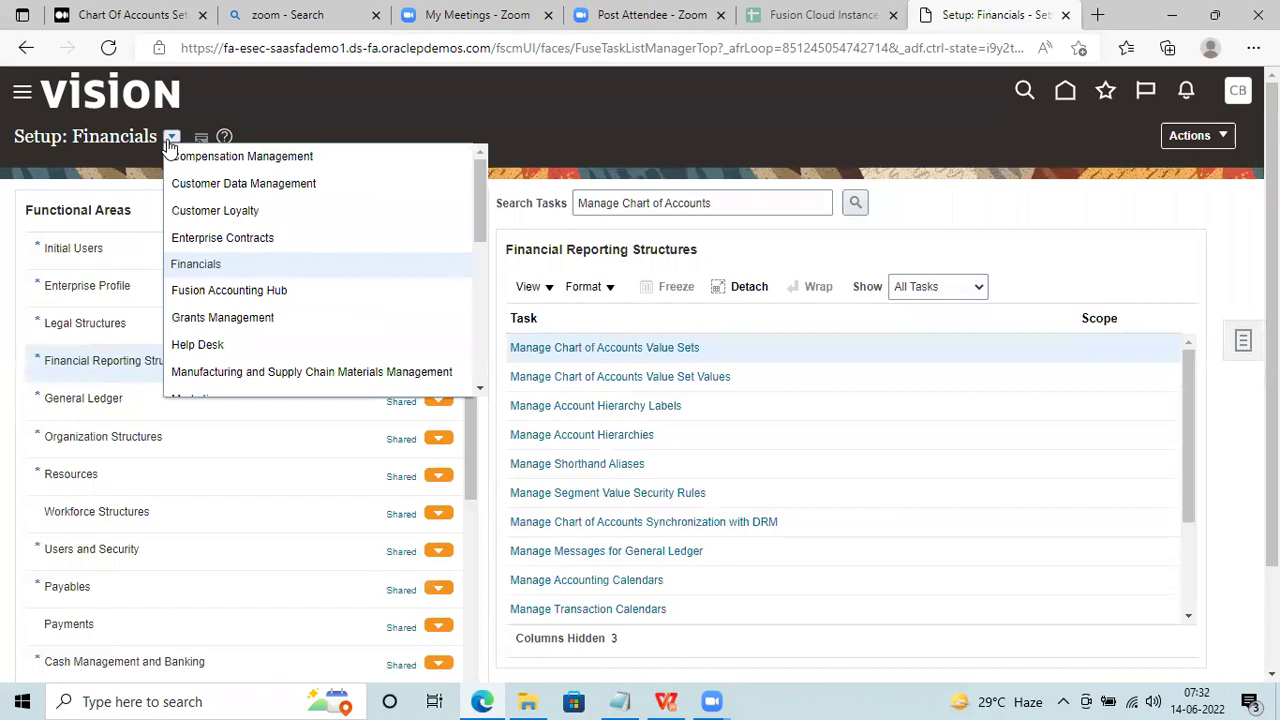
left_click_drag(487, 197, 481, 250)
left_click(262, 298)
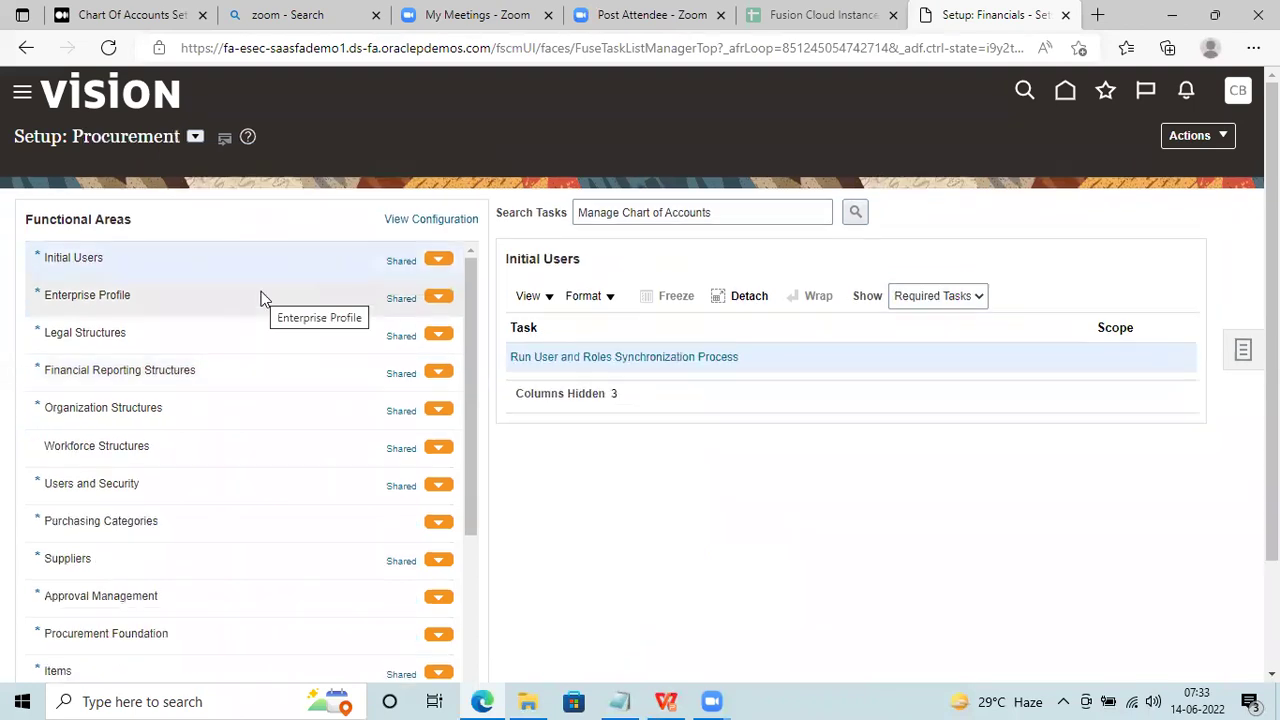
Open the Manage Business Unit task under Organization Structures and start a new business unit named "India Business Unit"
left_click(193, 401)
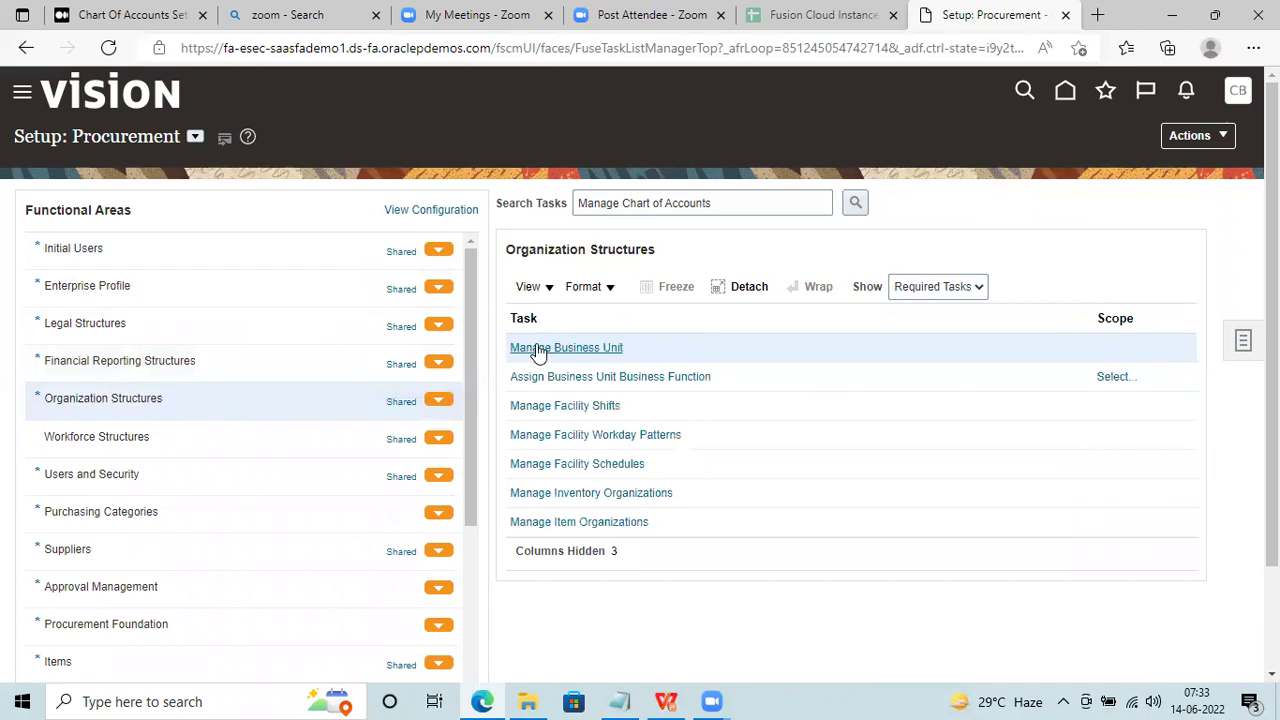
left_click(540, 352)
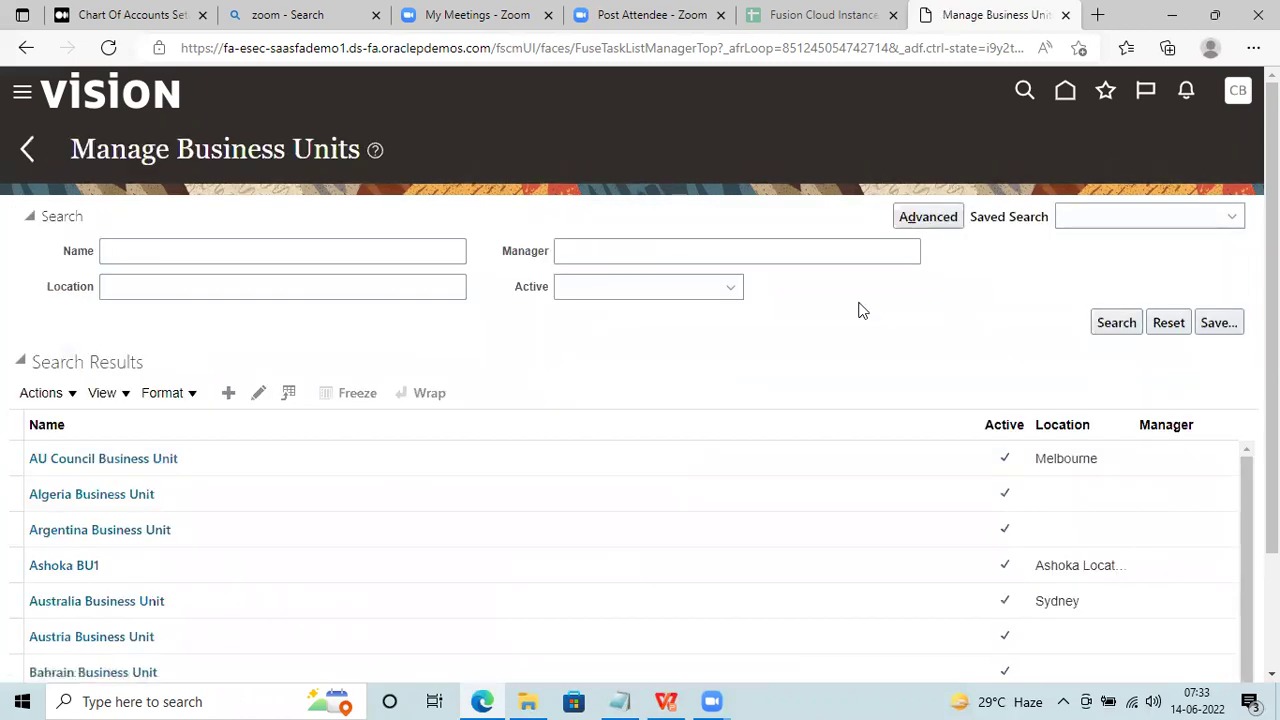
scroll(640, 400, "down", 1)
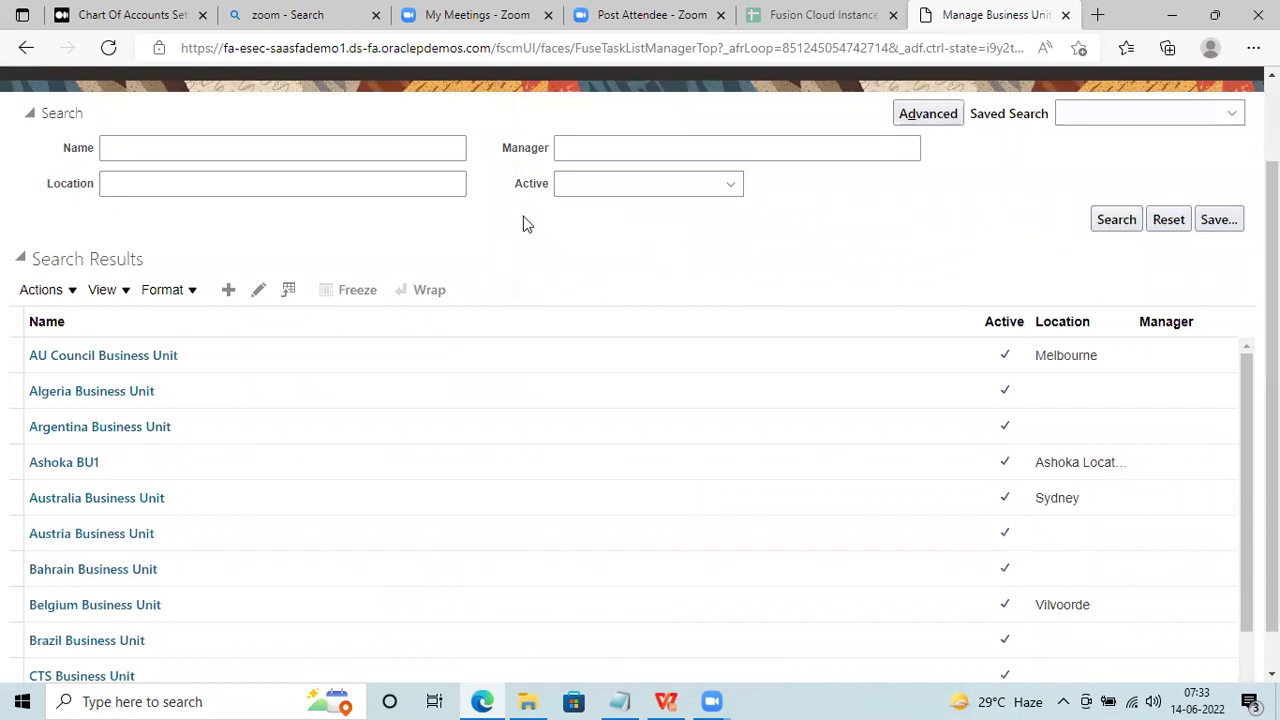
scroll(347, 366, "up", 1)
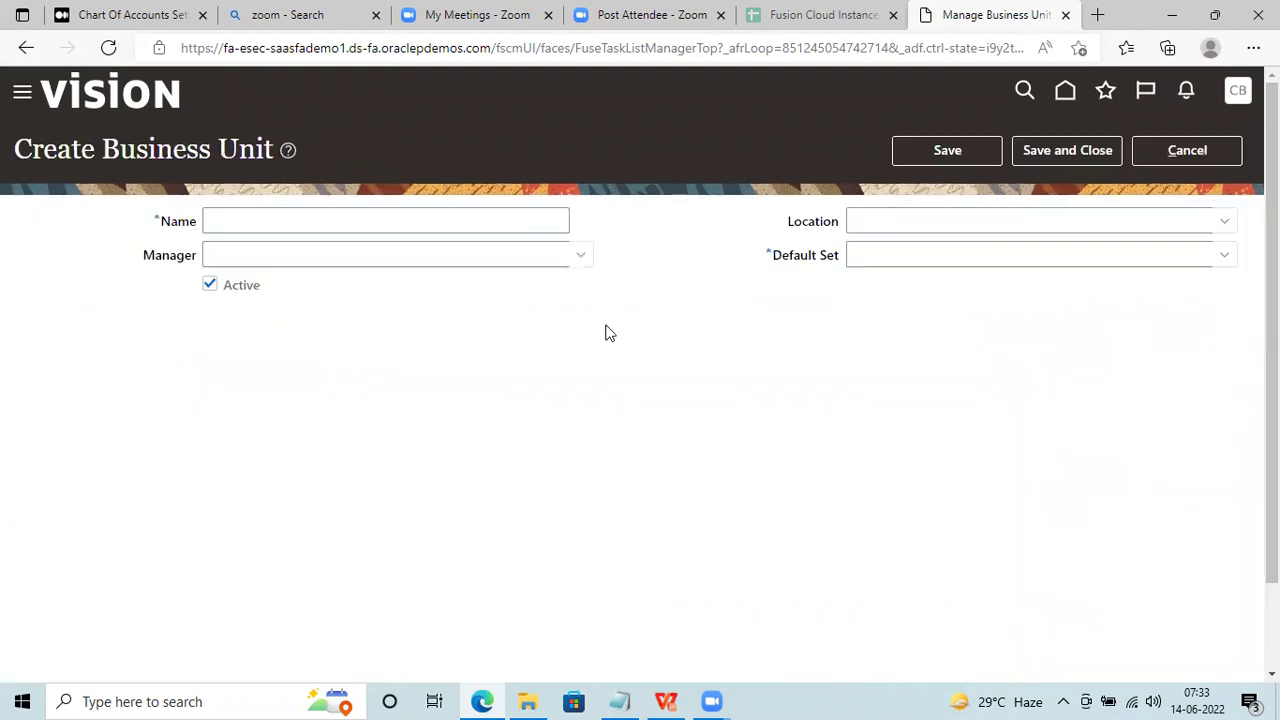
left_click(277, 223)
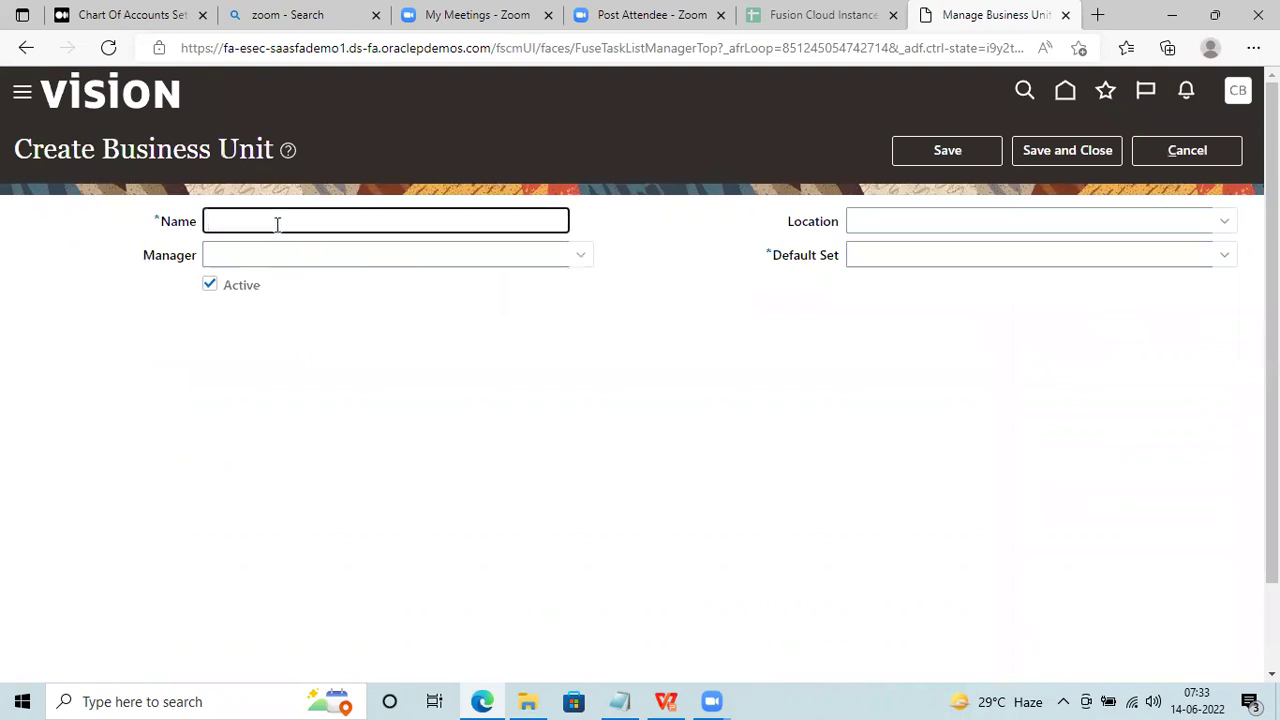
type("India Business Unit")
Search the available default sets for the reference data set code "India"
left_click(974, 252)
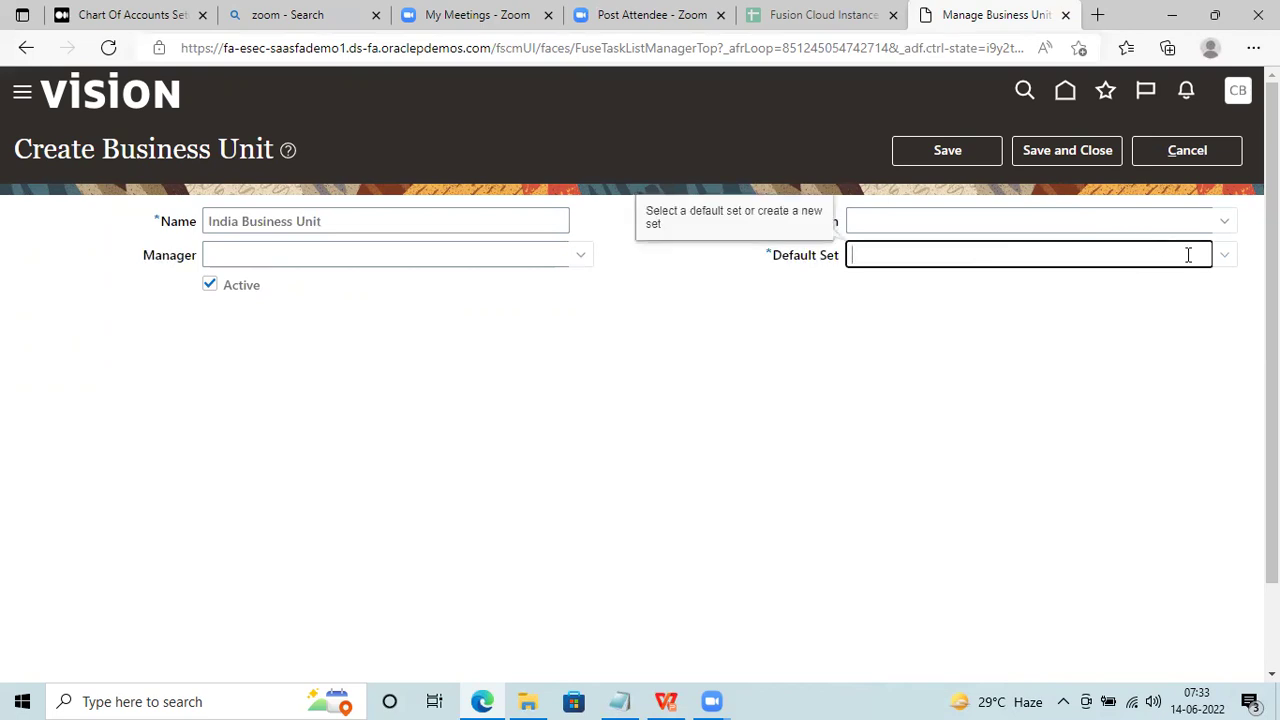
left_click(1223, 256)
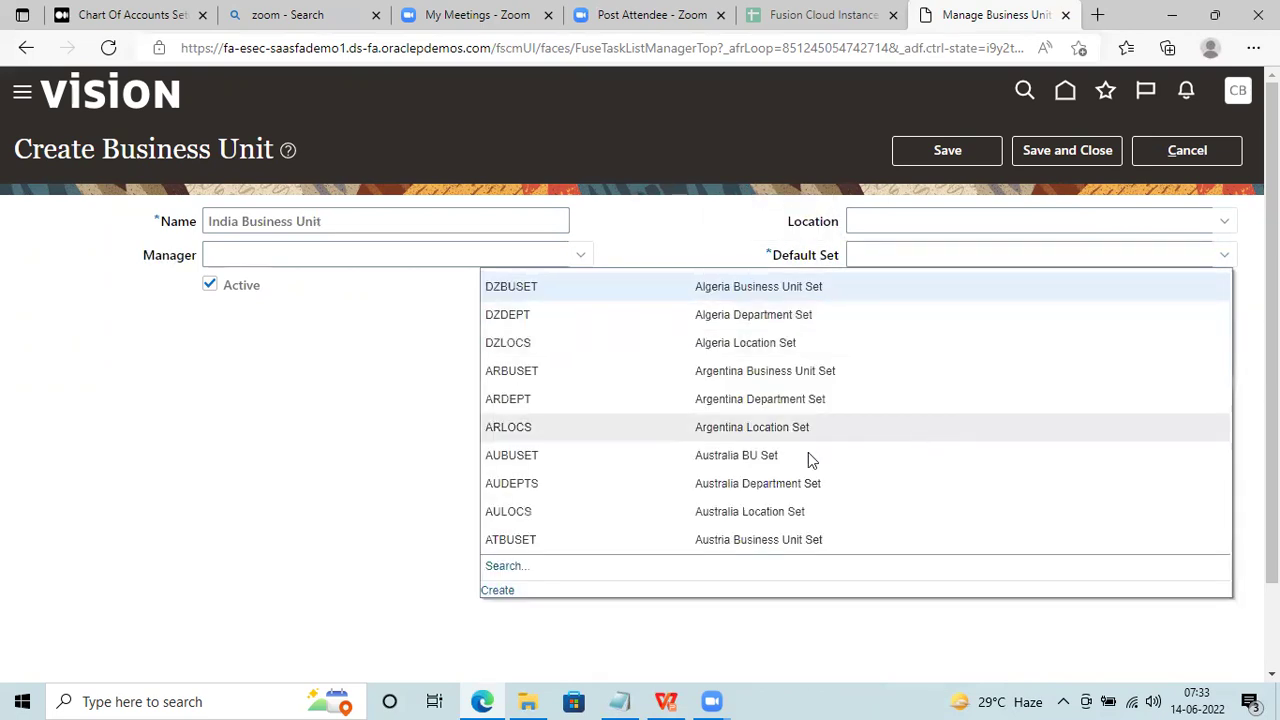
left_click(510, 566)
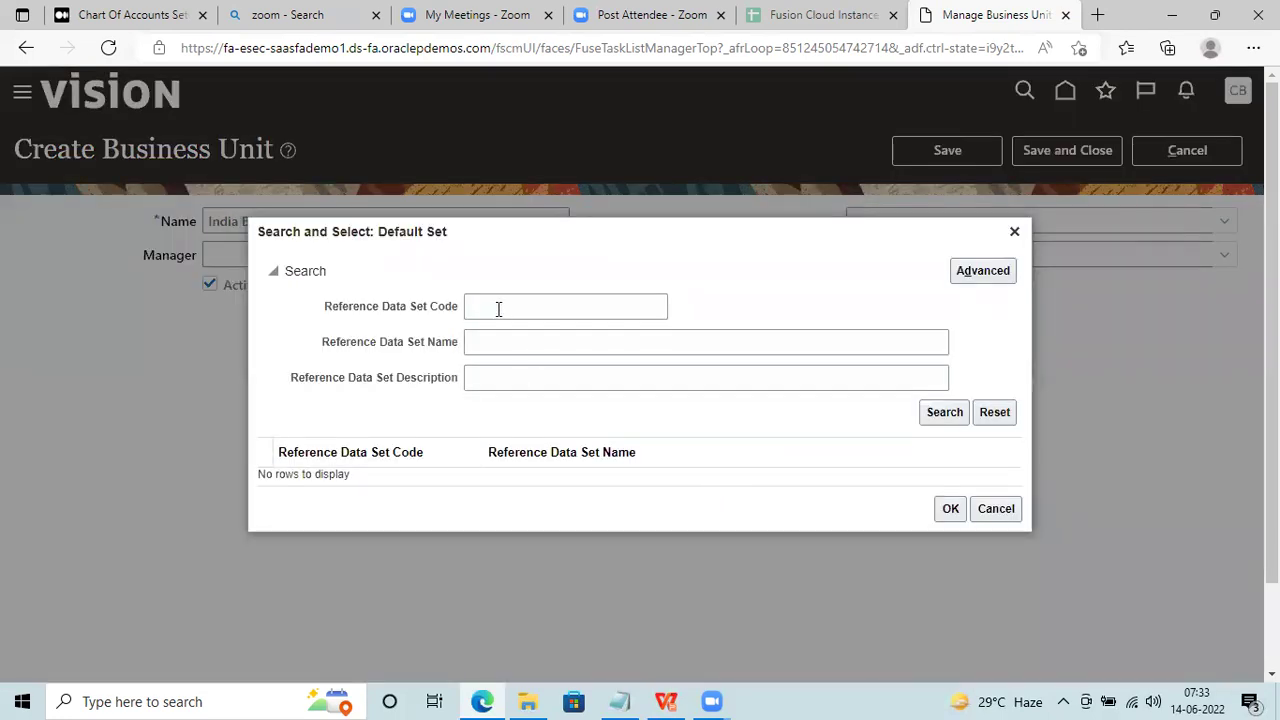
left_click(498, 309)
type("India")
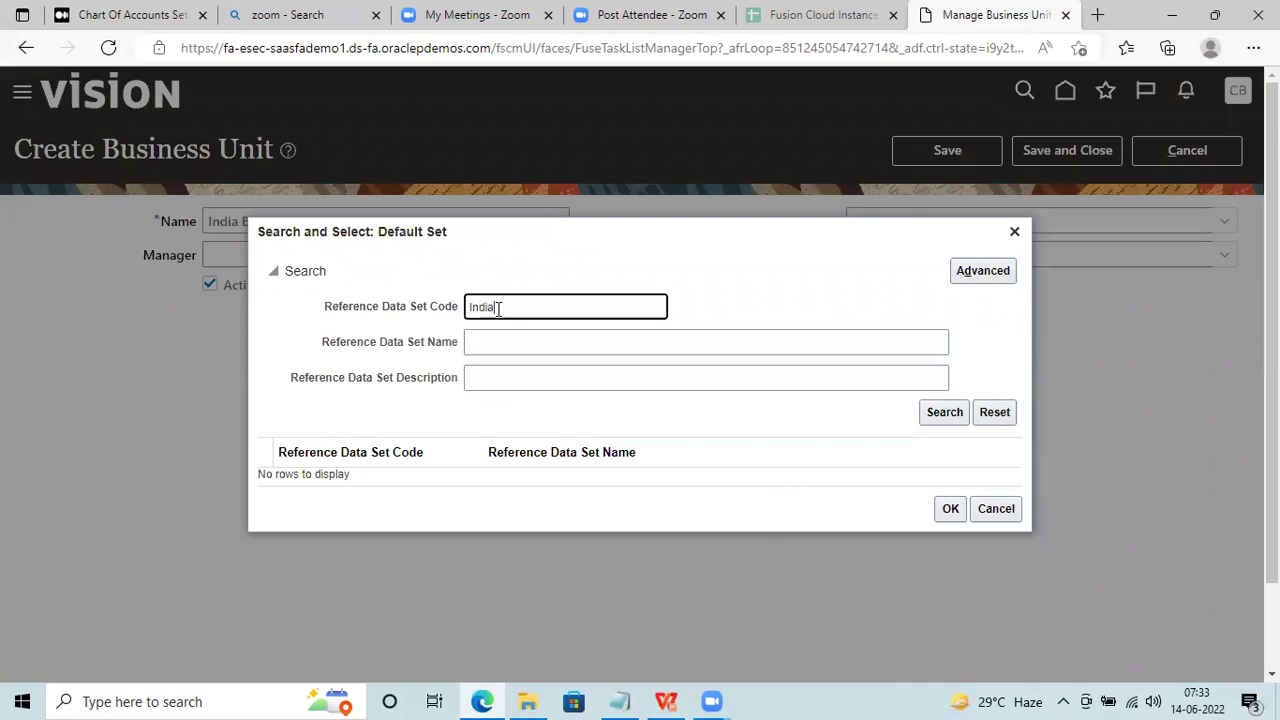
left_click(950, 411)
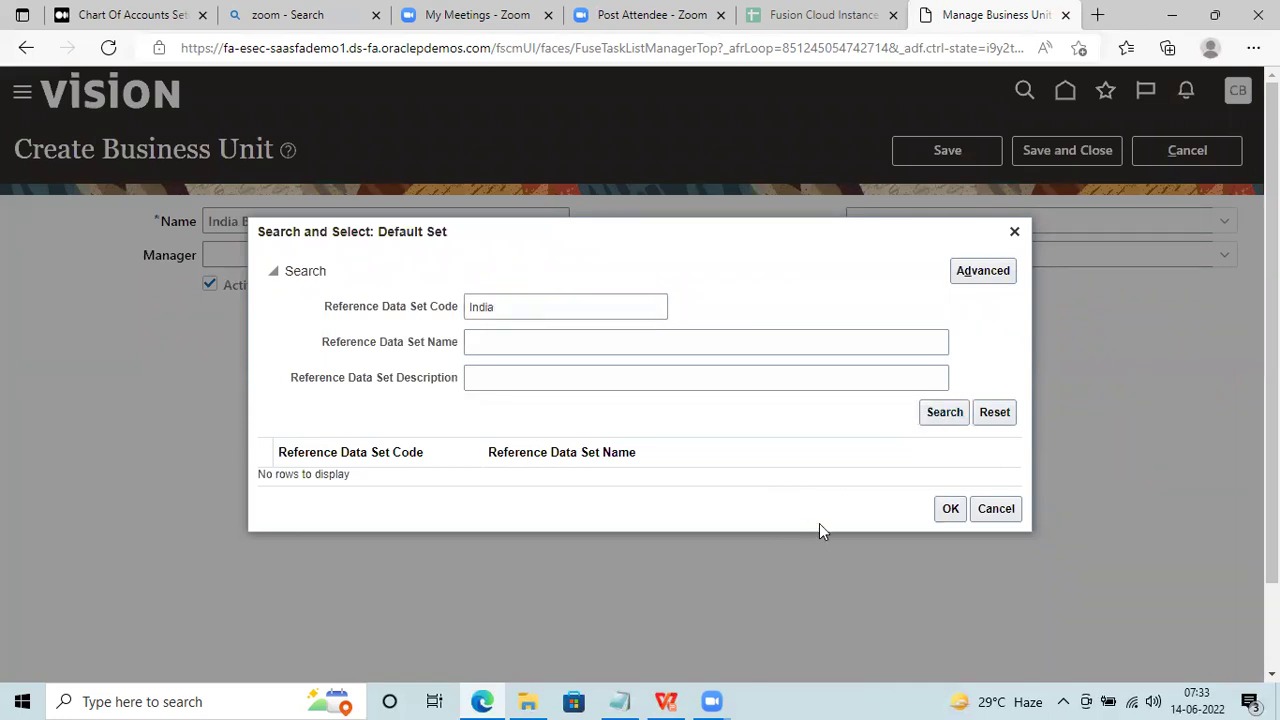
Clear the default set search criteria and list all reference data sets
left_click_drag(522, 300, 349, 291)
key("BackSpace")
left_click(485, 342)
type("Austra")
key("BackSpace")
key("BackSpace")
key("BackSpace")
key("BackSpace")
key("BackSpace")
key("BackSpace")
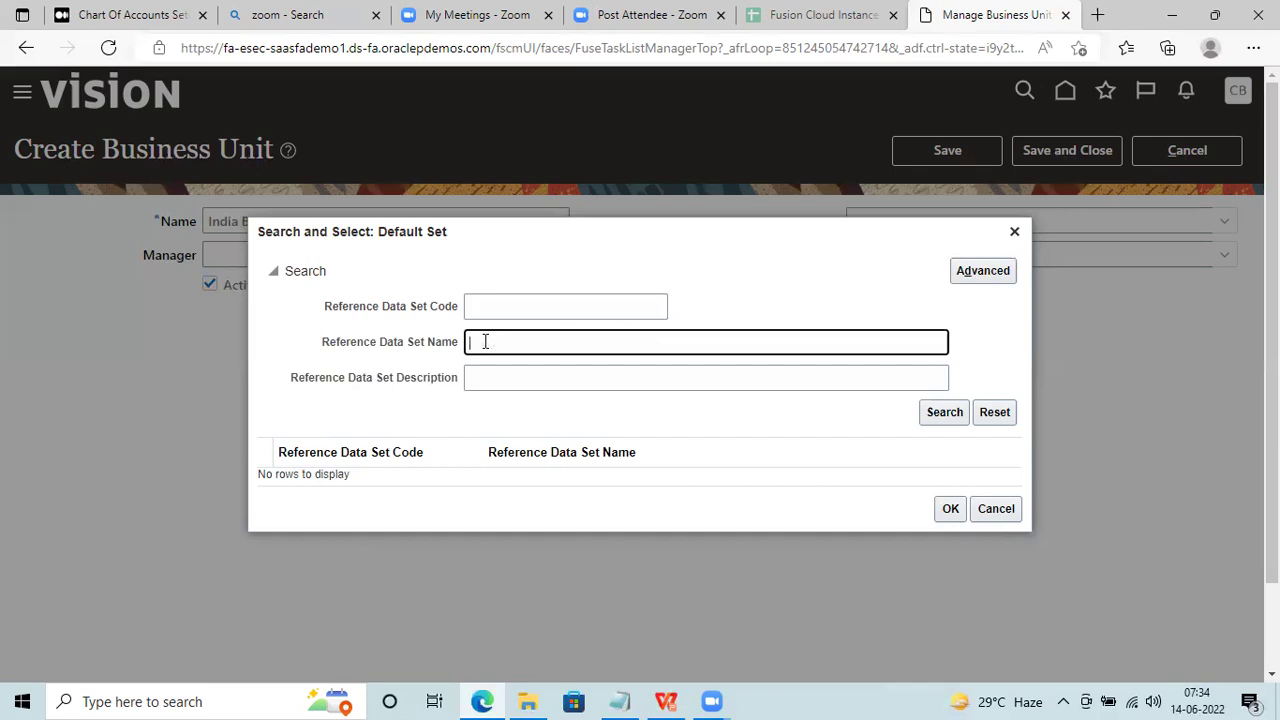
left_click(924, 410)
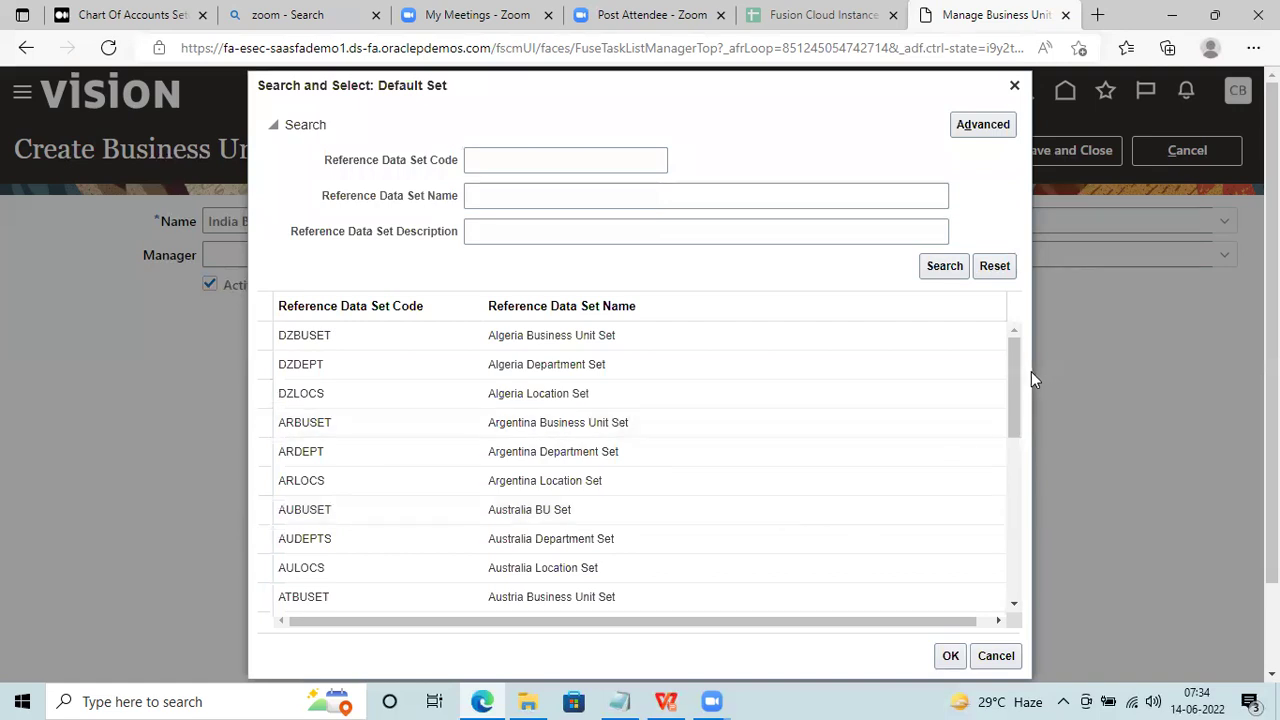
Look through the reference data set list for an India set and close the search without selecting one
left_click_drag(1020, 412, 1012, 609)
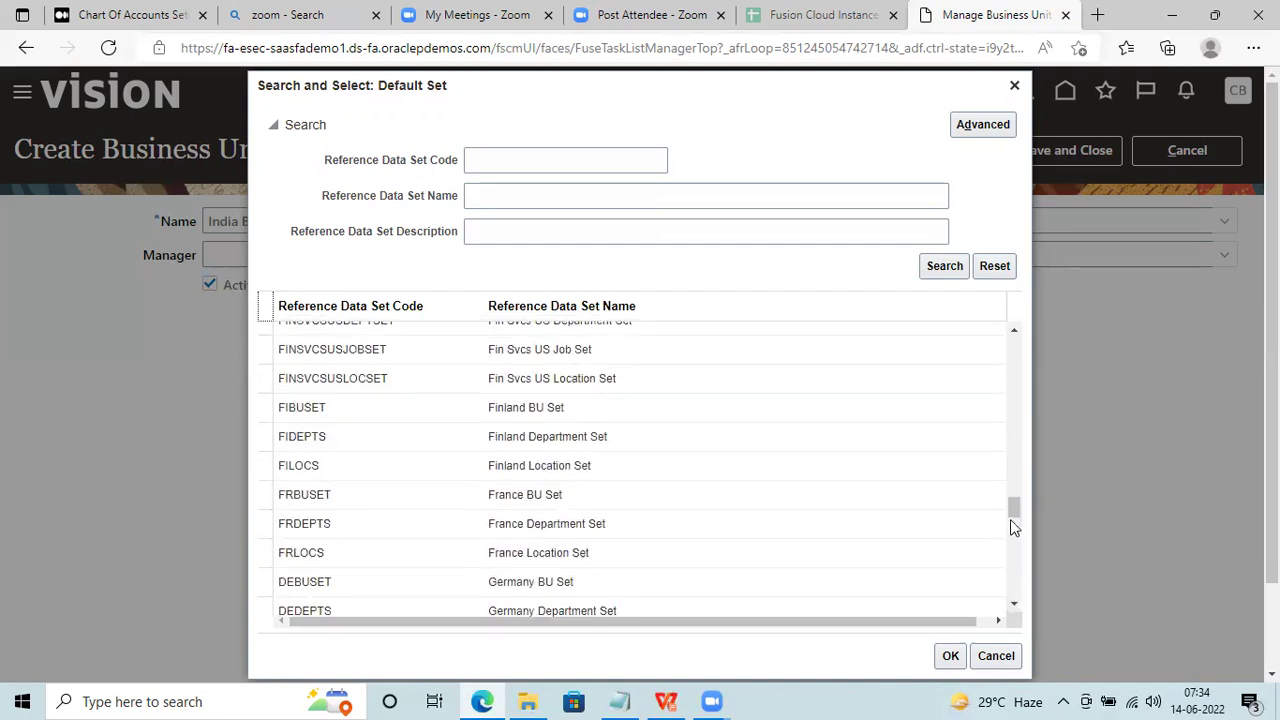
left_click_drag(1010, 512, 1014, 594)
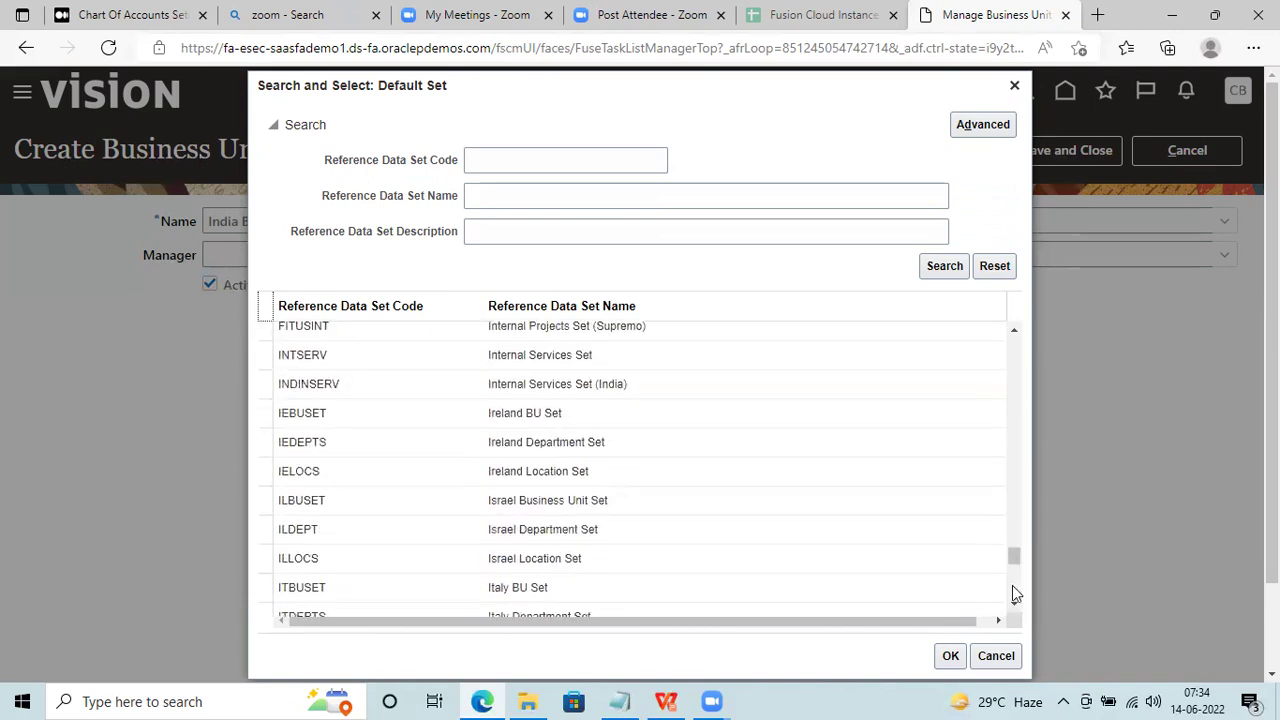
left_click(1014, 604)
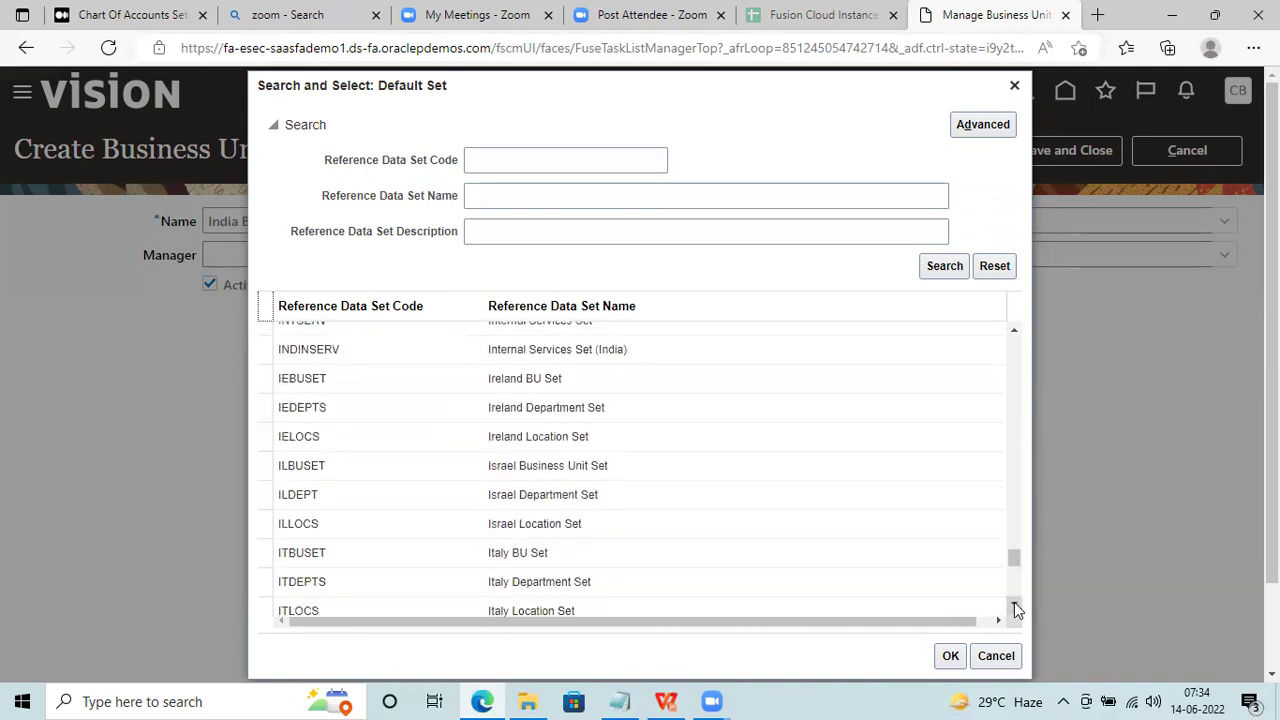
left_click(1014, 571)
left_click(1014, 568)
left_click(506, 188)
type("In")
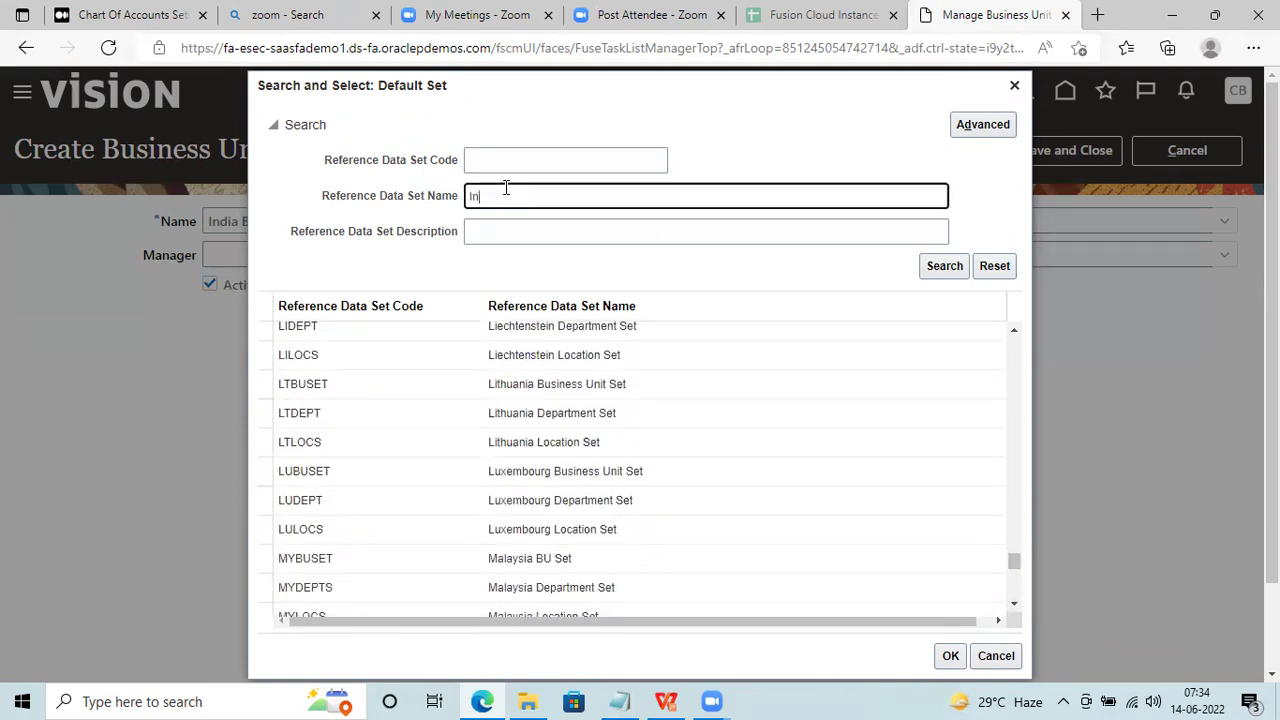
key("BackSpace")
key("BackSpace")
left_click(1013, 87)
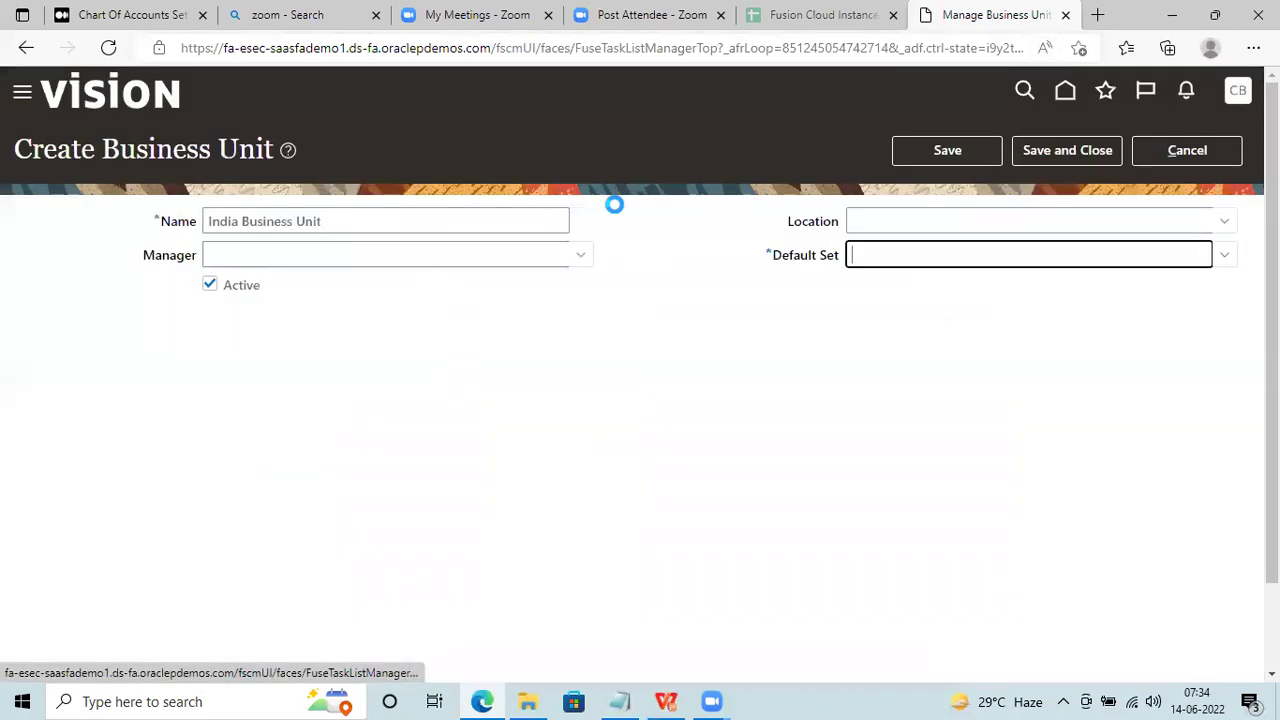
Change the new business unit's name to "US Division Business Unit"
left_click(230, 224)
key("BackSpace")
key("BackSpace")
key("BackSpace")
key("BackSpace")
key("BackSpace")
key("BackSpace")
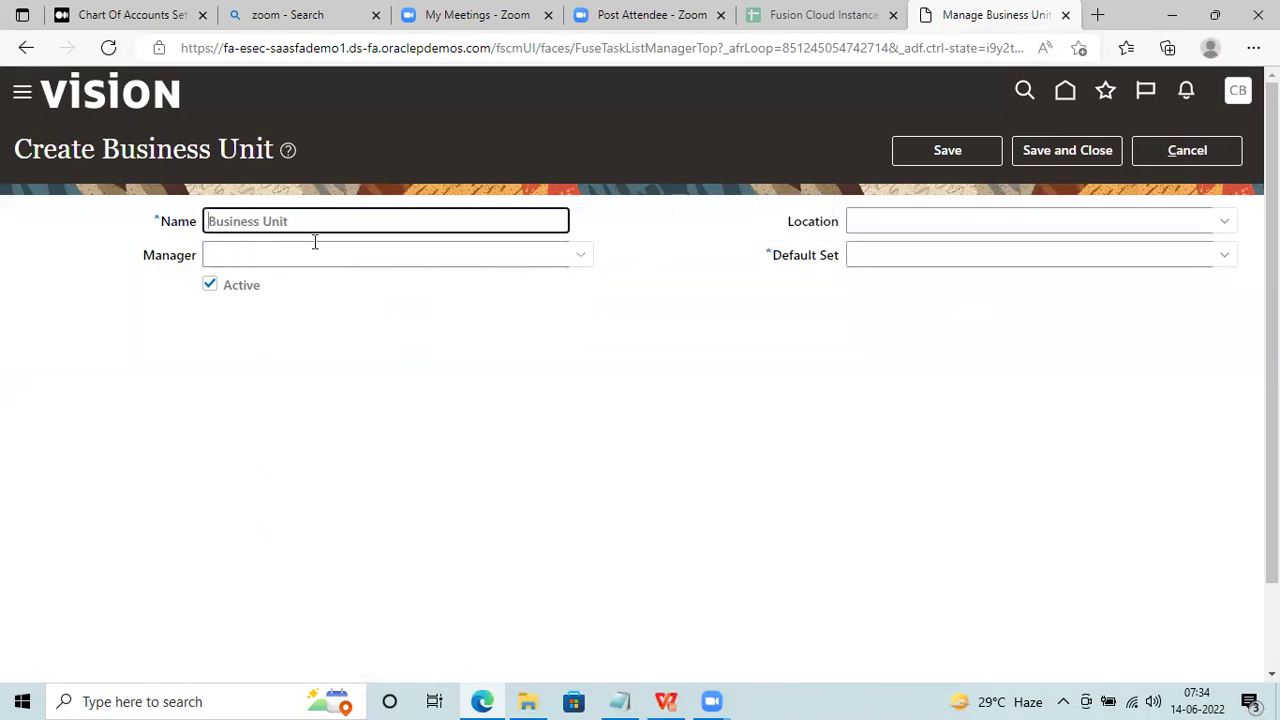
type("US Division")
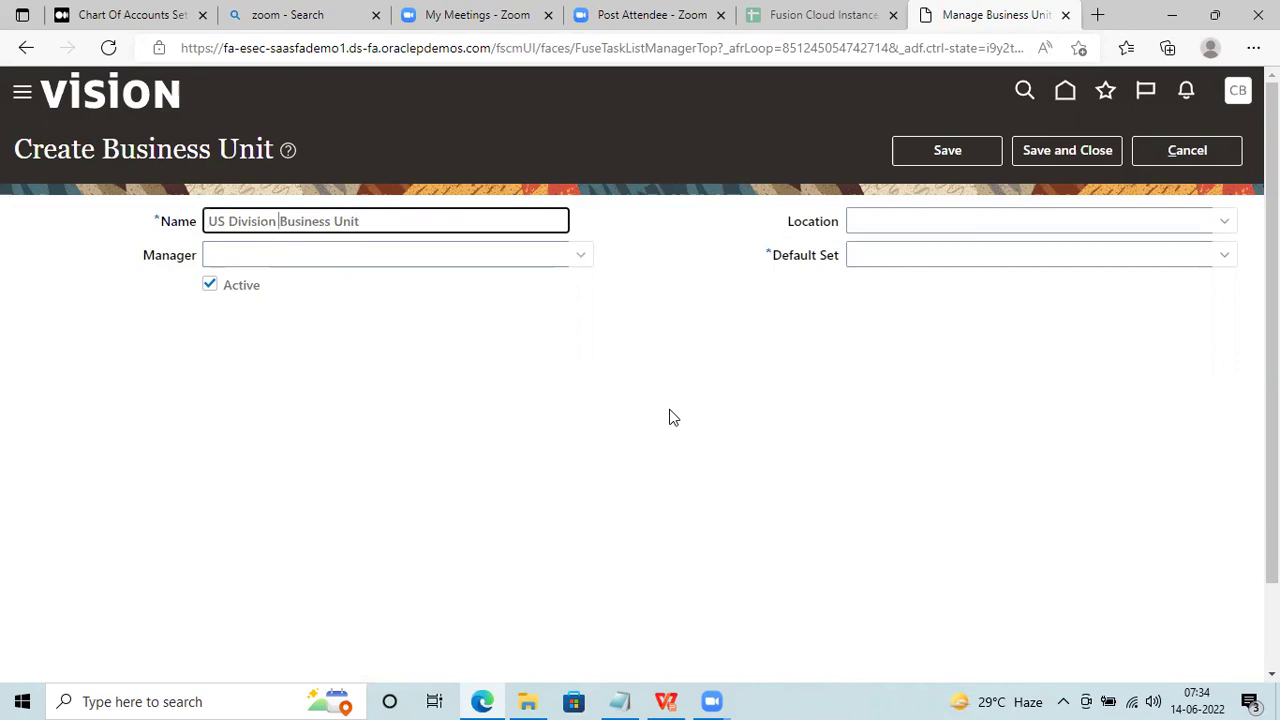
Search the reference data set names for "US" and choose US1BUSET as the business unit's default set
left_click(1228, 256)
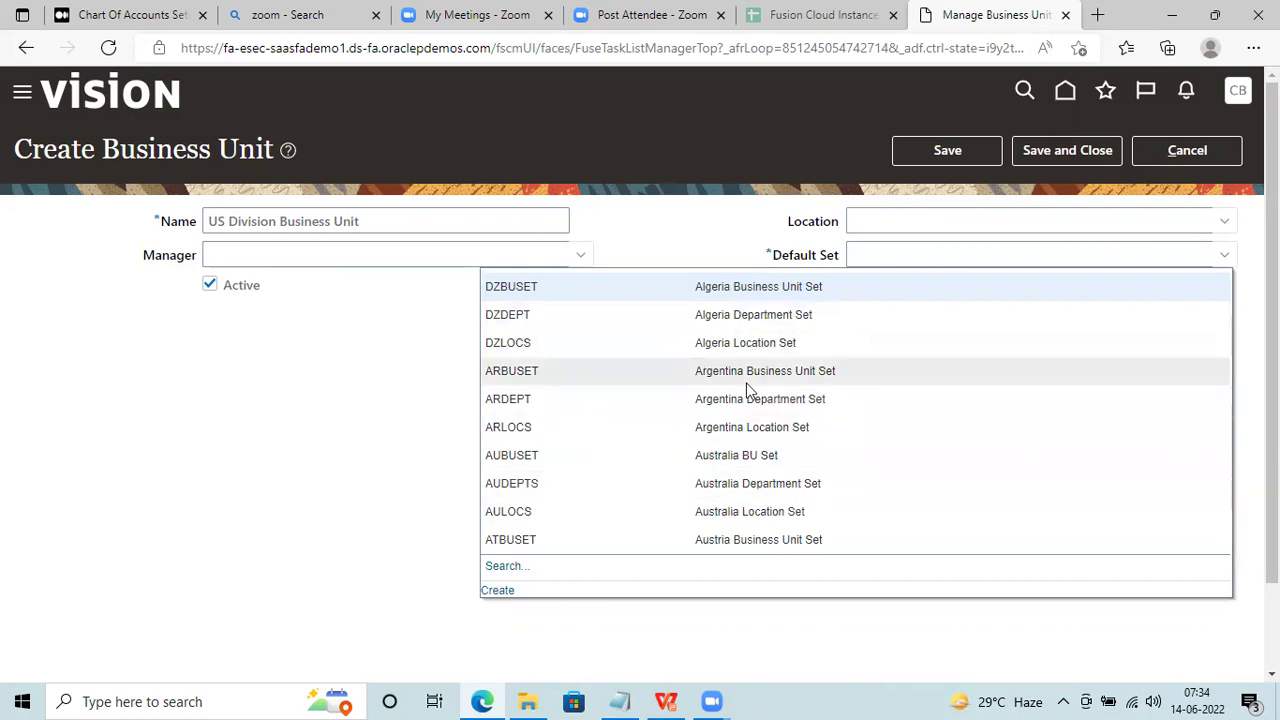
left_click(507, 568)
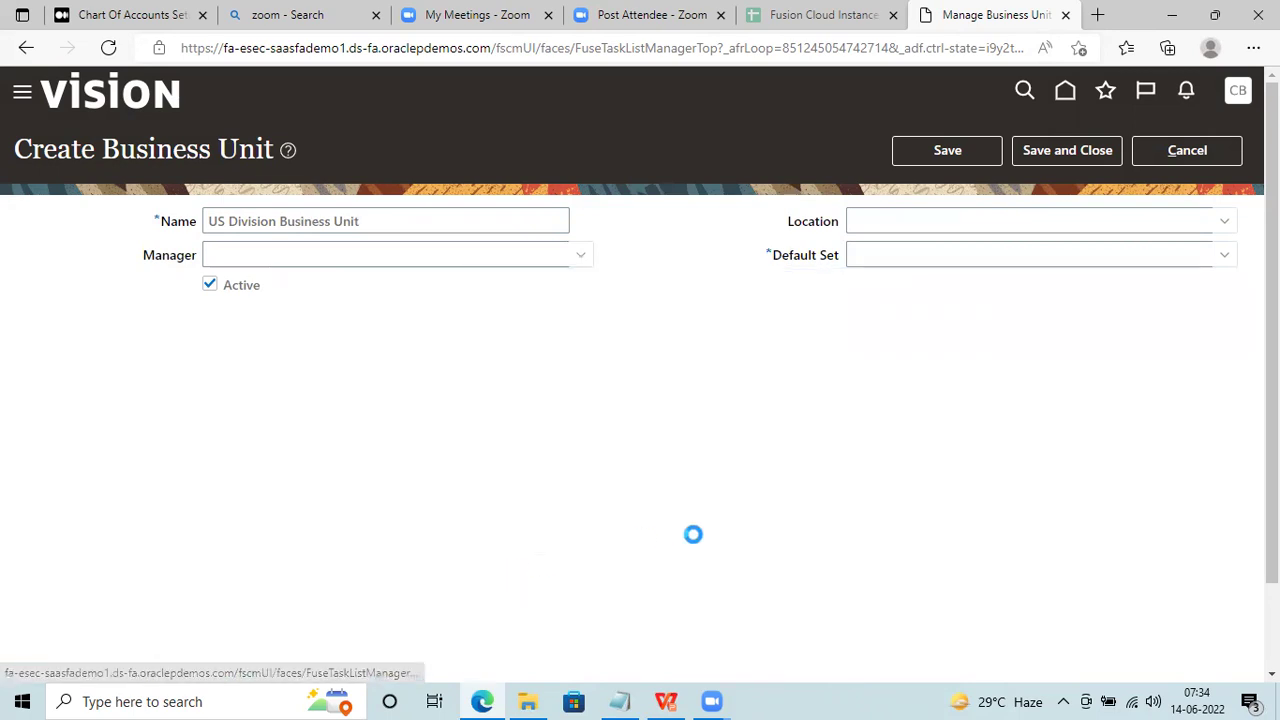
left_click(519, 343)
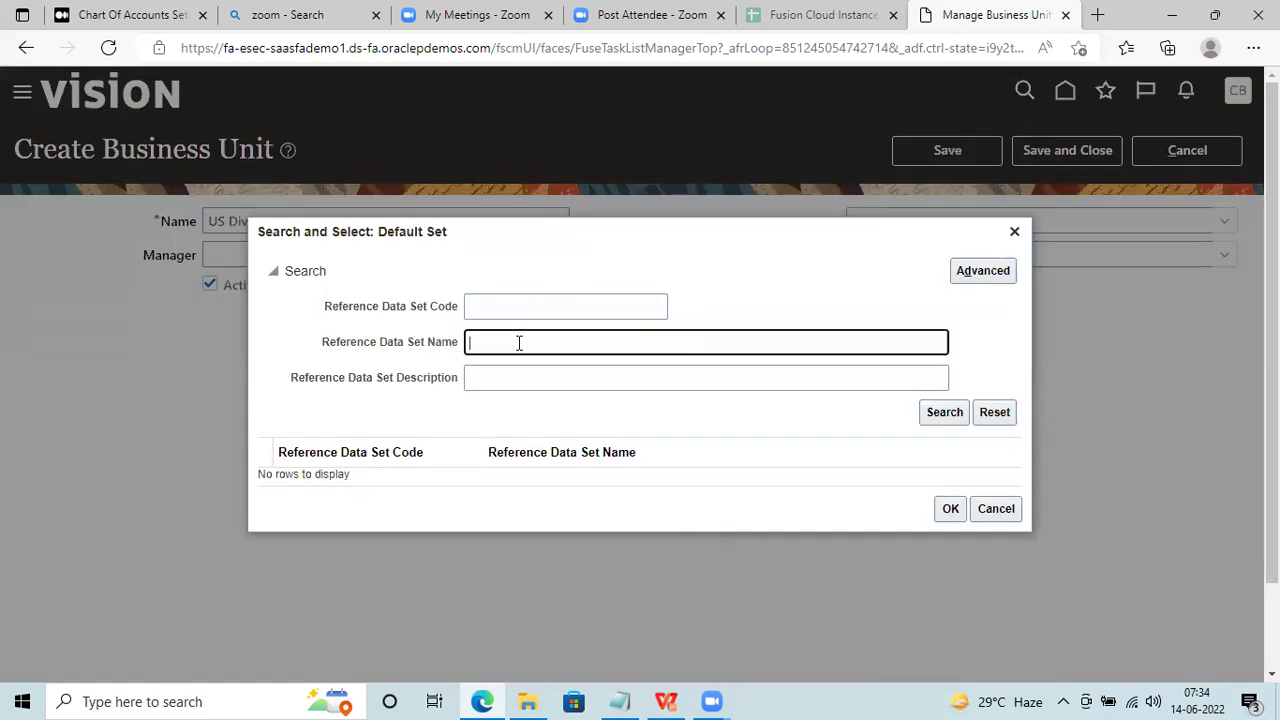
type("US")
left_click(944, 415)
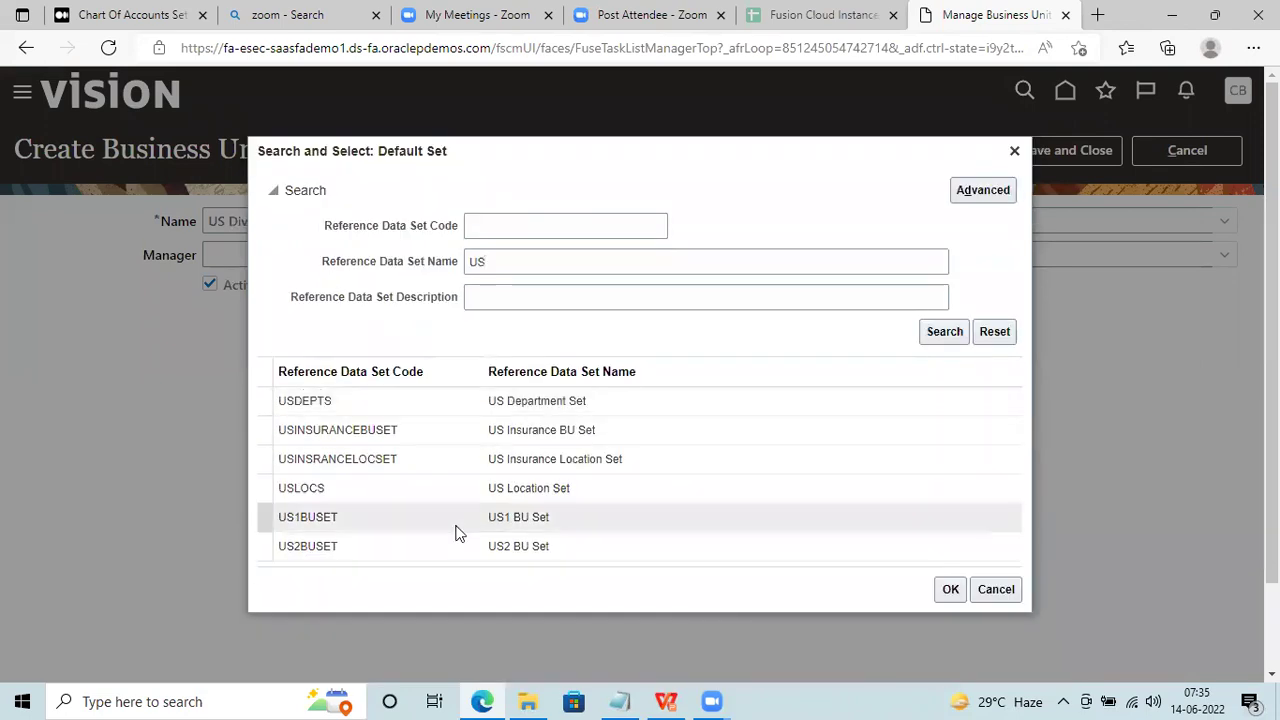
left_click(548, 516)
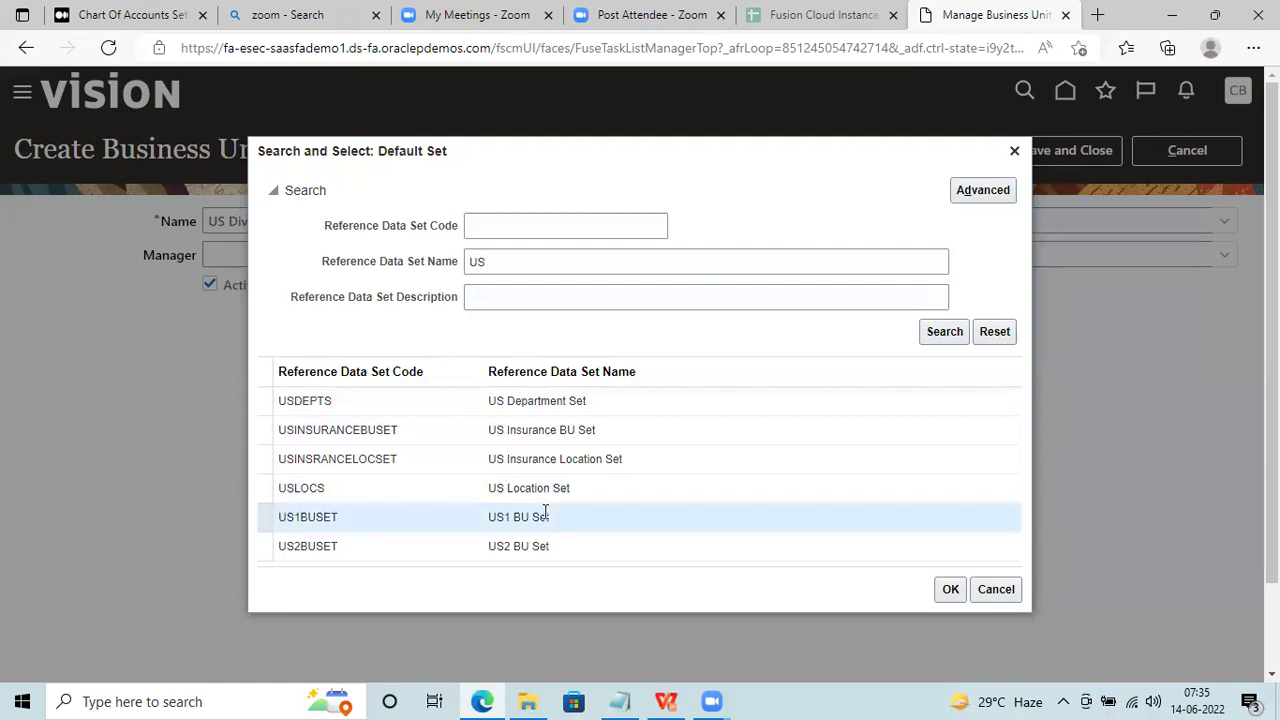
left_click(946, 588)
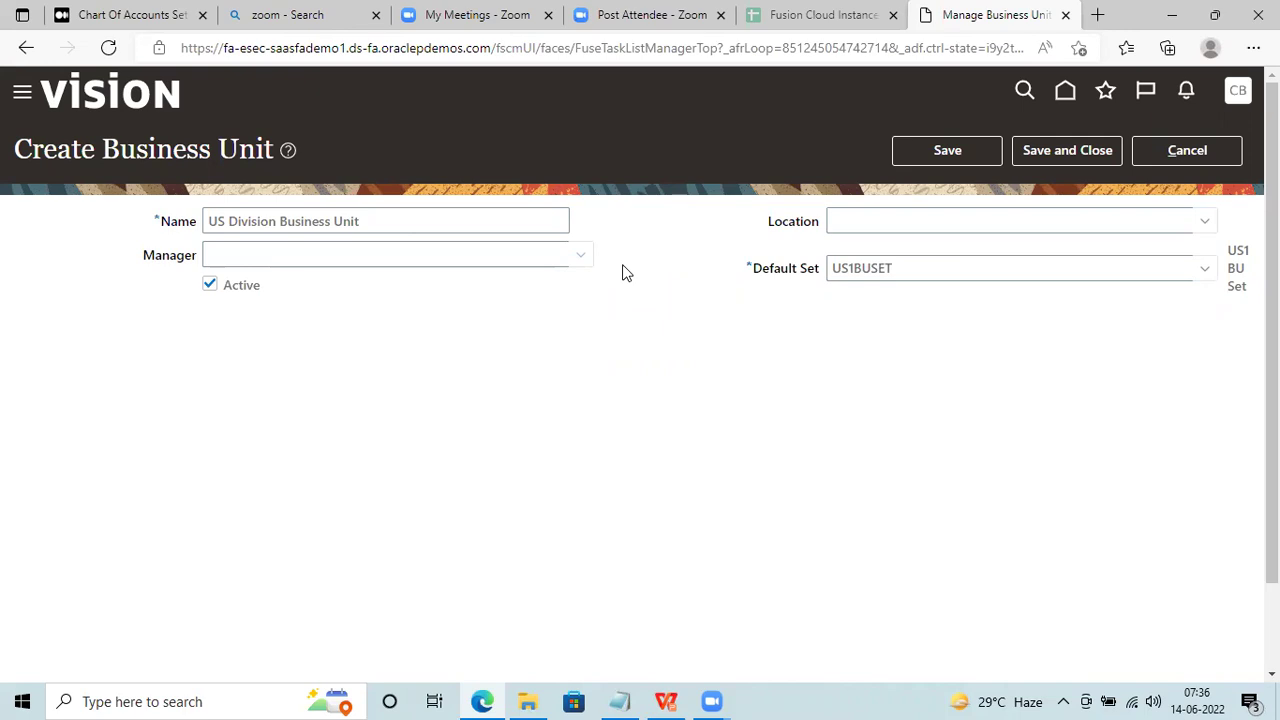
Switch to Notepad and list four employees' first names on separate lines below the account table
left_click(619, 701)
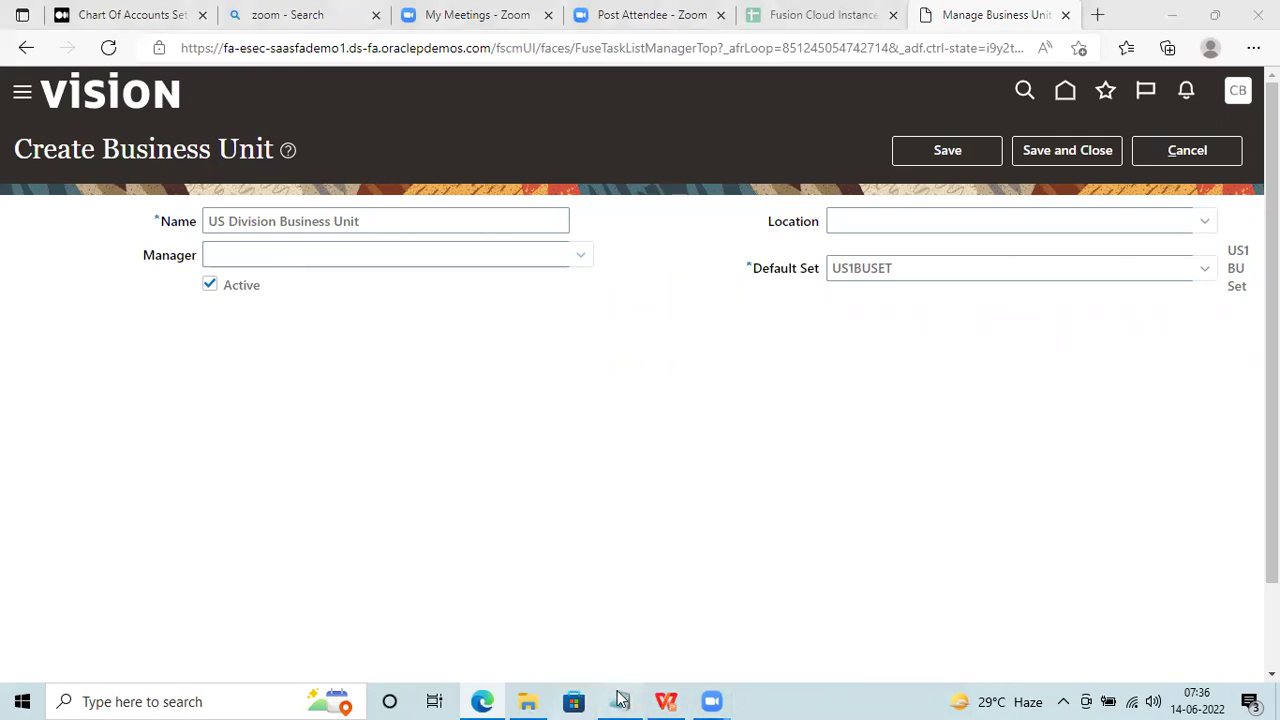
key("Return")
key("Return")
key("Return")
key("Return")
key("Return")
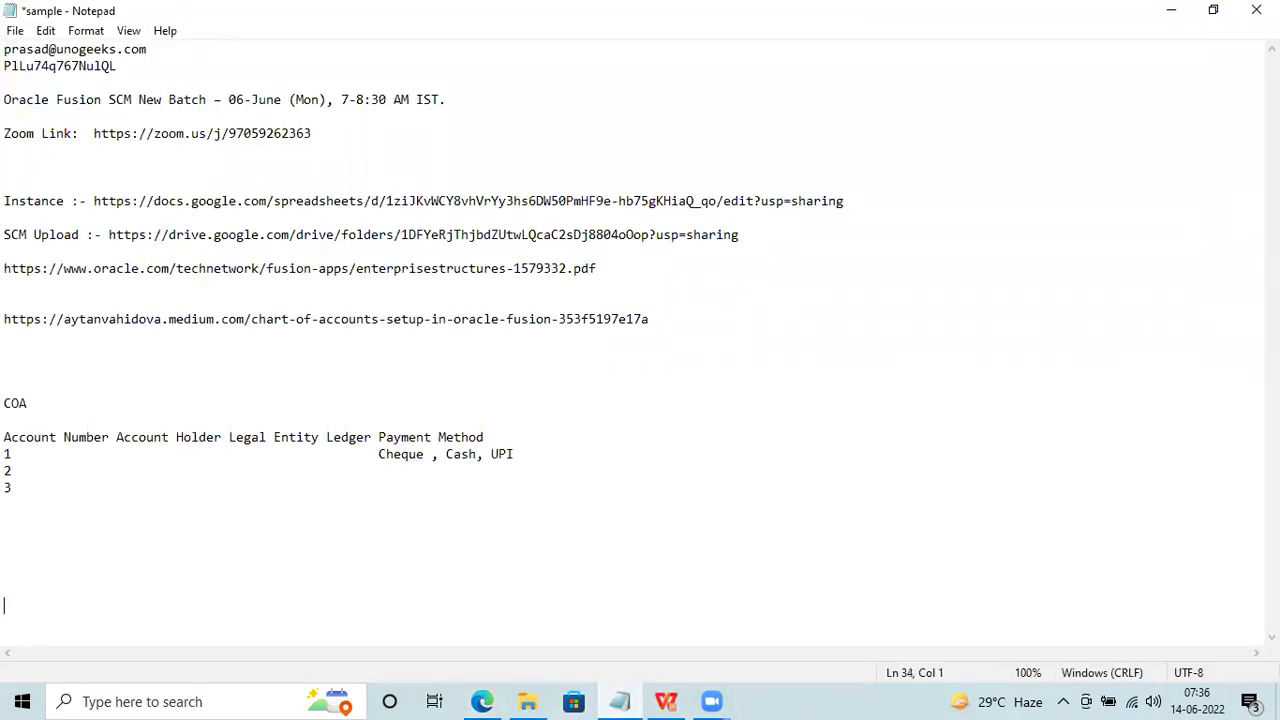
type("Hari")
key("Return")
type("Shantanu")
key("Return")
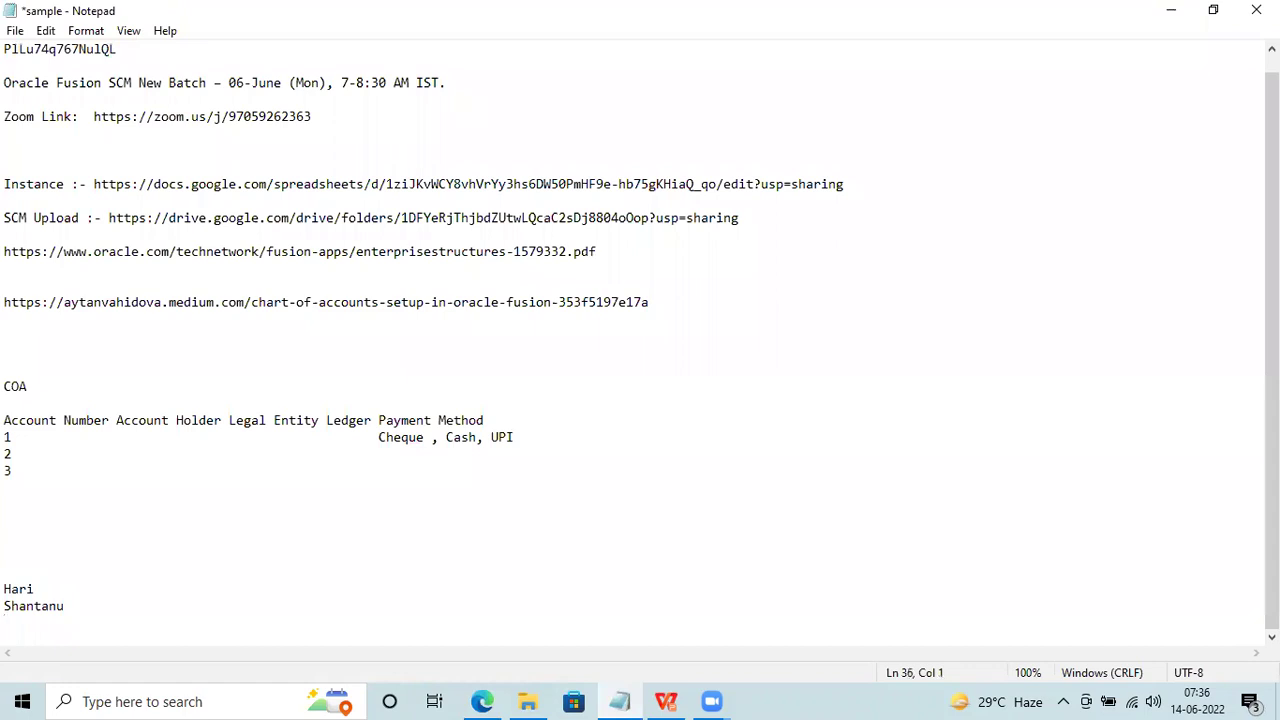
type("Varun")
key("Return")
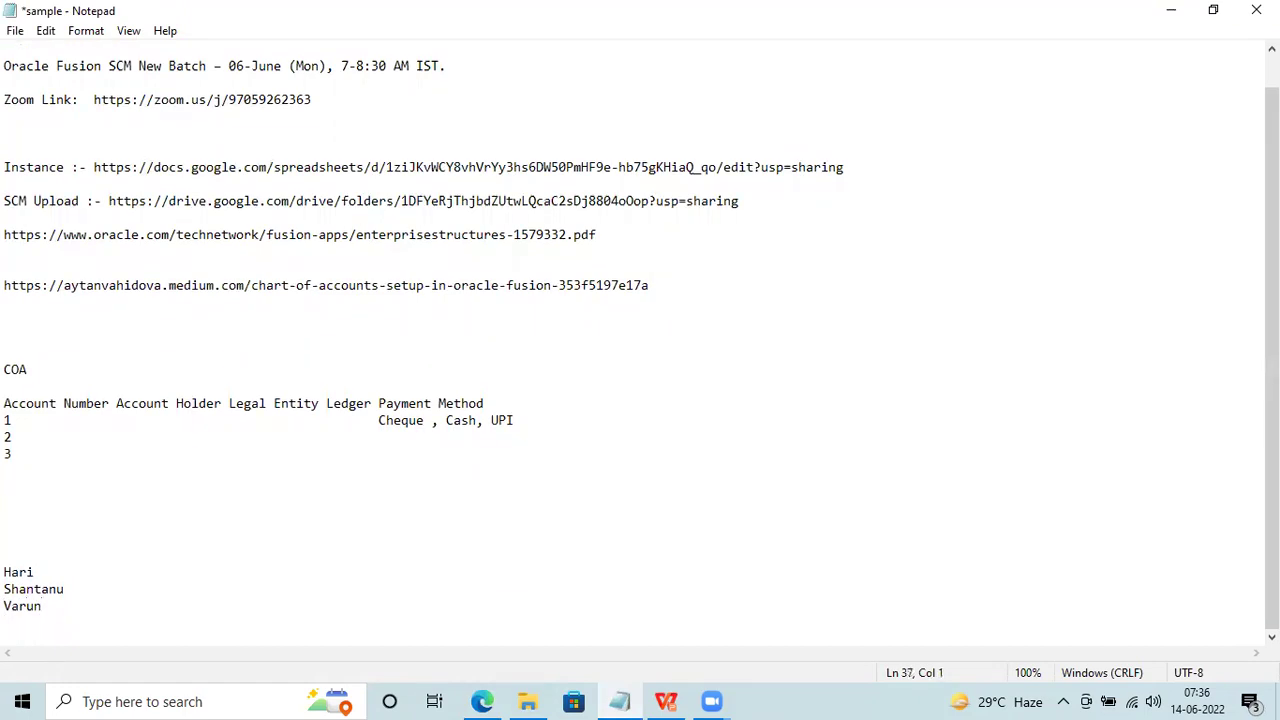
type("Bhaskar")
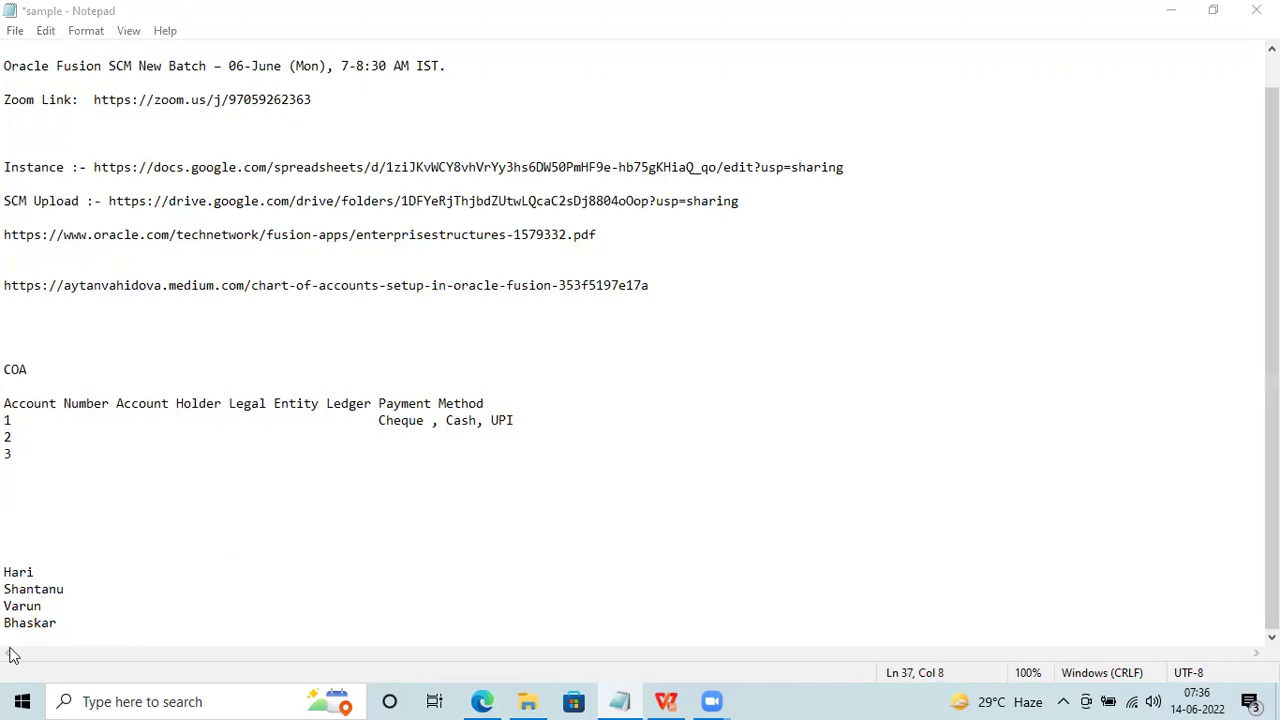
Correct the spelling of the last listed employee name by changing its final vowel to "e"
left_click(47, 619)
key("BackSpace")
type("er")
key("BackSpace")
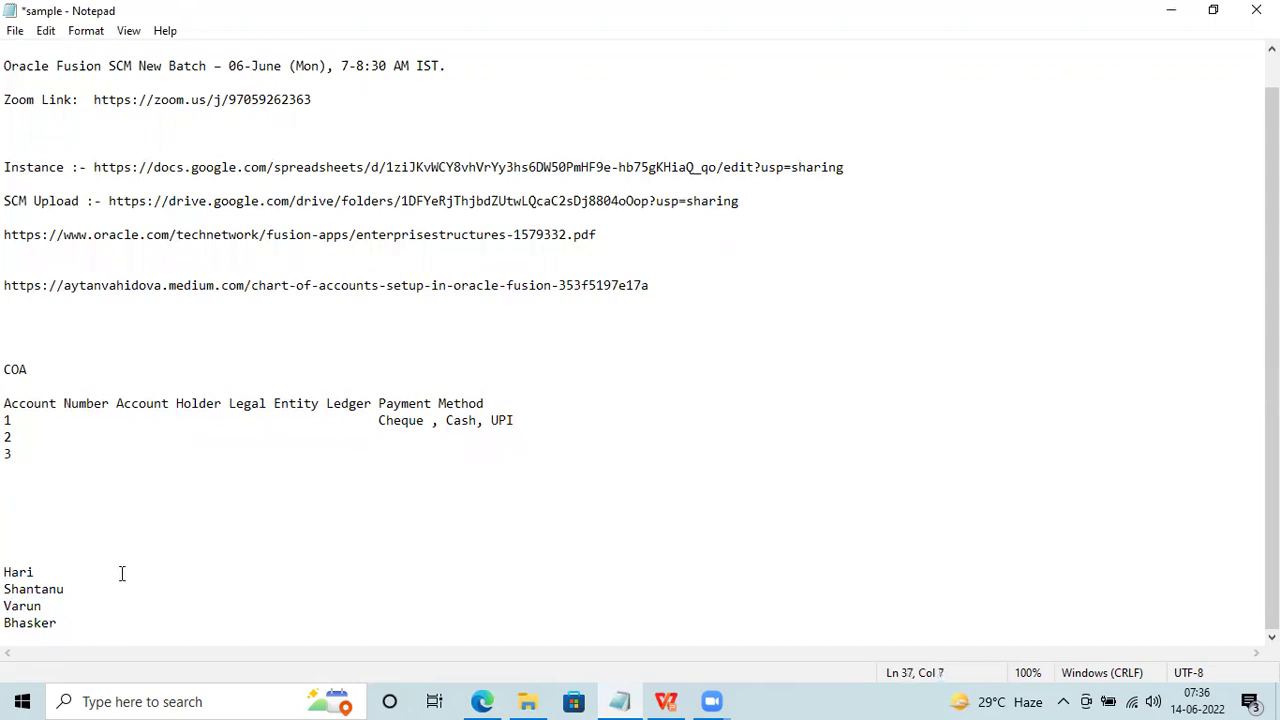
Add the job titles CEO, VP, Manager and Function Lead with dashes beside the four names, in that order
left_click(66, 566)
key("Tab")
key("Tab")
type("- -- CEO")
left_click(103, 593)
key("Tab")
type("---  VP")
left_click(74, 604)
type("----------Manager")
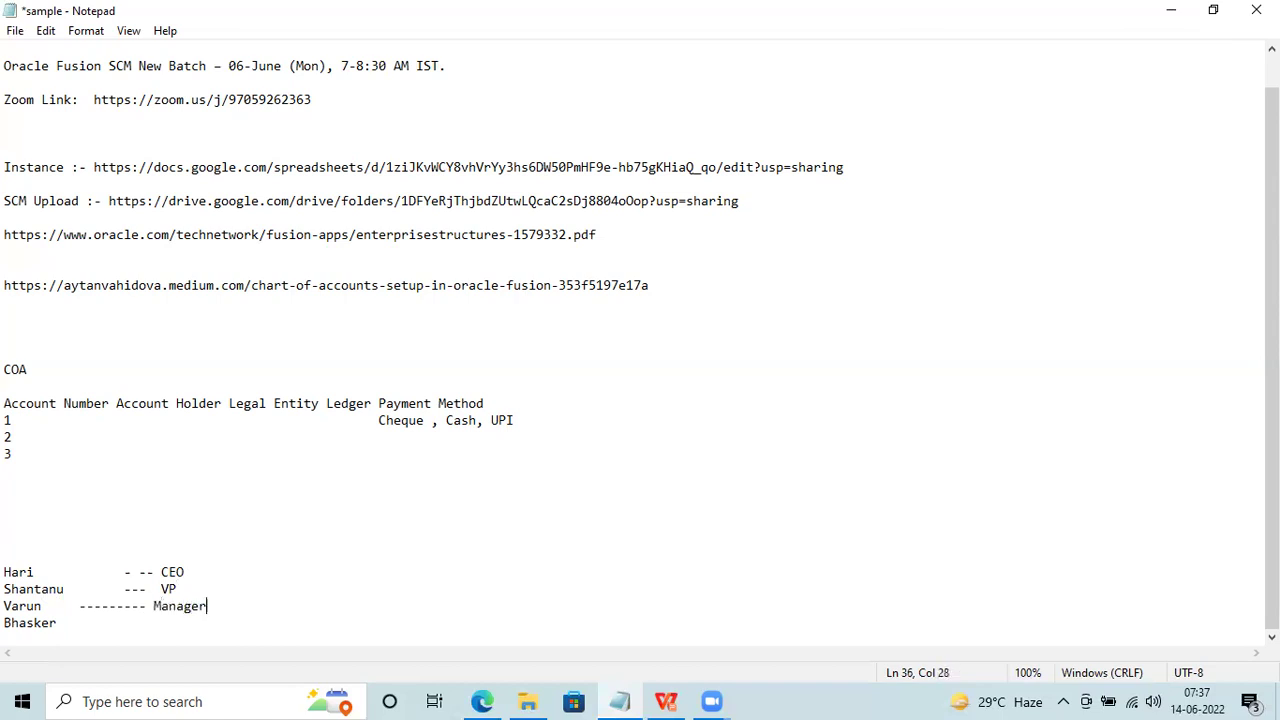
left_click(97, 628)
type("----------  Function Lead")
Change the second employee's title to EVP and the third employee's title to SCM Lead
left_click(210, 606)
key("BackSpace")
key("BackSpace")
key("BackSpace")
key("BackSpace")
key("BackSpace")
key("BackSpace")
key("BackSpace")
key("Up")
type("E")
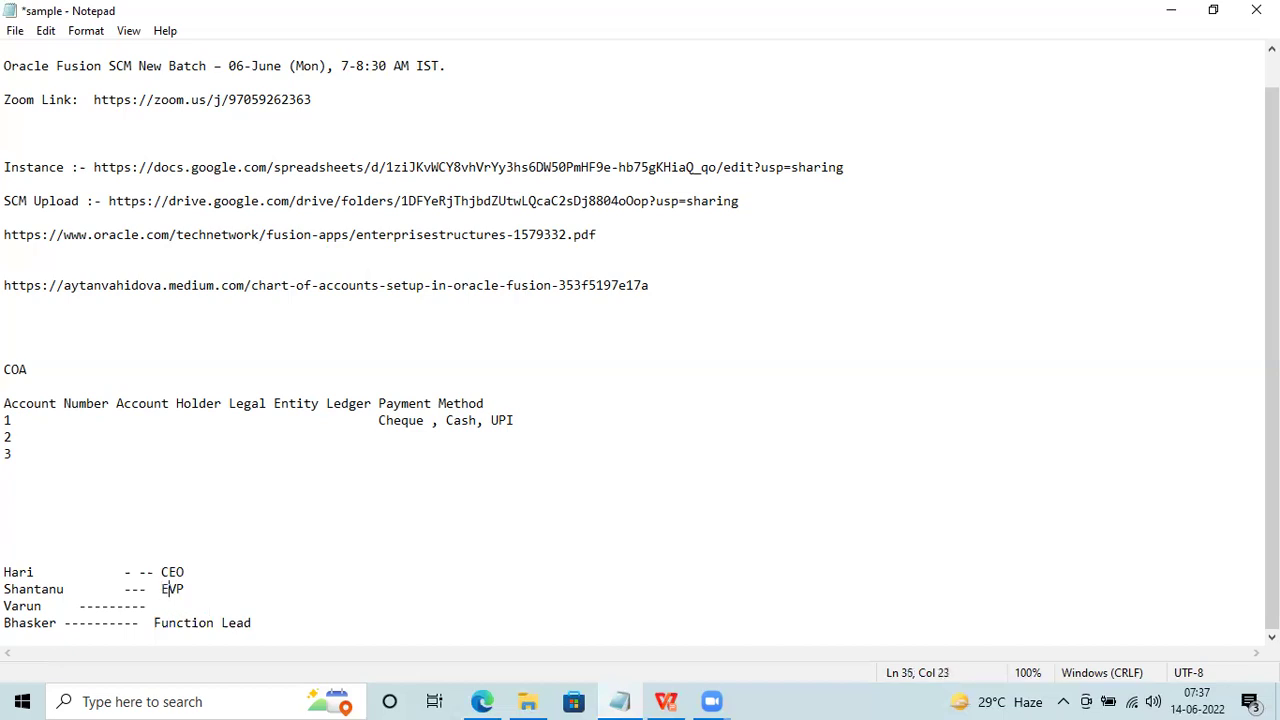
left_click(174, 606)
type("SCM Lead")
Add "Manager" in a separate column on the CEO row
left_click(255, 575)
key("Tab")
key("Tab")
key("Tab")
type("N")
key("BackSpace")
type("Manager")
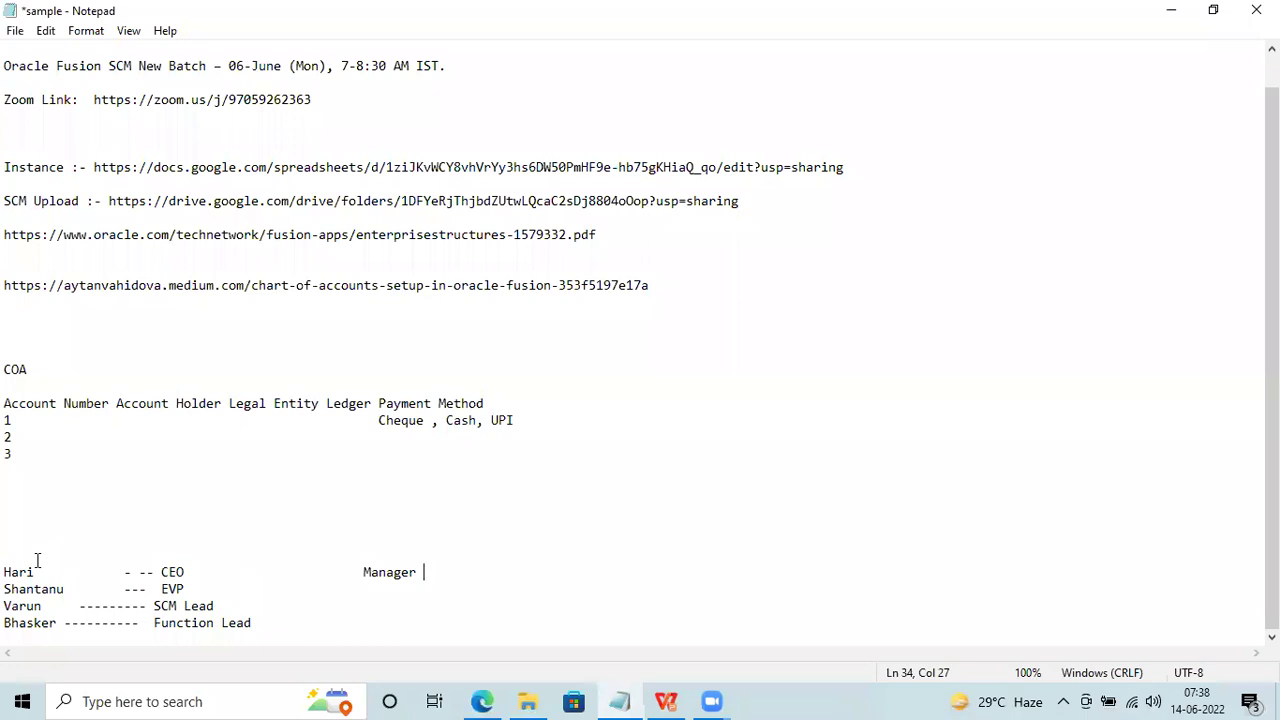
Add the heading "Job" above the column of job titles, aligned over CEO
left_click(166, 551)
key("Tab")
key("Tab")
key("Tab")
type("Job")
Insert "Designation" before "Manager" on the CEO row
left_click(366, 565)
type("Designa")
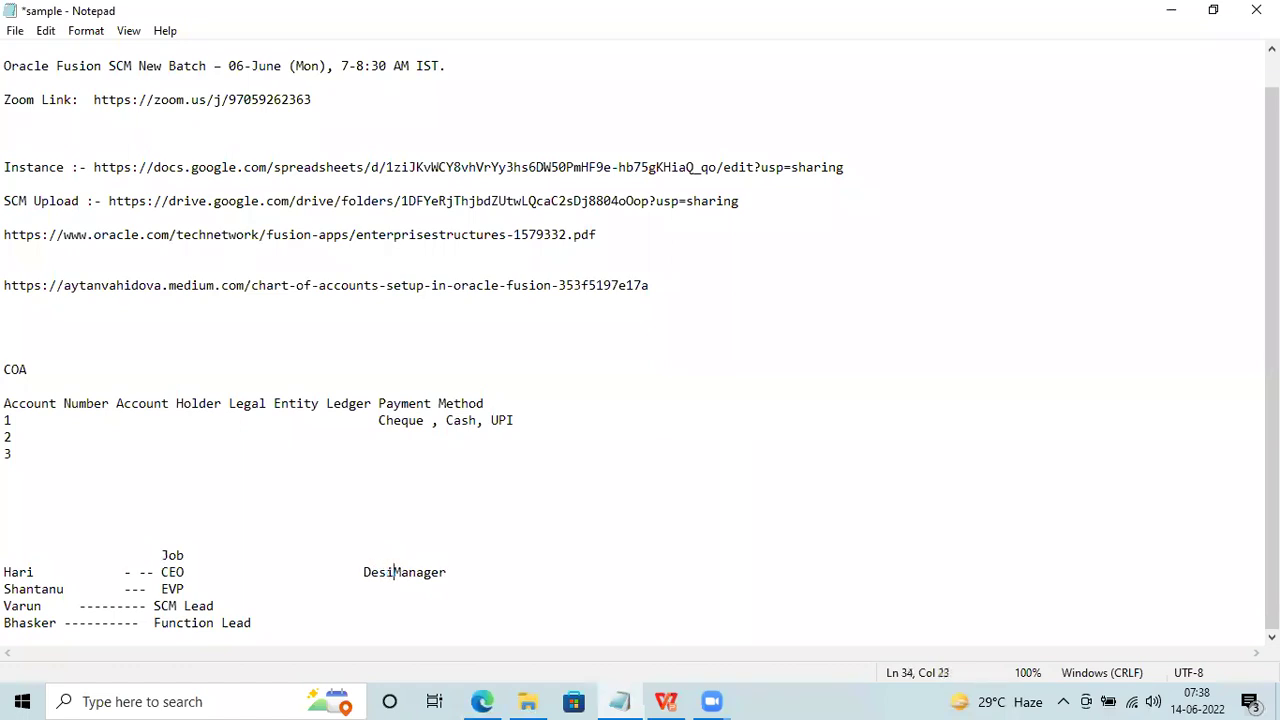
type("tion")
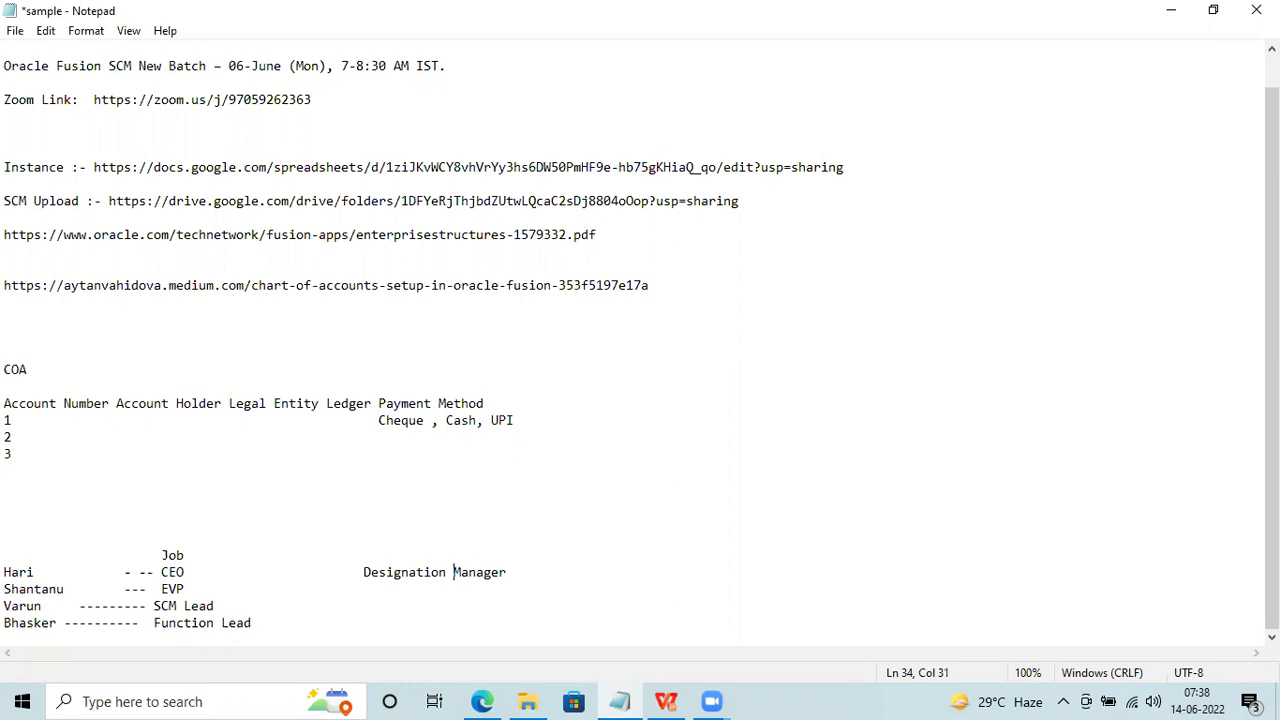
Beside each of the last three employees' titles, add "Manager" followed by the name of the person listed one row above
left_click(266, 626)
type("Manager Varun")
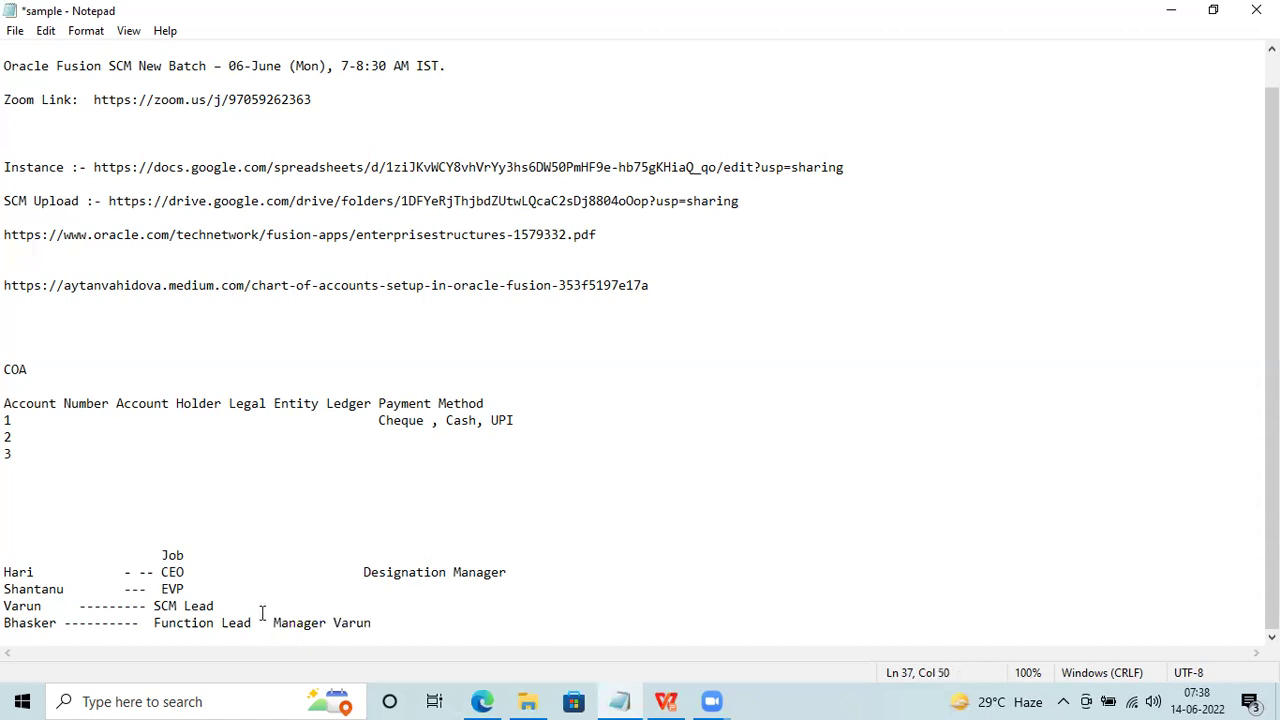
left_click(251, 608)
type("Manager Shantanu")
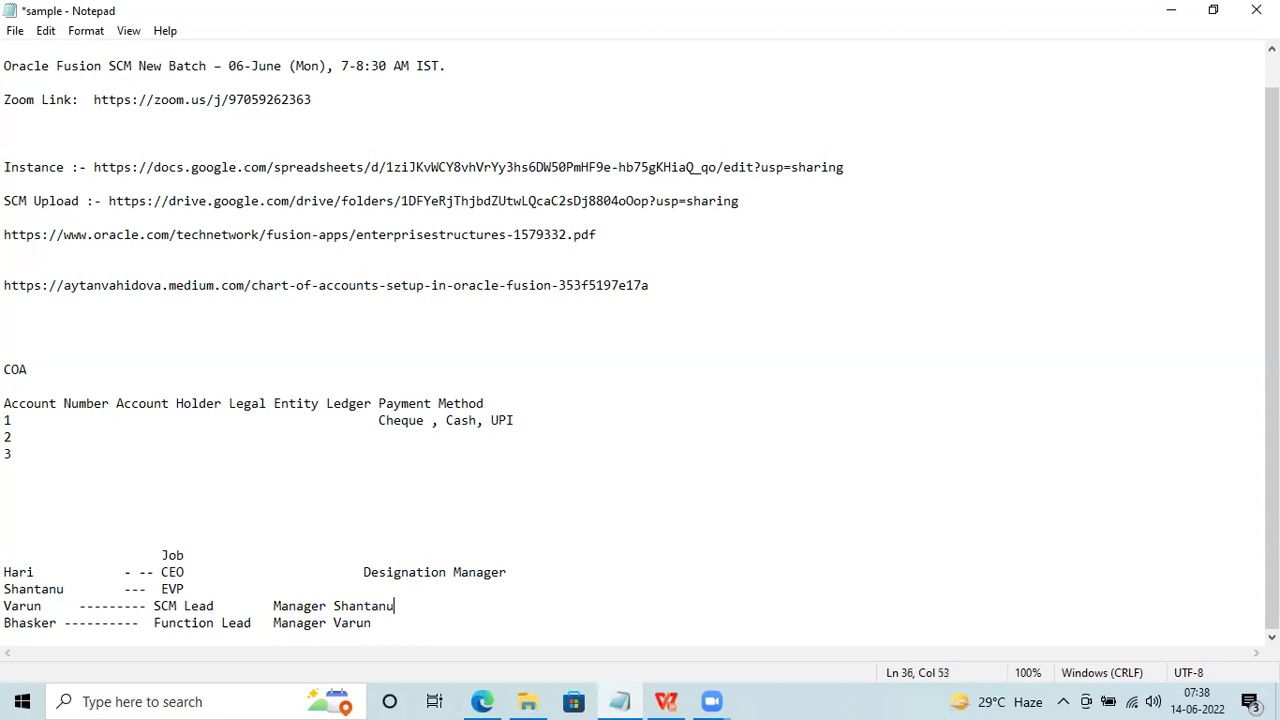
left_click(226, 590)
type("Manager")
type("S")
key("BackSpace")
type("Hari")
Delete the text "Designation Manager" from the CEO row
left_click(243, 570)
left_click_drag(362, 572, 506, 575)
key("BackSpace")
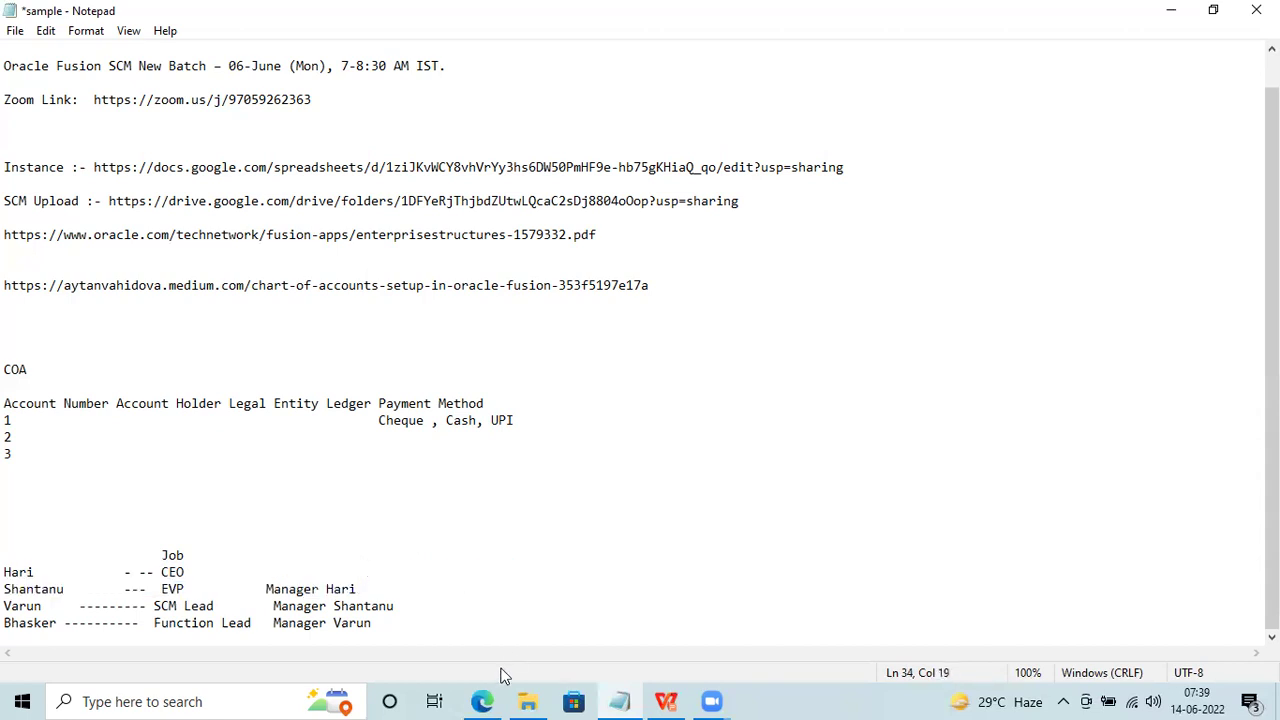
Switch to the Edge browser and assign the Consultant based in New York as manager of the US Division Business Unit
left_click(484, 701)
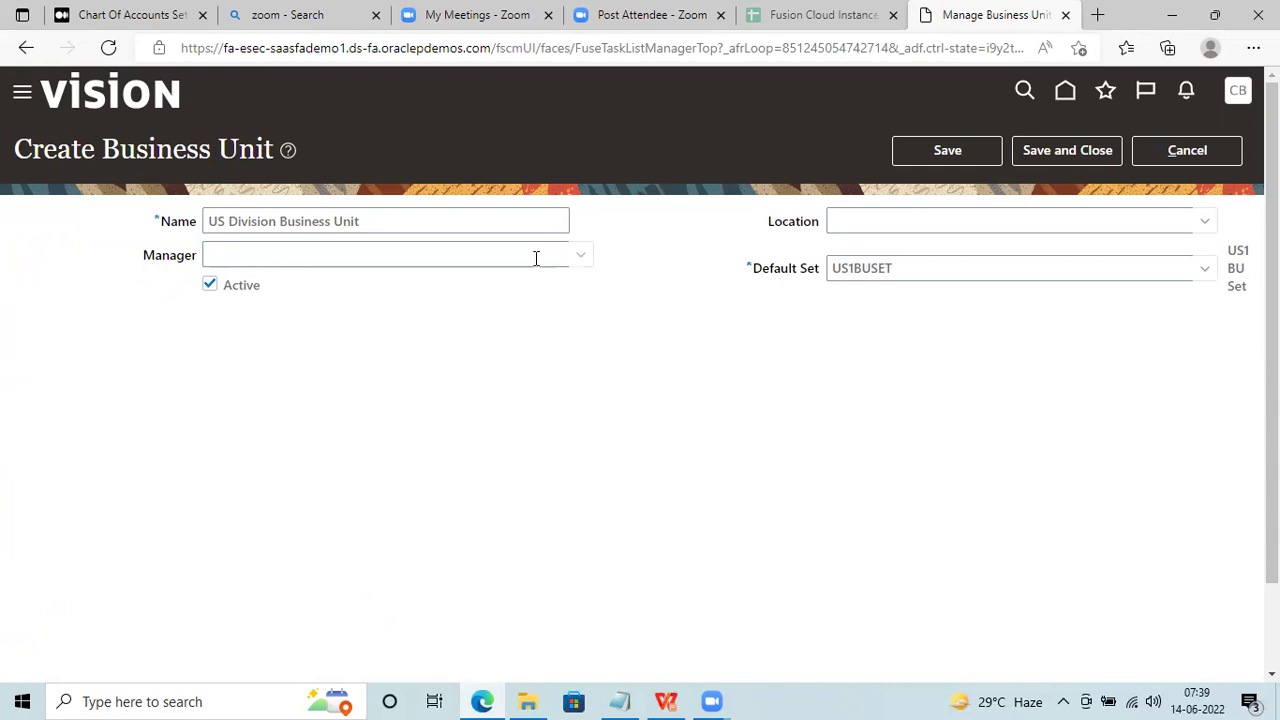
left_click(575, 256)
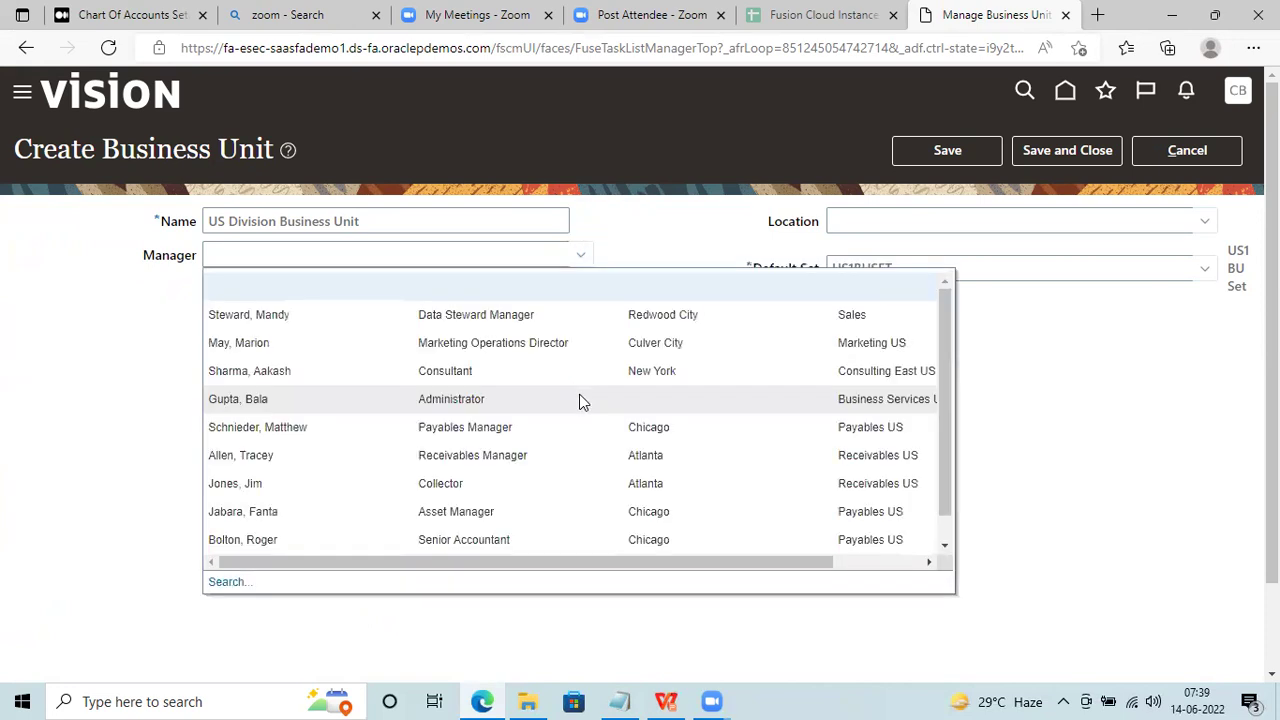
left_click(256, 375)
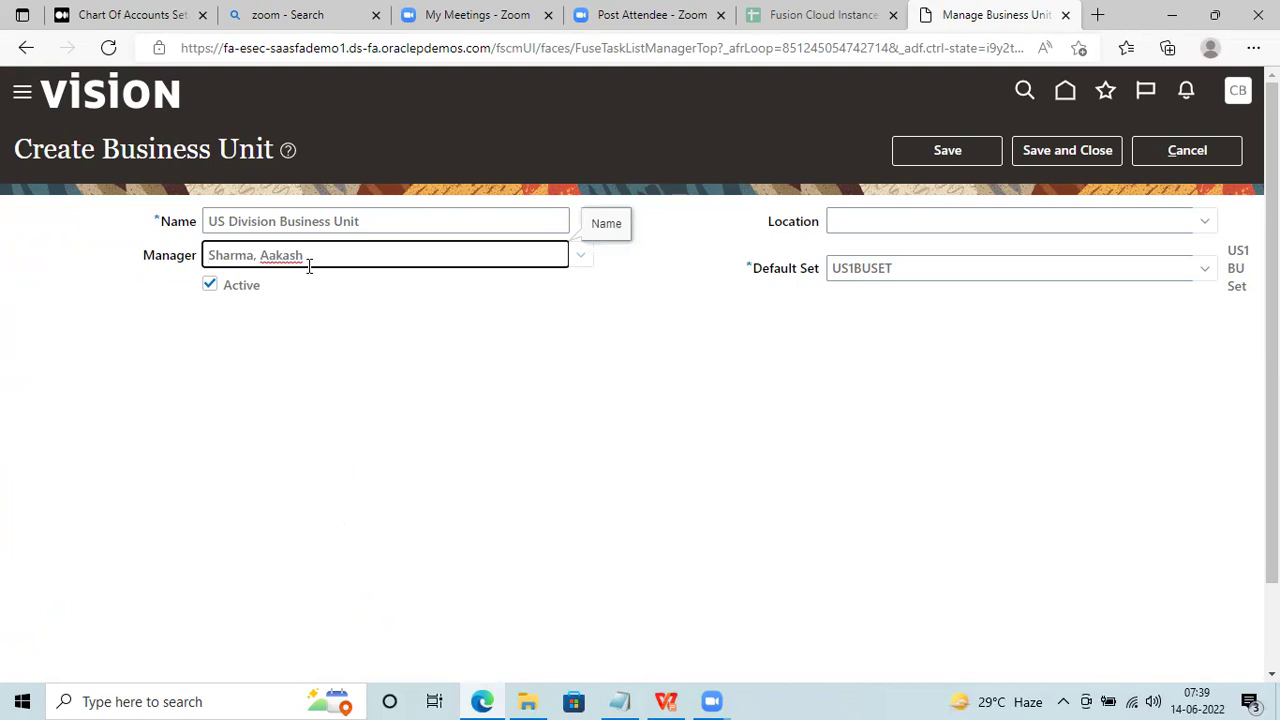
double_click(169, 259)
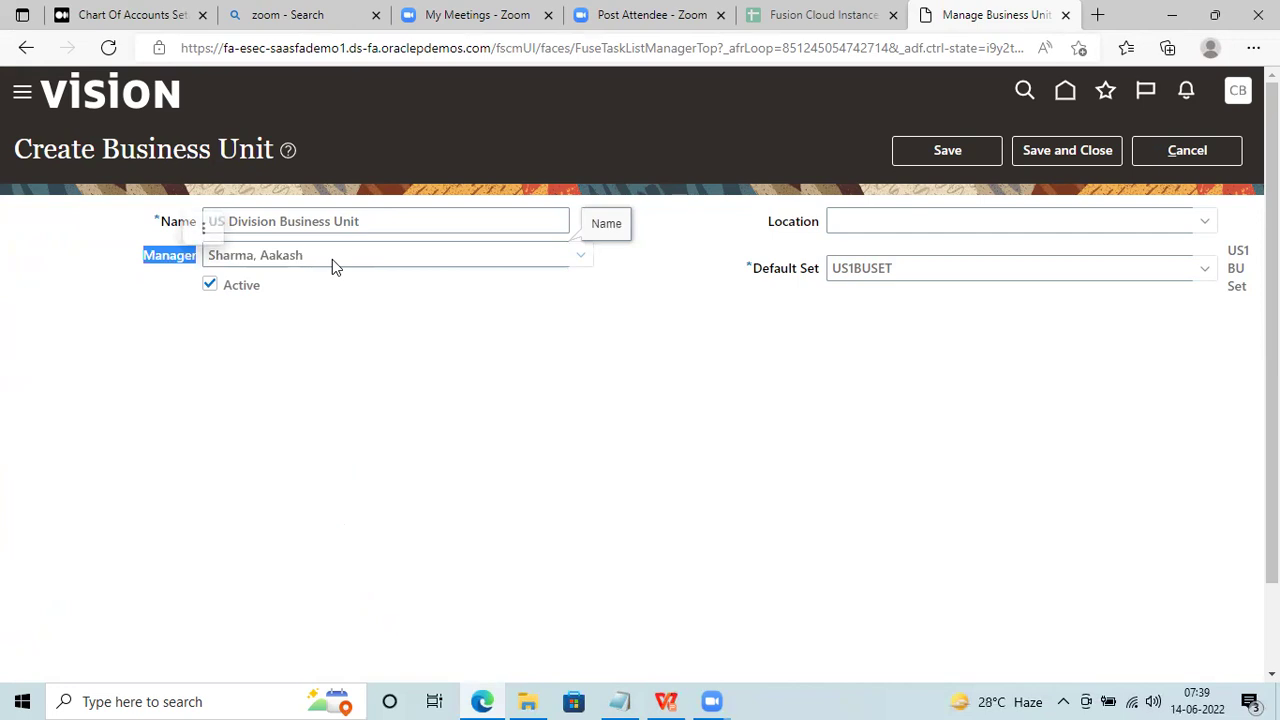
Review the first three employee rows in the Notepad notes and the available managers for the business unit in Edge
left_click(621, 700)
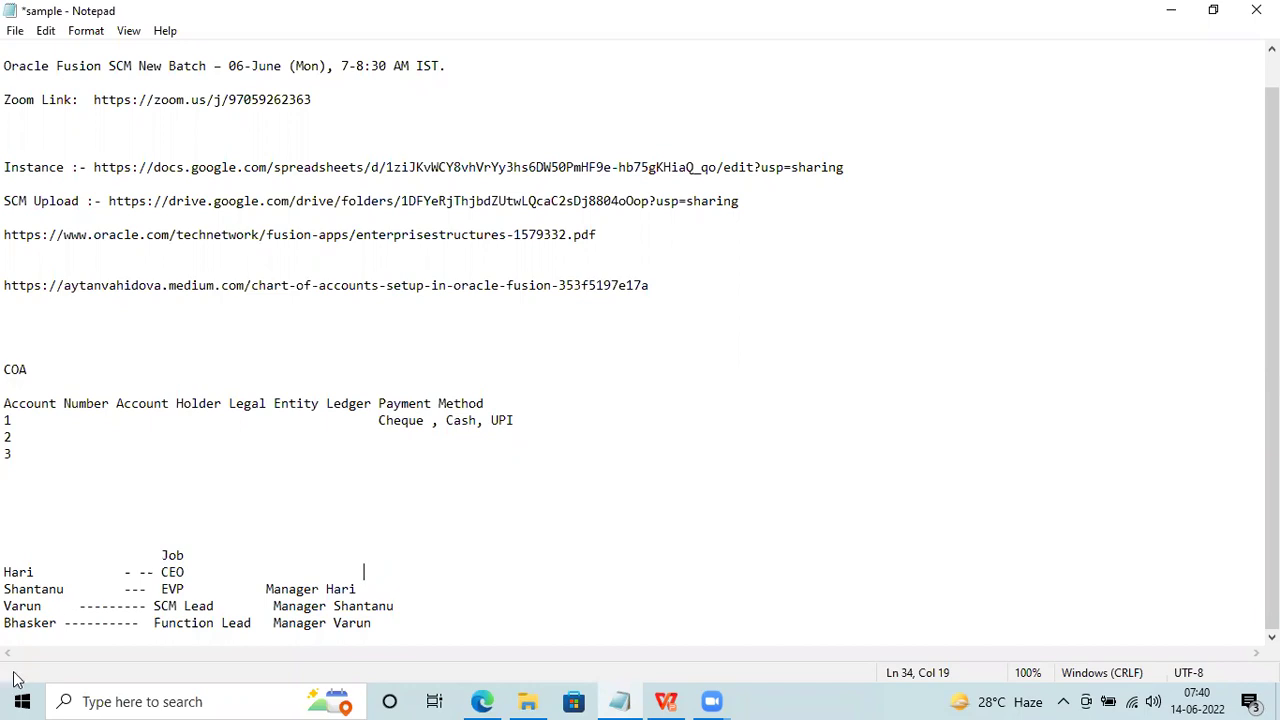
left_click_drag(220, 606, 8, 573)
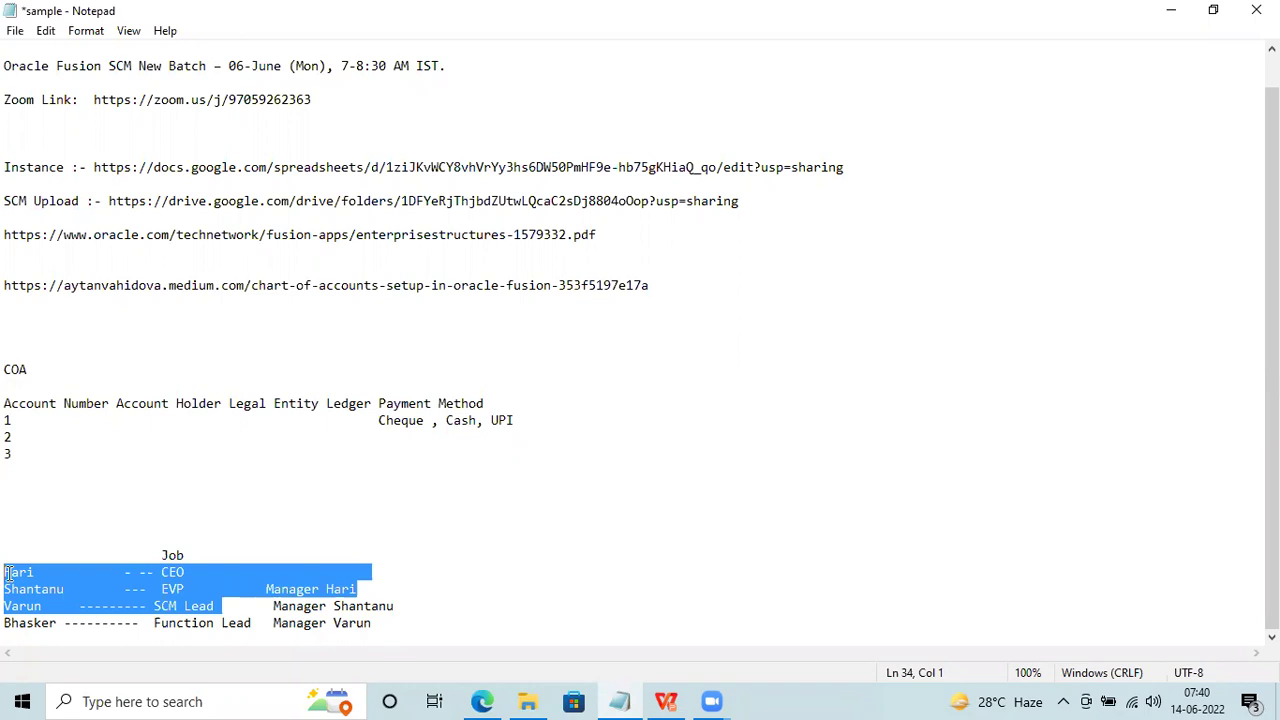
left_click(482, 701)
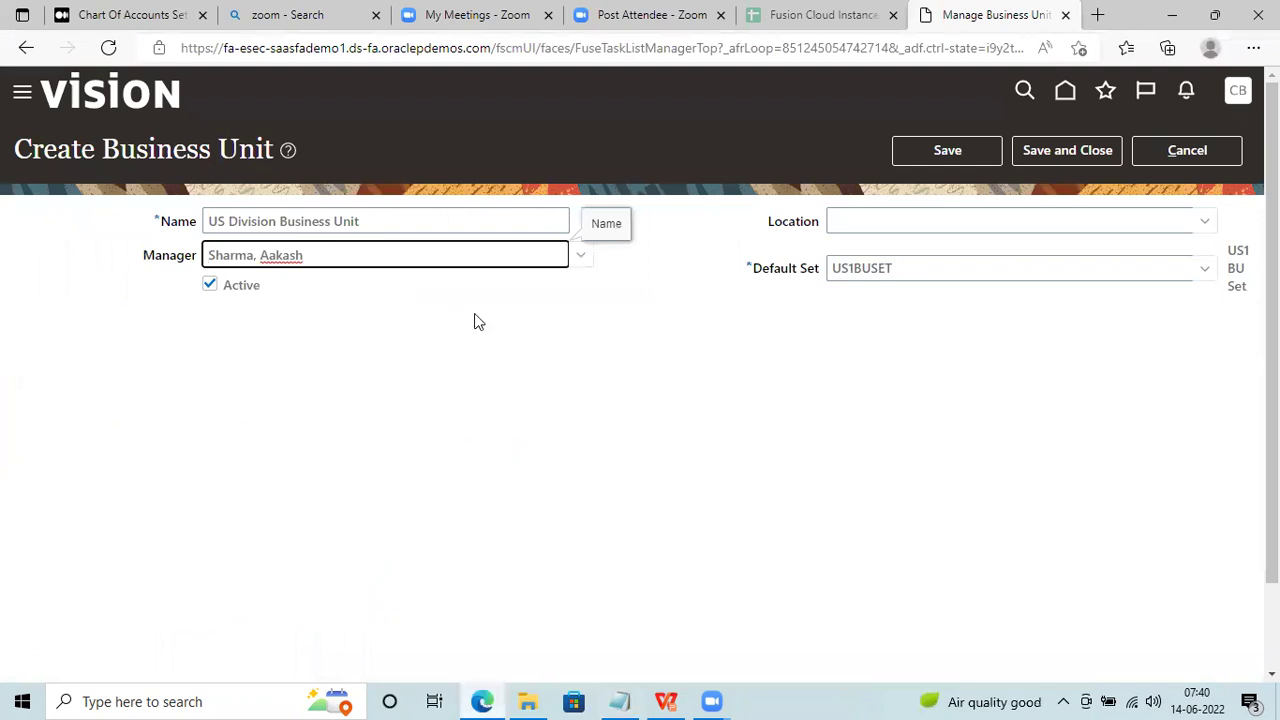
left_click(580, 255)
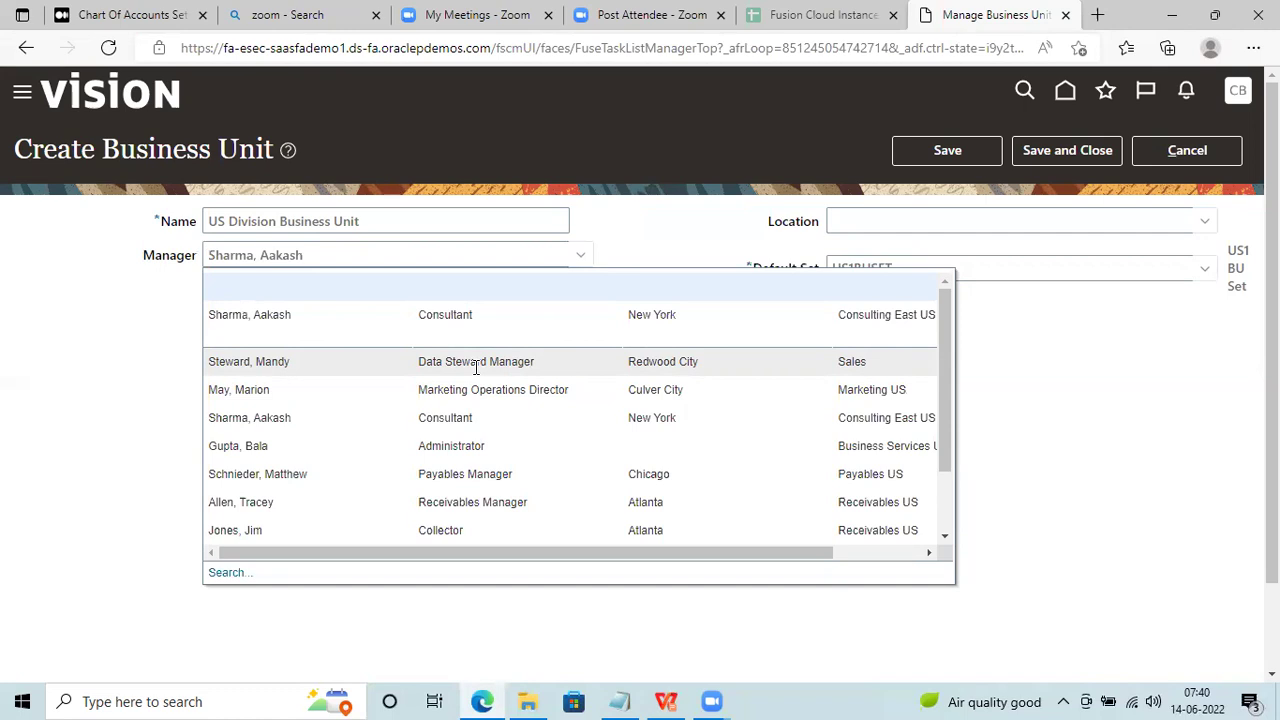
left_click(3, 370)
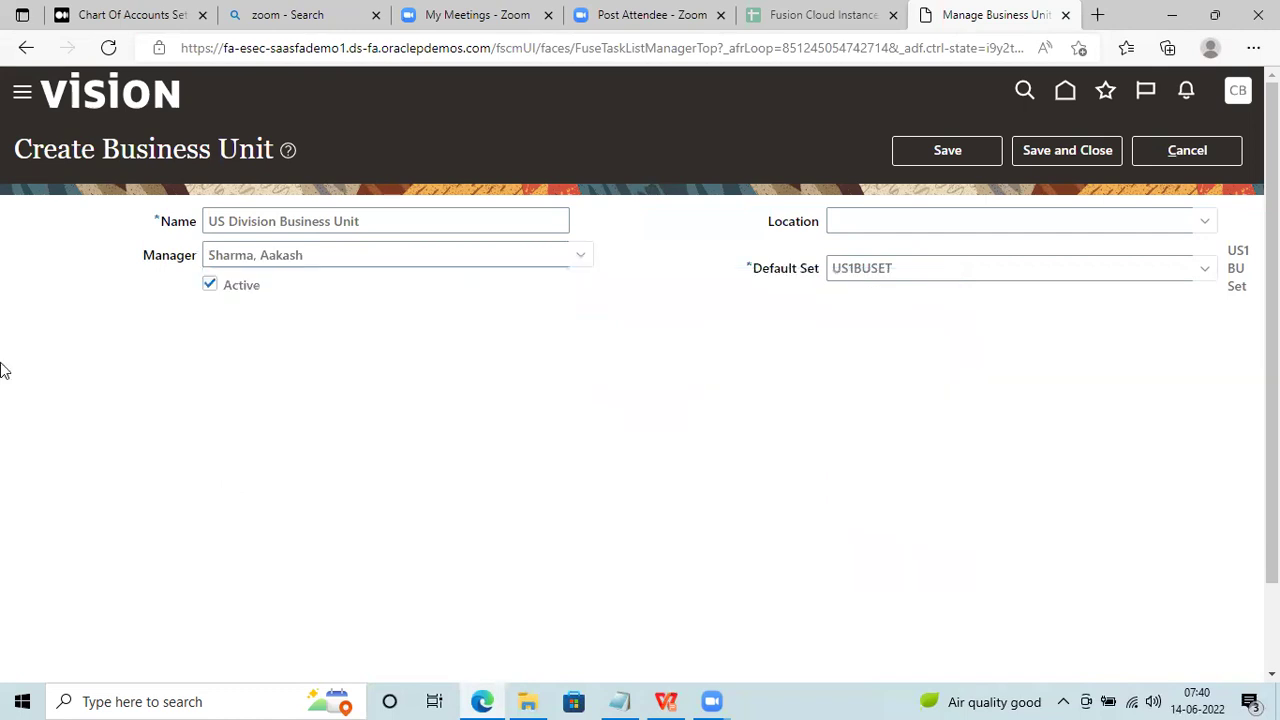